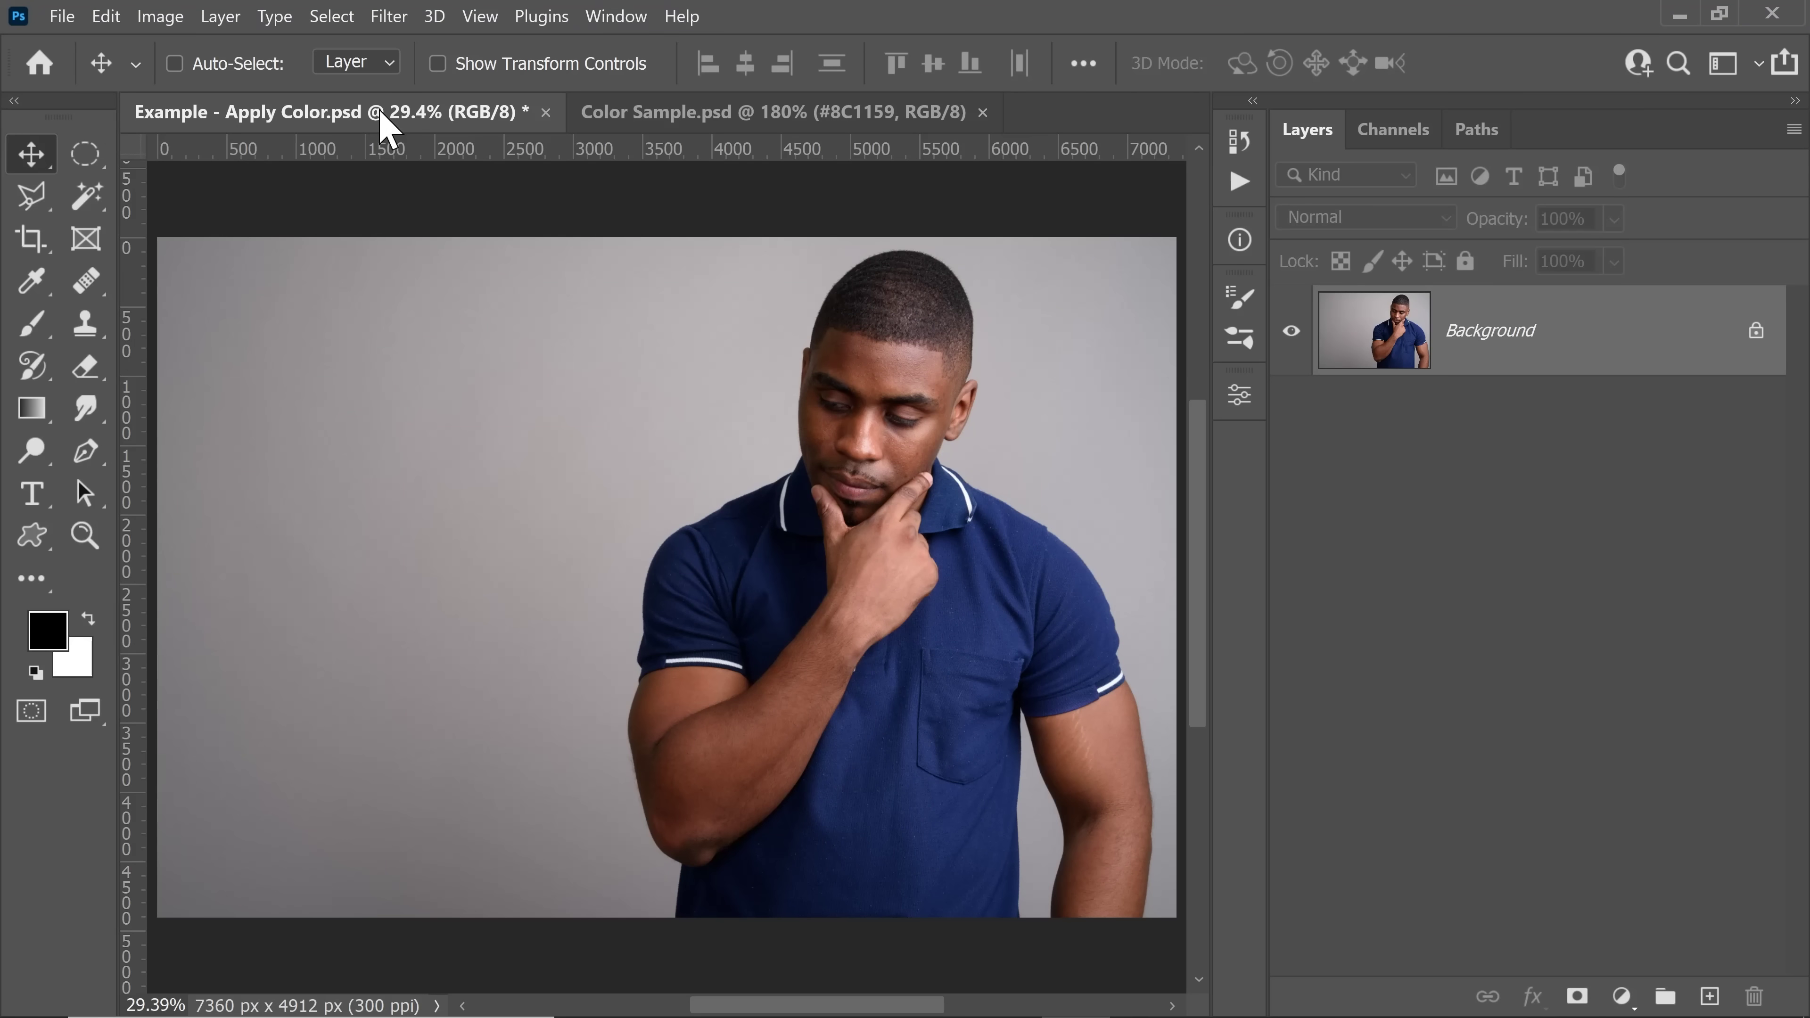
Compare the client's colour sample document with the blue-shirt portrait.
{"action": "left_click", "coordinate": [697, 112]}
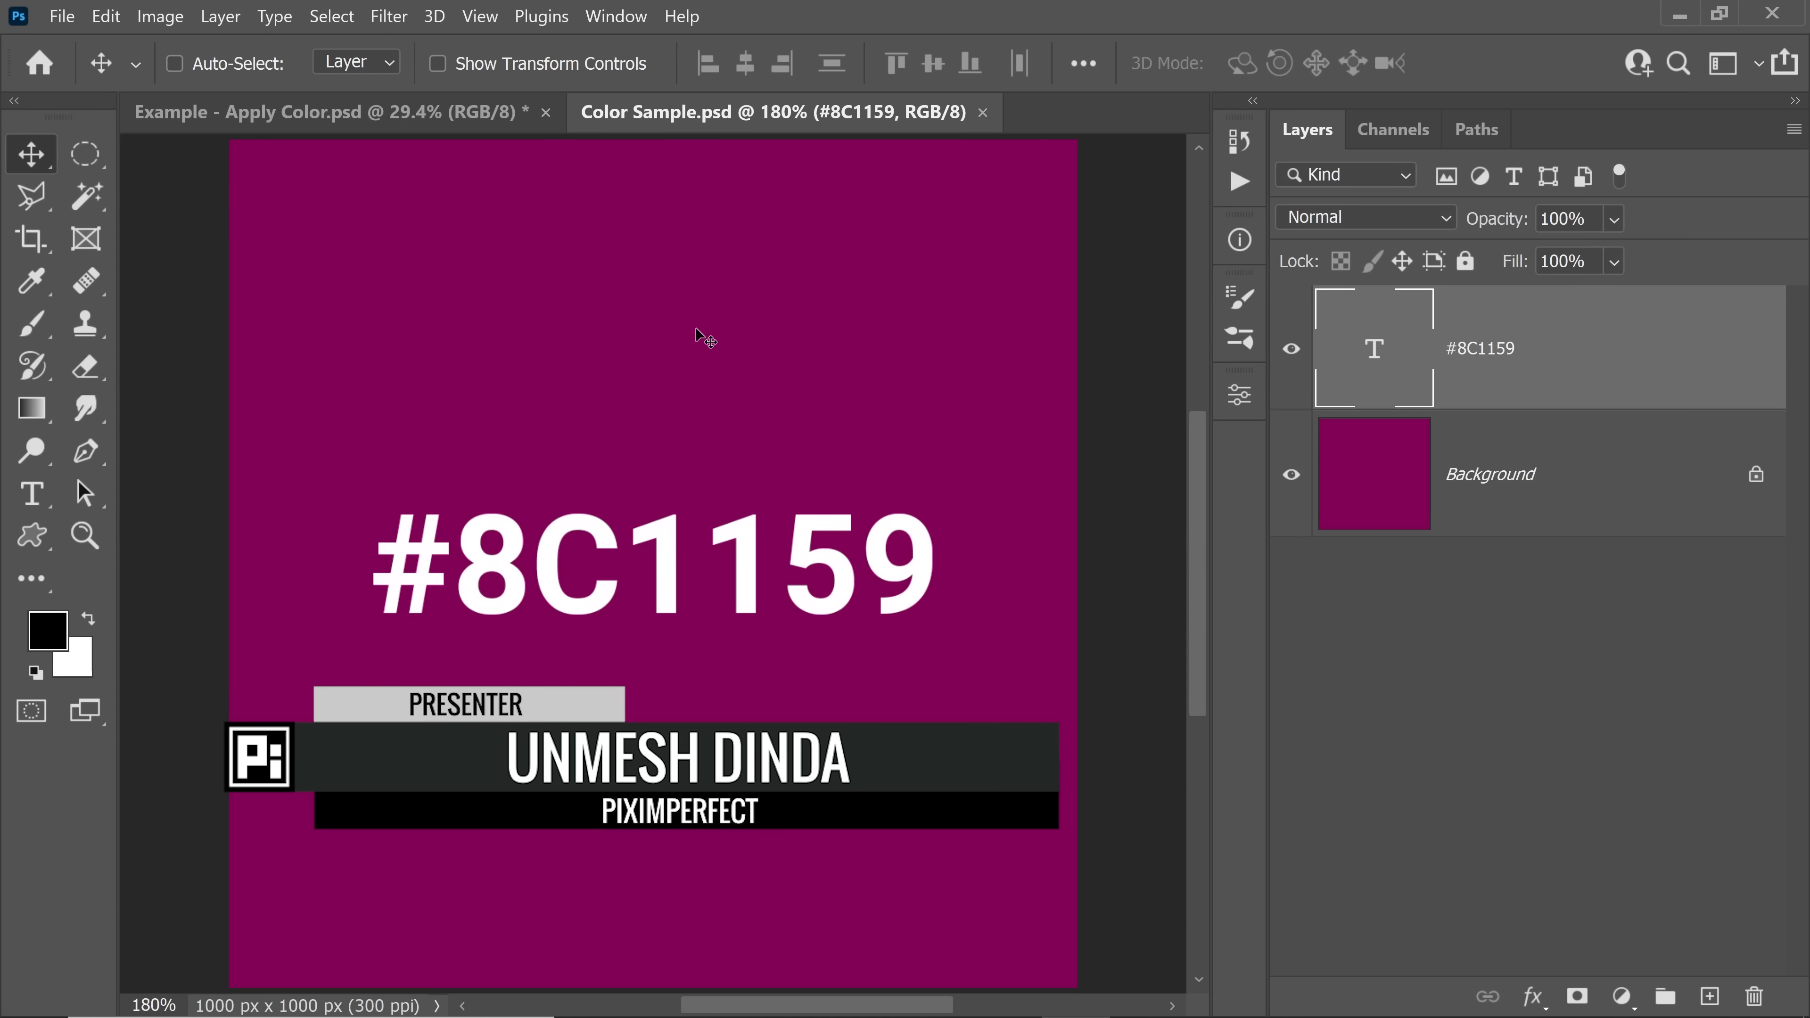
{"action": "left_click", "coordinate": [425, 112]}
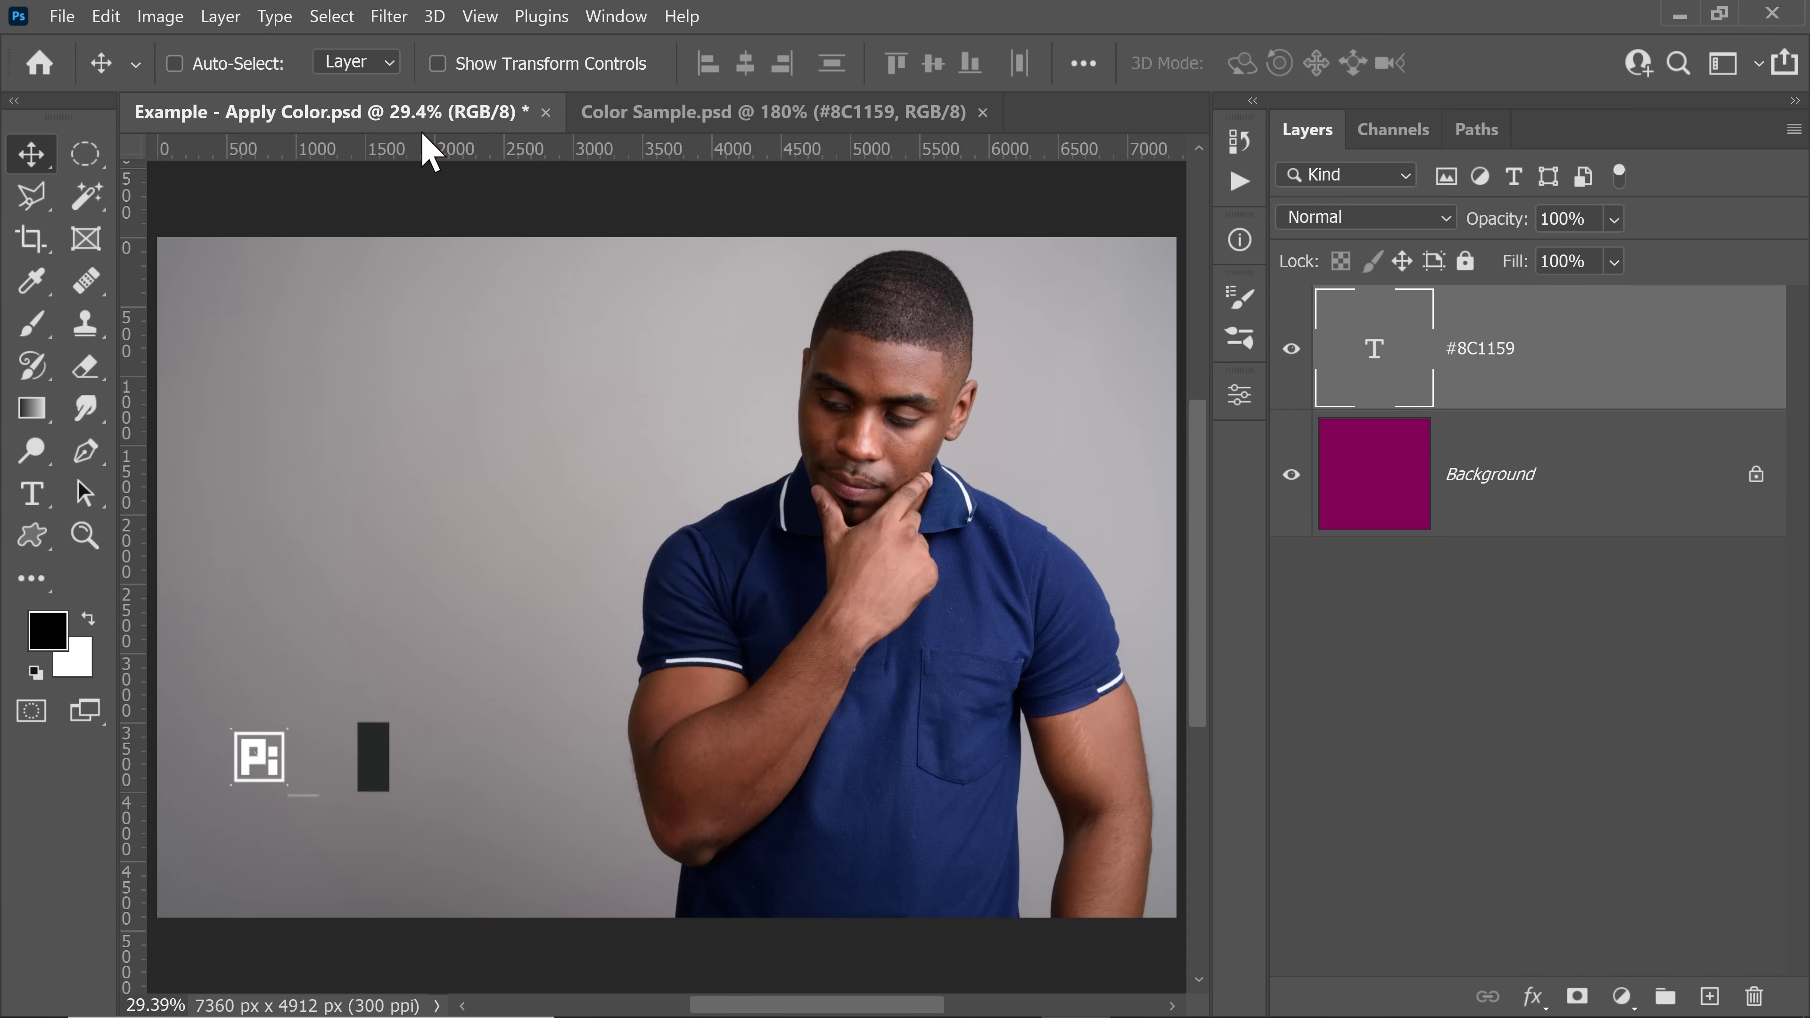
{"action": "left_click", "coordinate": [710, 117]}
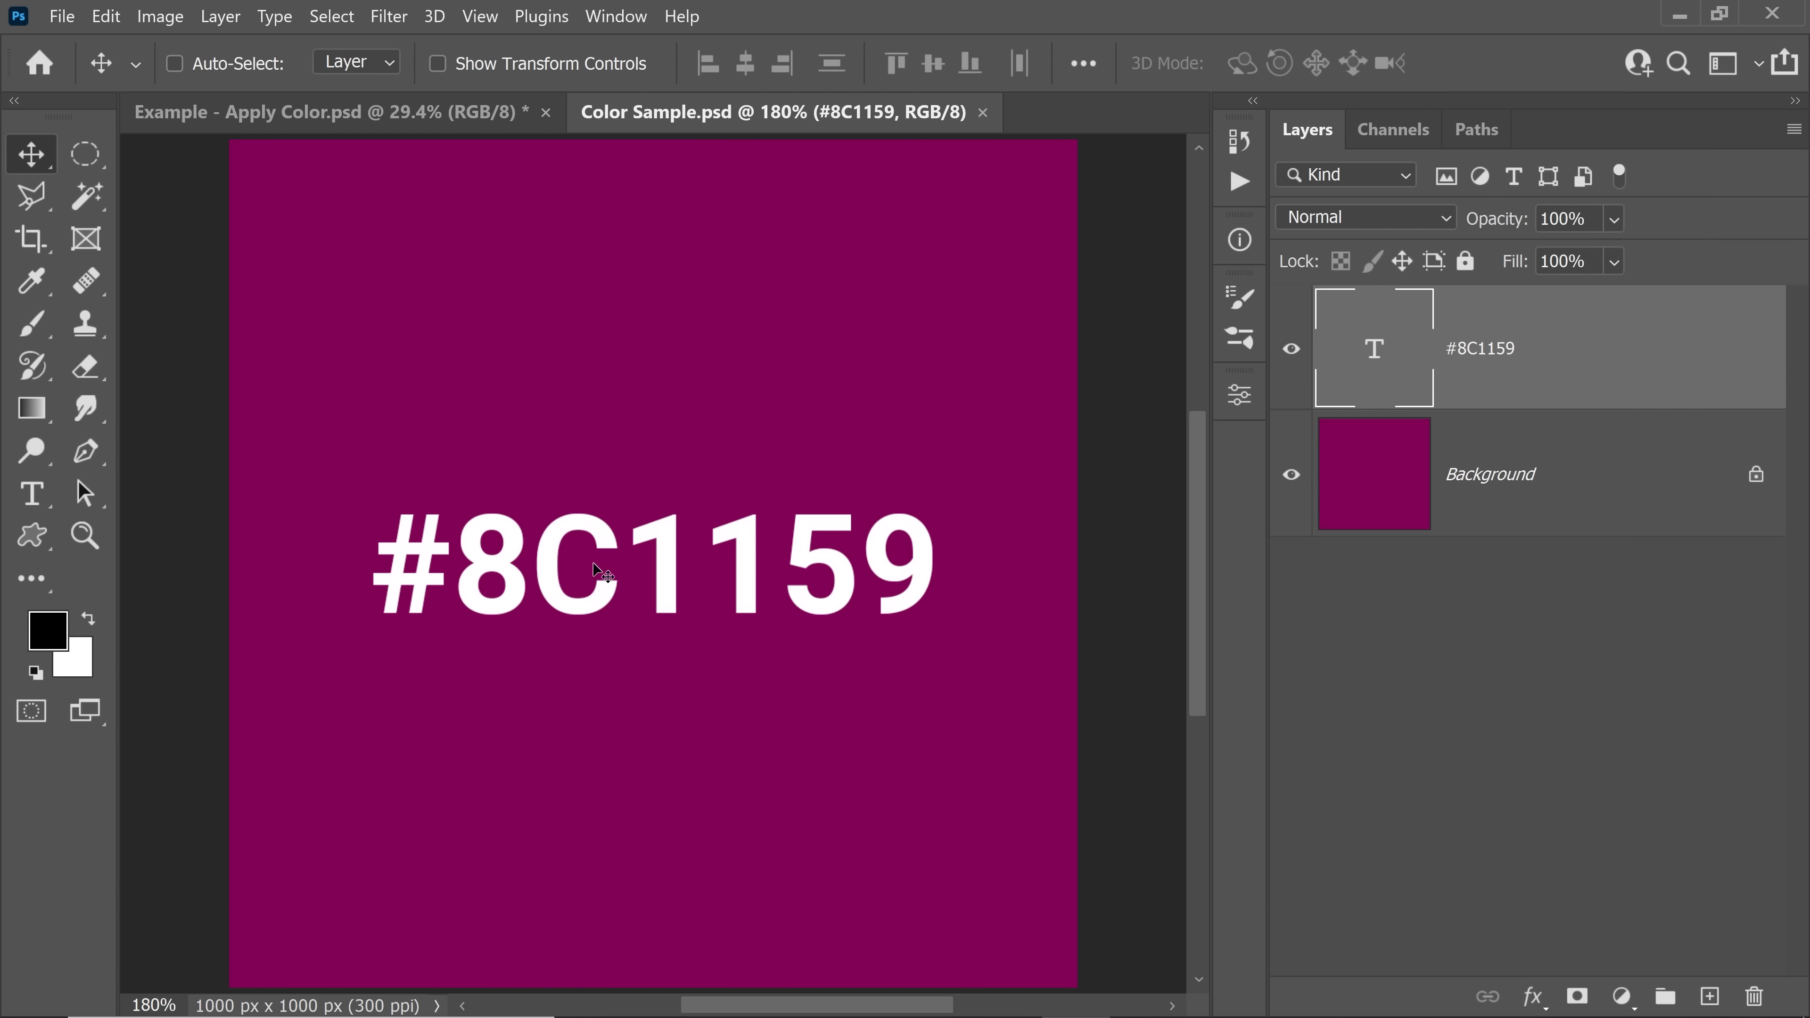
{"action": "left_click", "coordinate": [456, 110]}
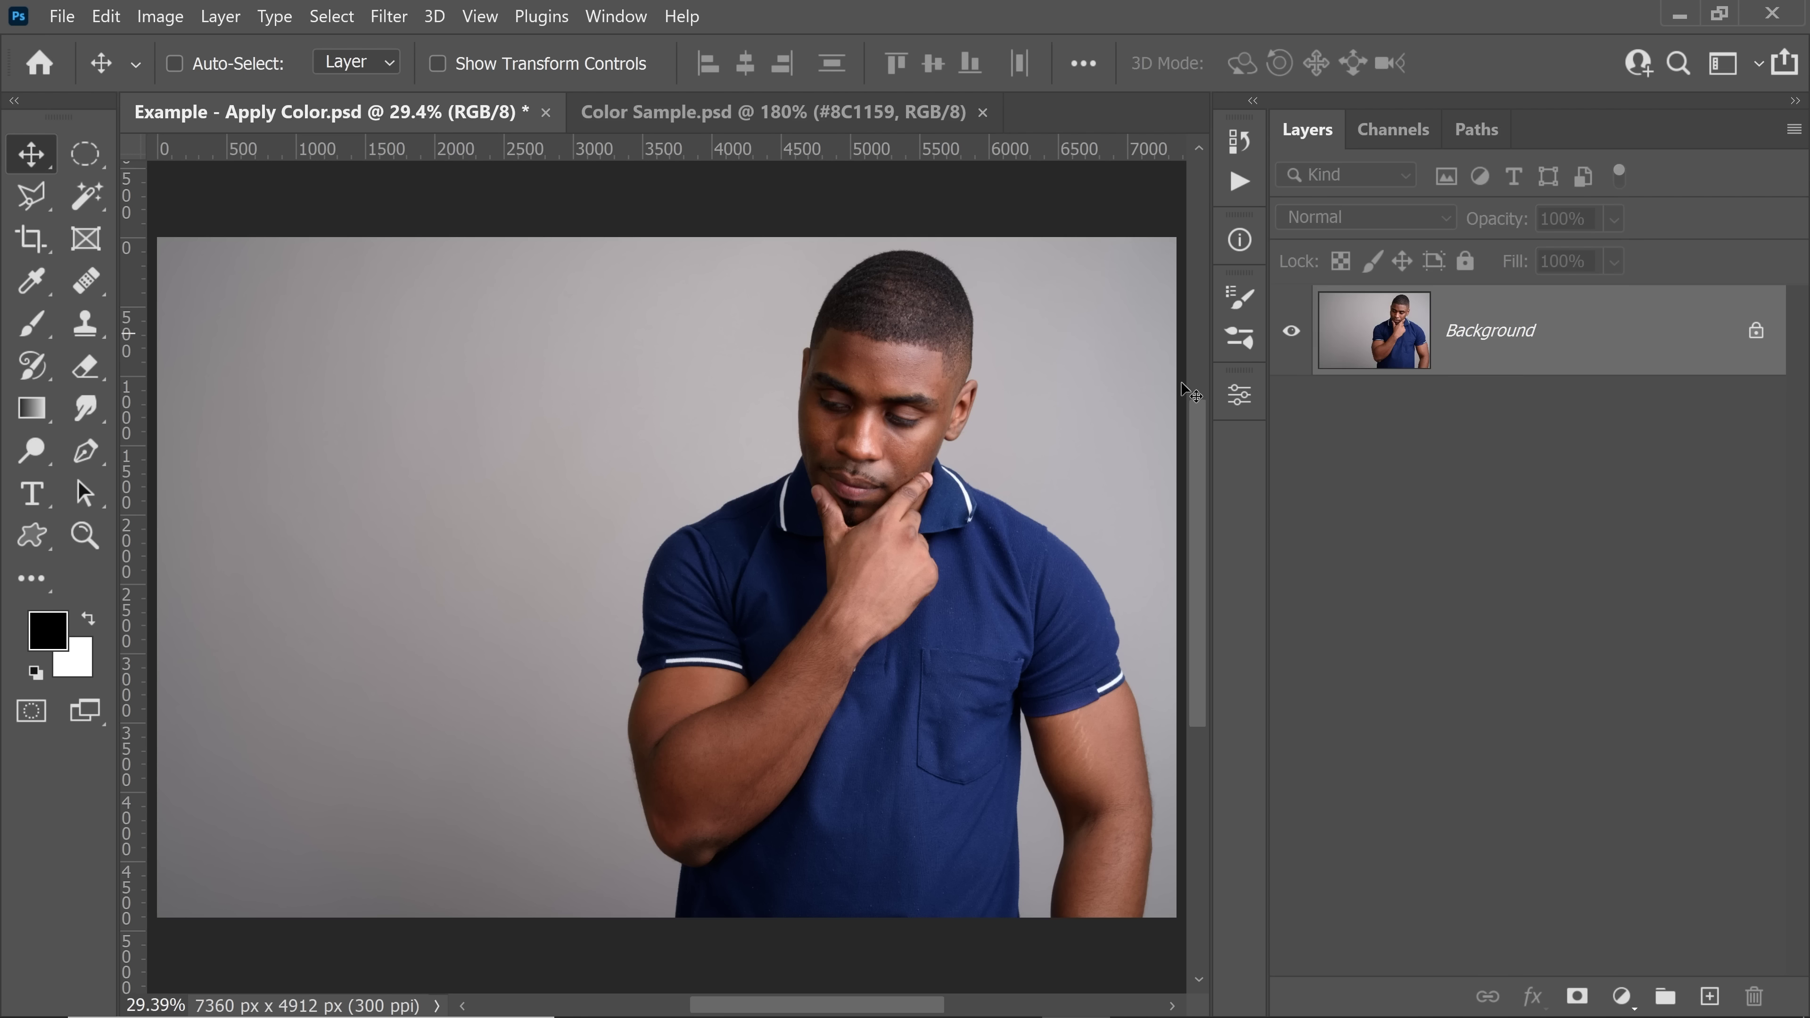
Add a new empty layer above Background named Sample.
{"action": "left_click", "coordinate": [1709, 996]}
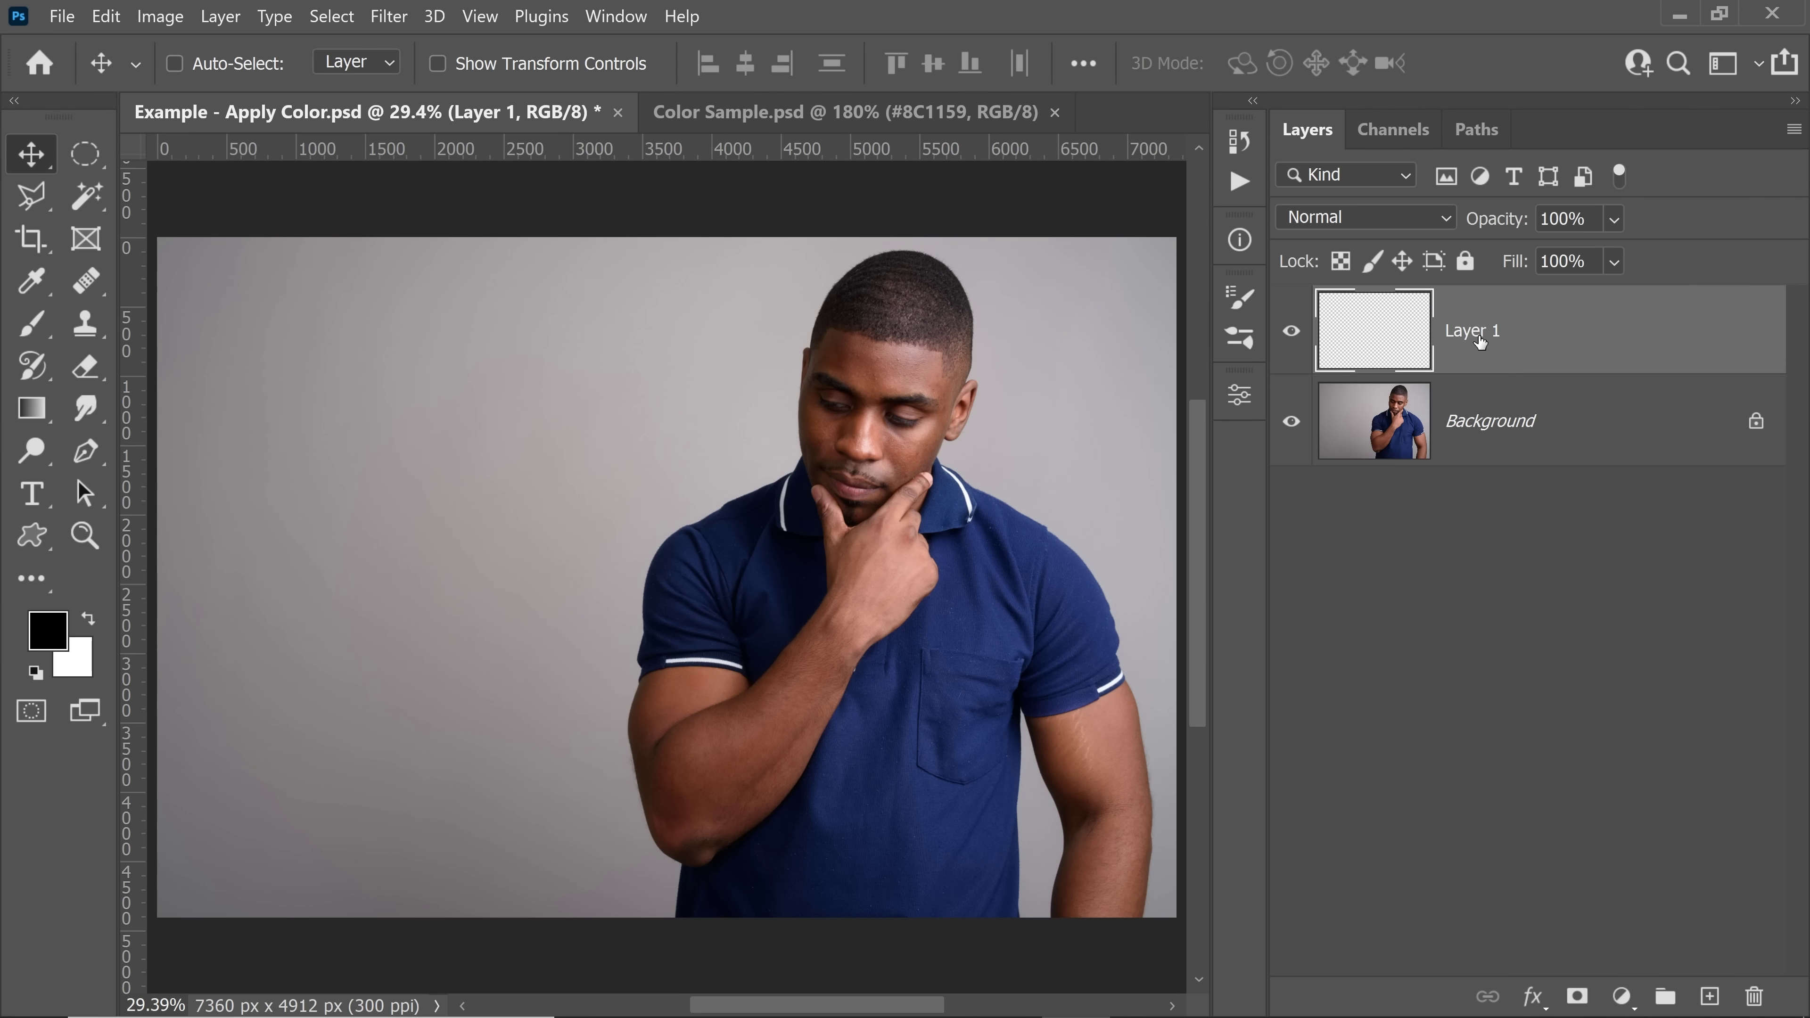
{"action": "double_click", "coordinate": [1477, 339]}
{"action": "type", "text": "Sample"}
{"action": "key", "text": "Return"}
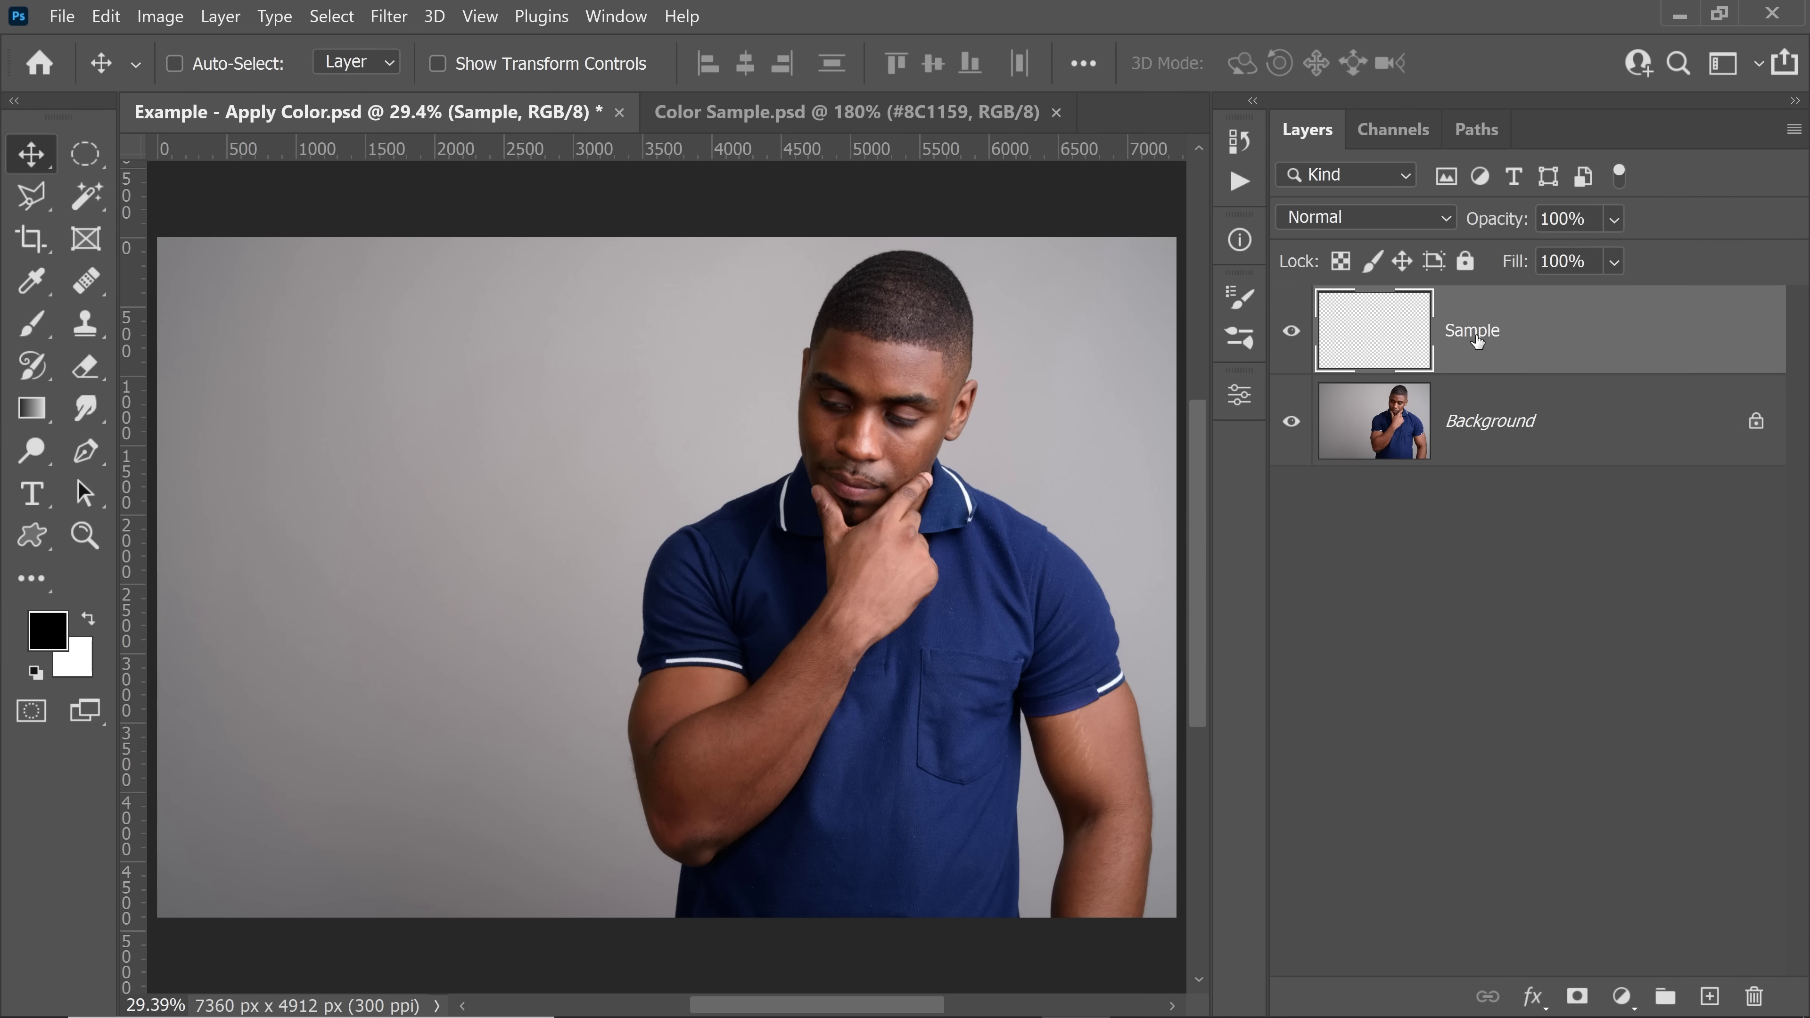
Set the foreground colour to #8C1159 and brush a magenta dot near the top-left.
{"action": "key", "text": "b"}
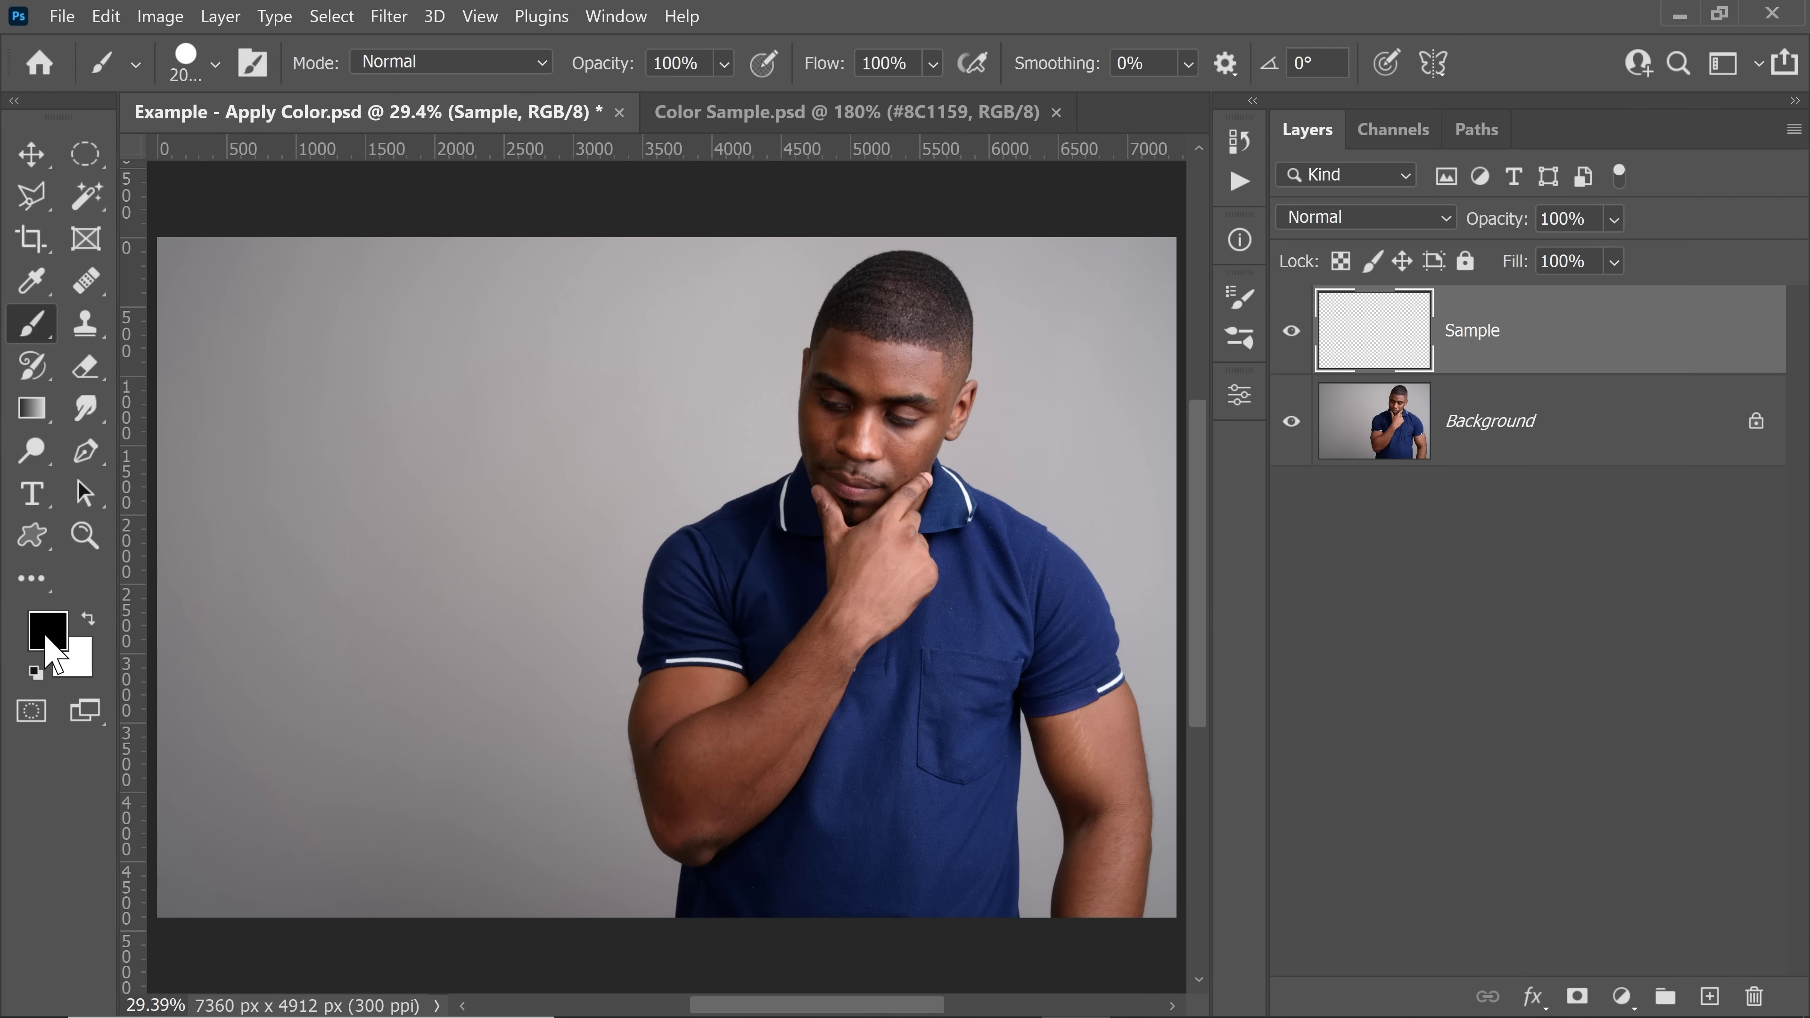
{"action": "left_click", "coordinate": [49, 631]}
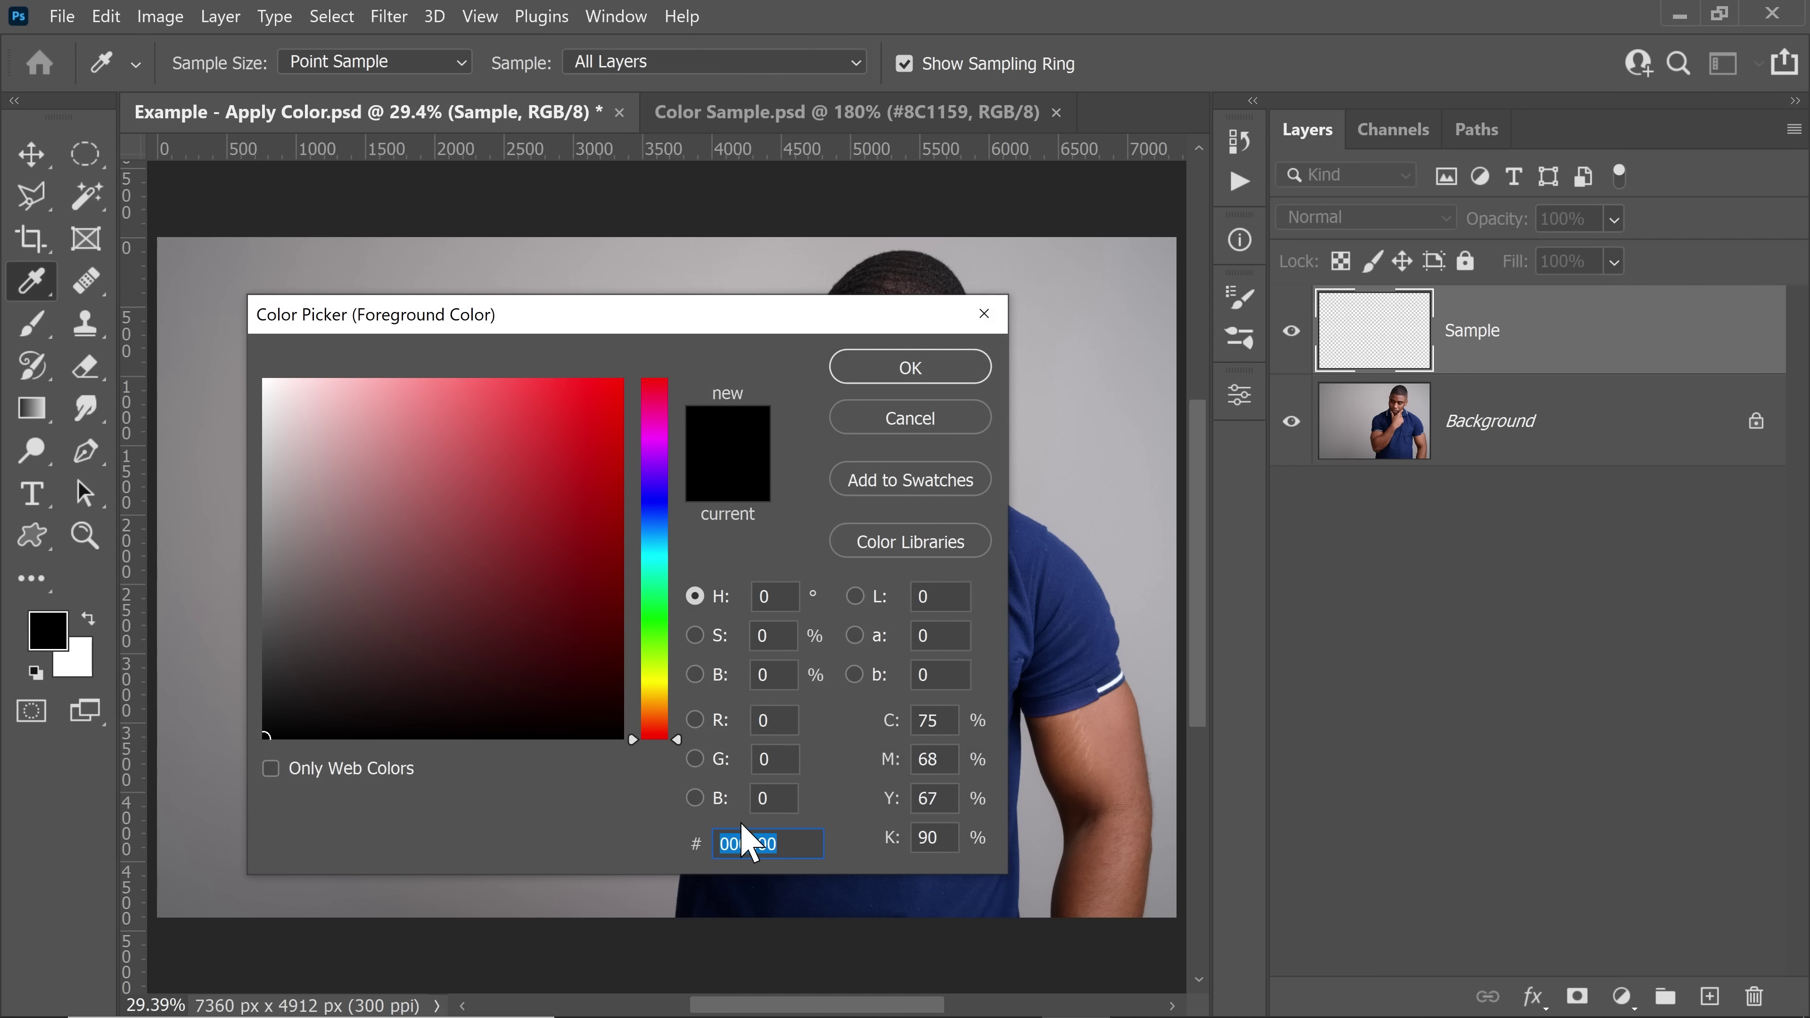
{"action": "type", "text": "8c"}
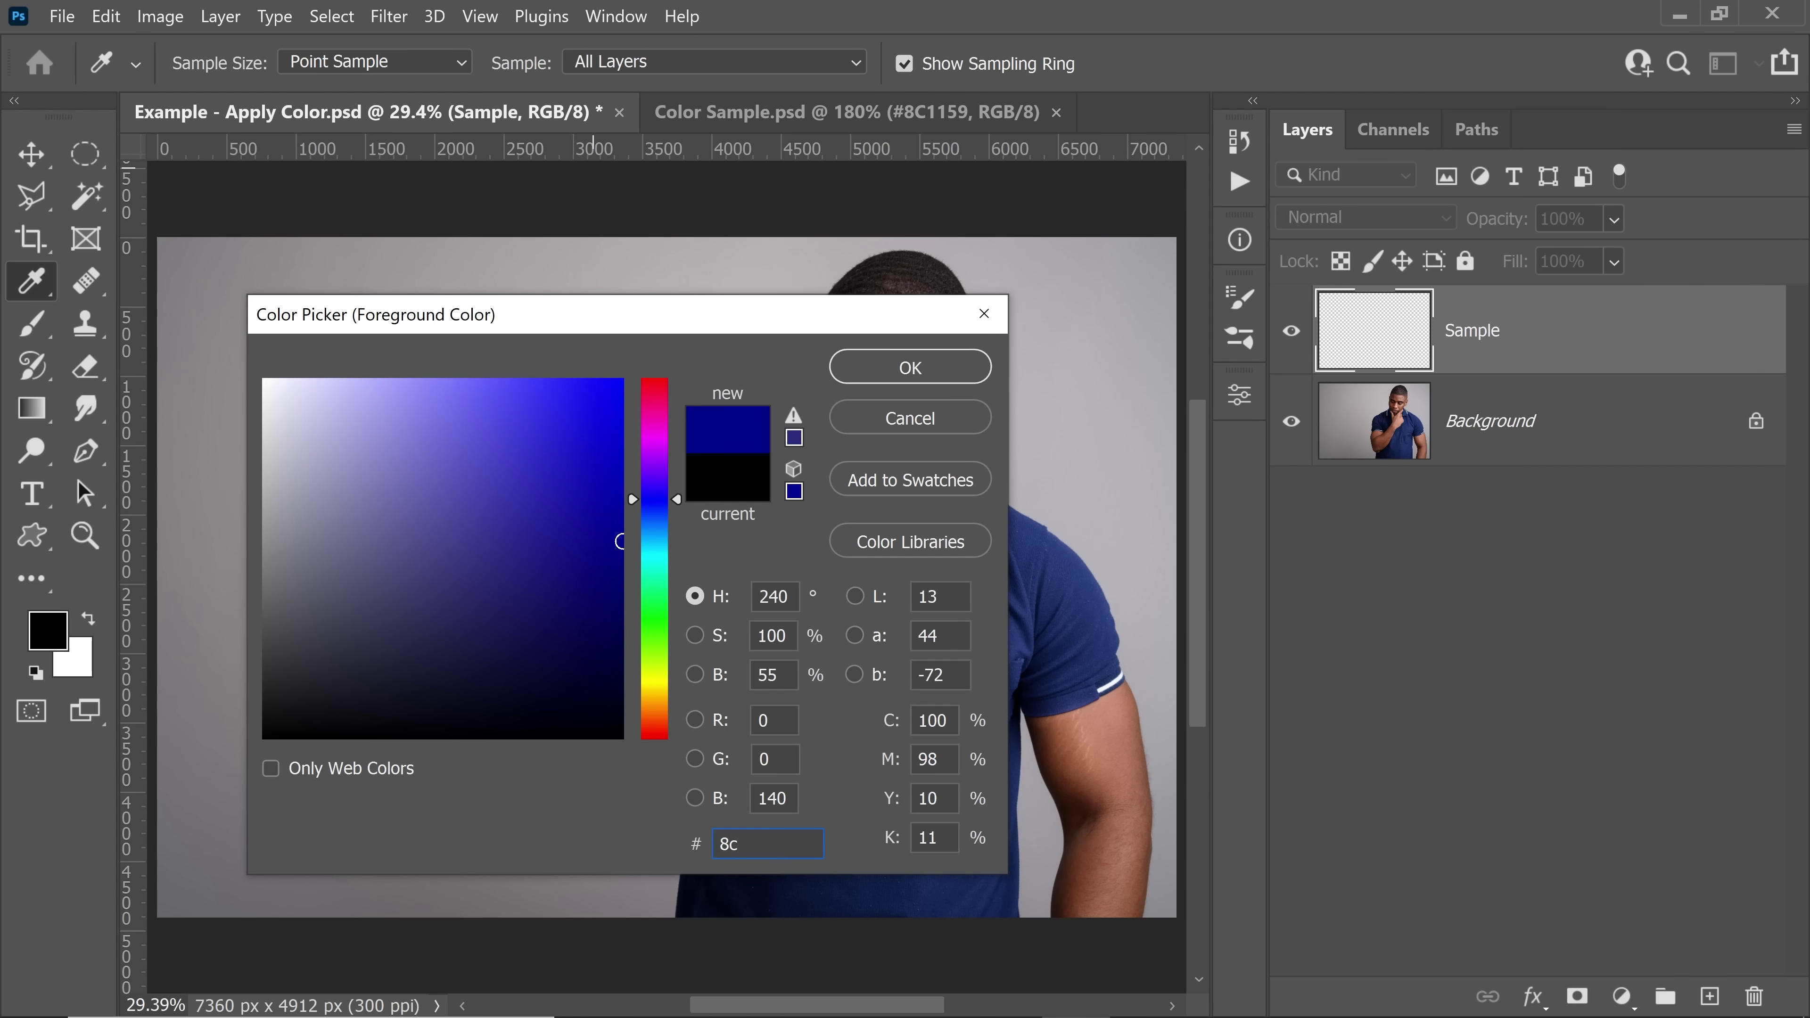
{"action": "type", "text": "1159"}
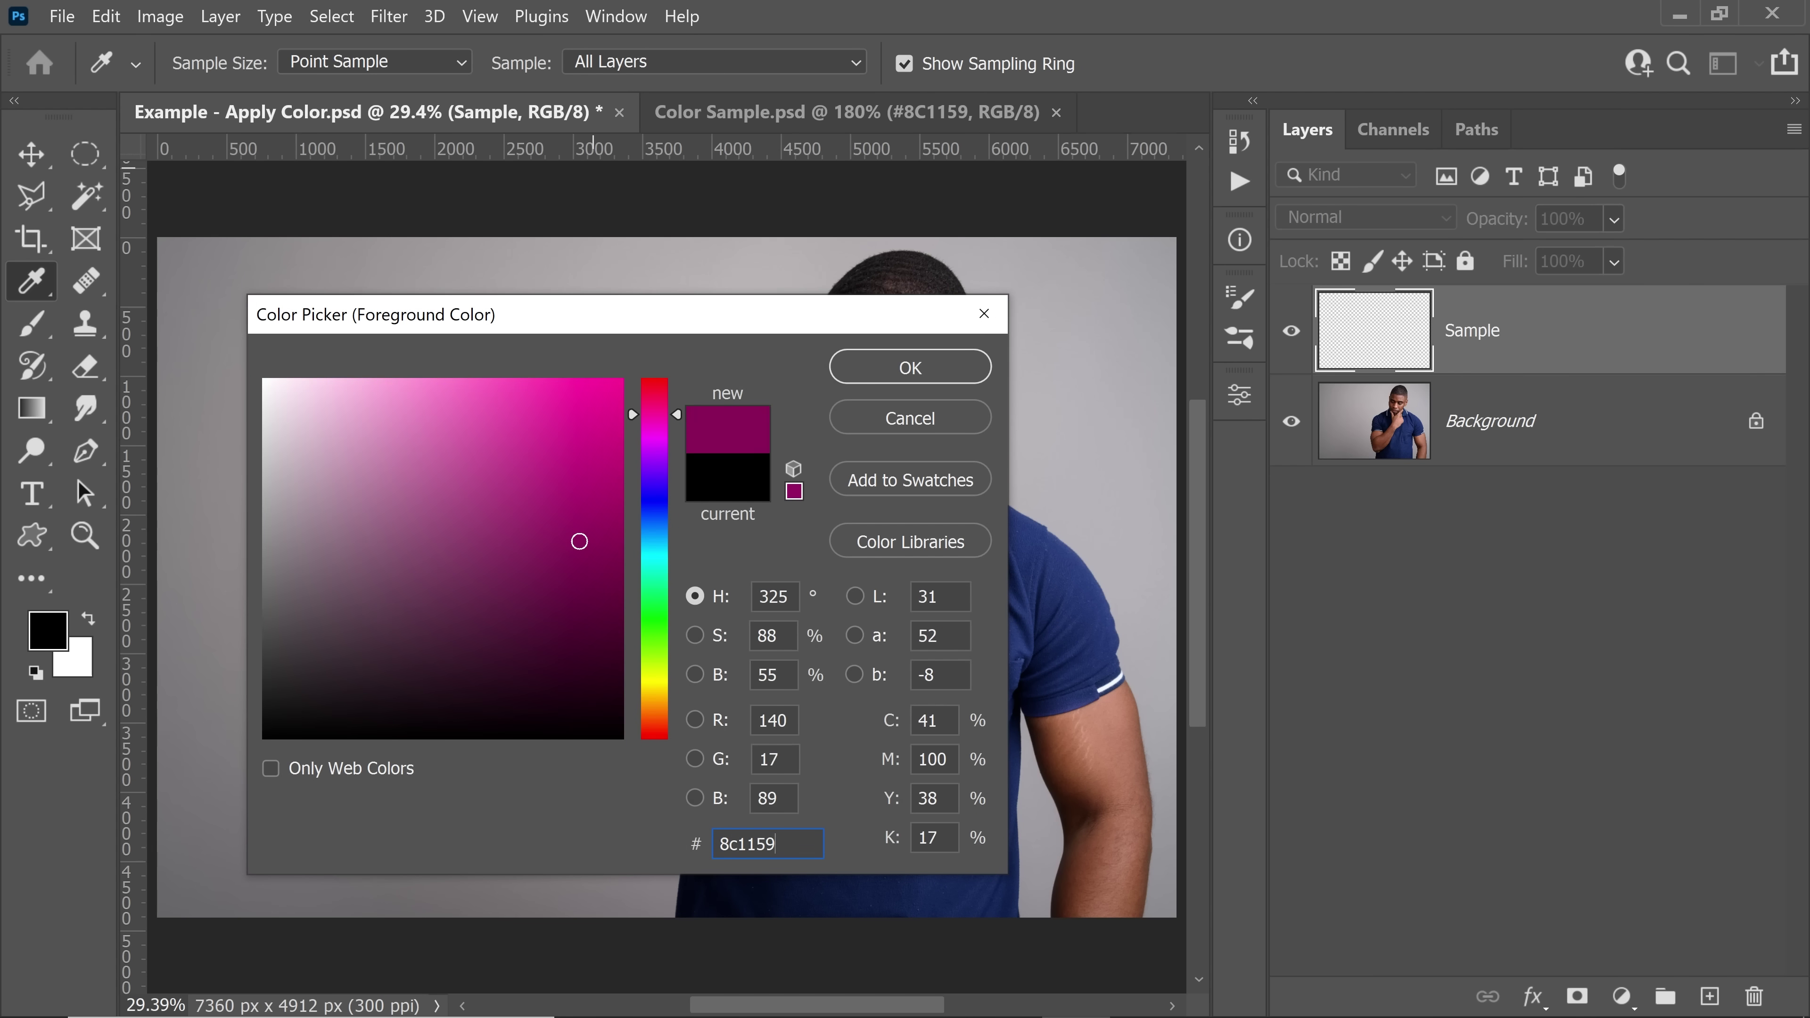
{"action": "left_click", "coordinate": [910, 367]}
{"action": "key", "text": "b"}
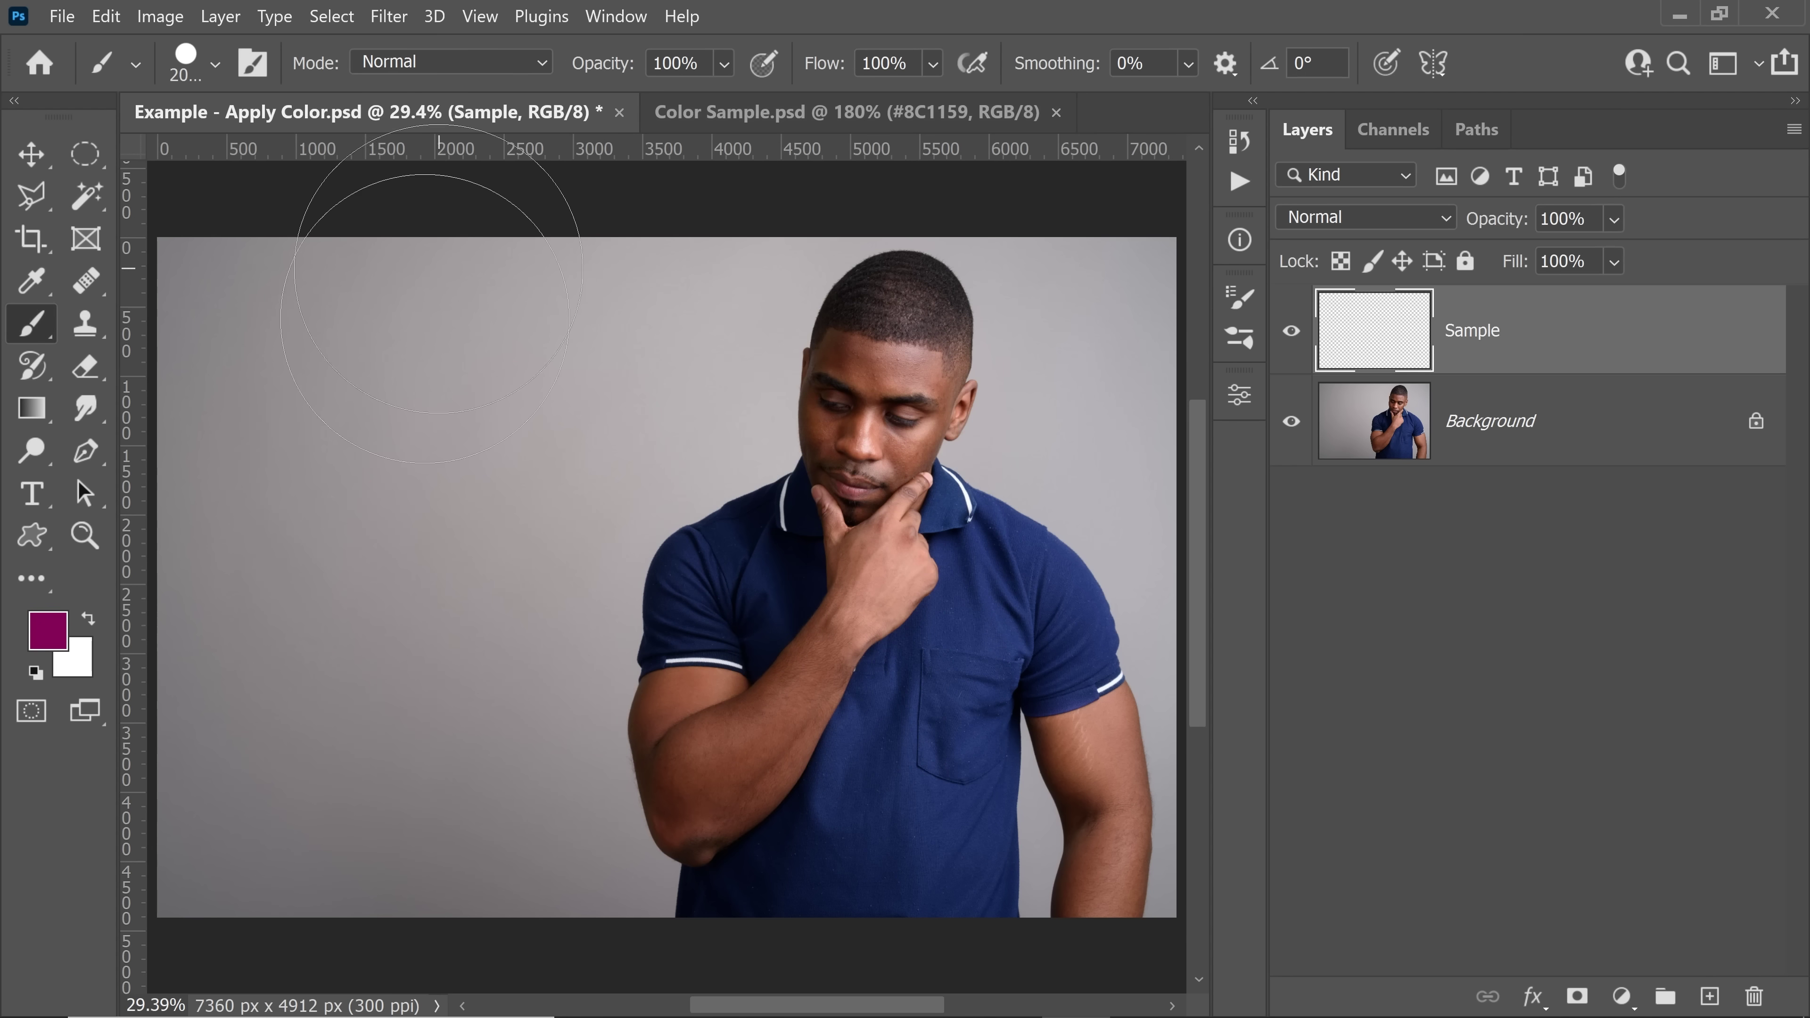
{"action": "left_click", "coordinate": [360, 400]}
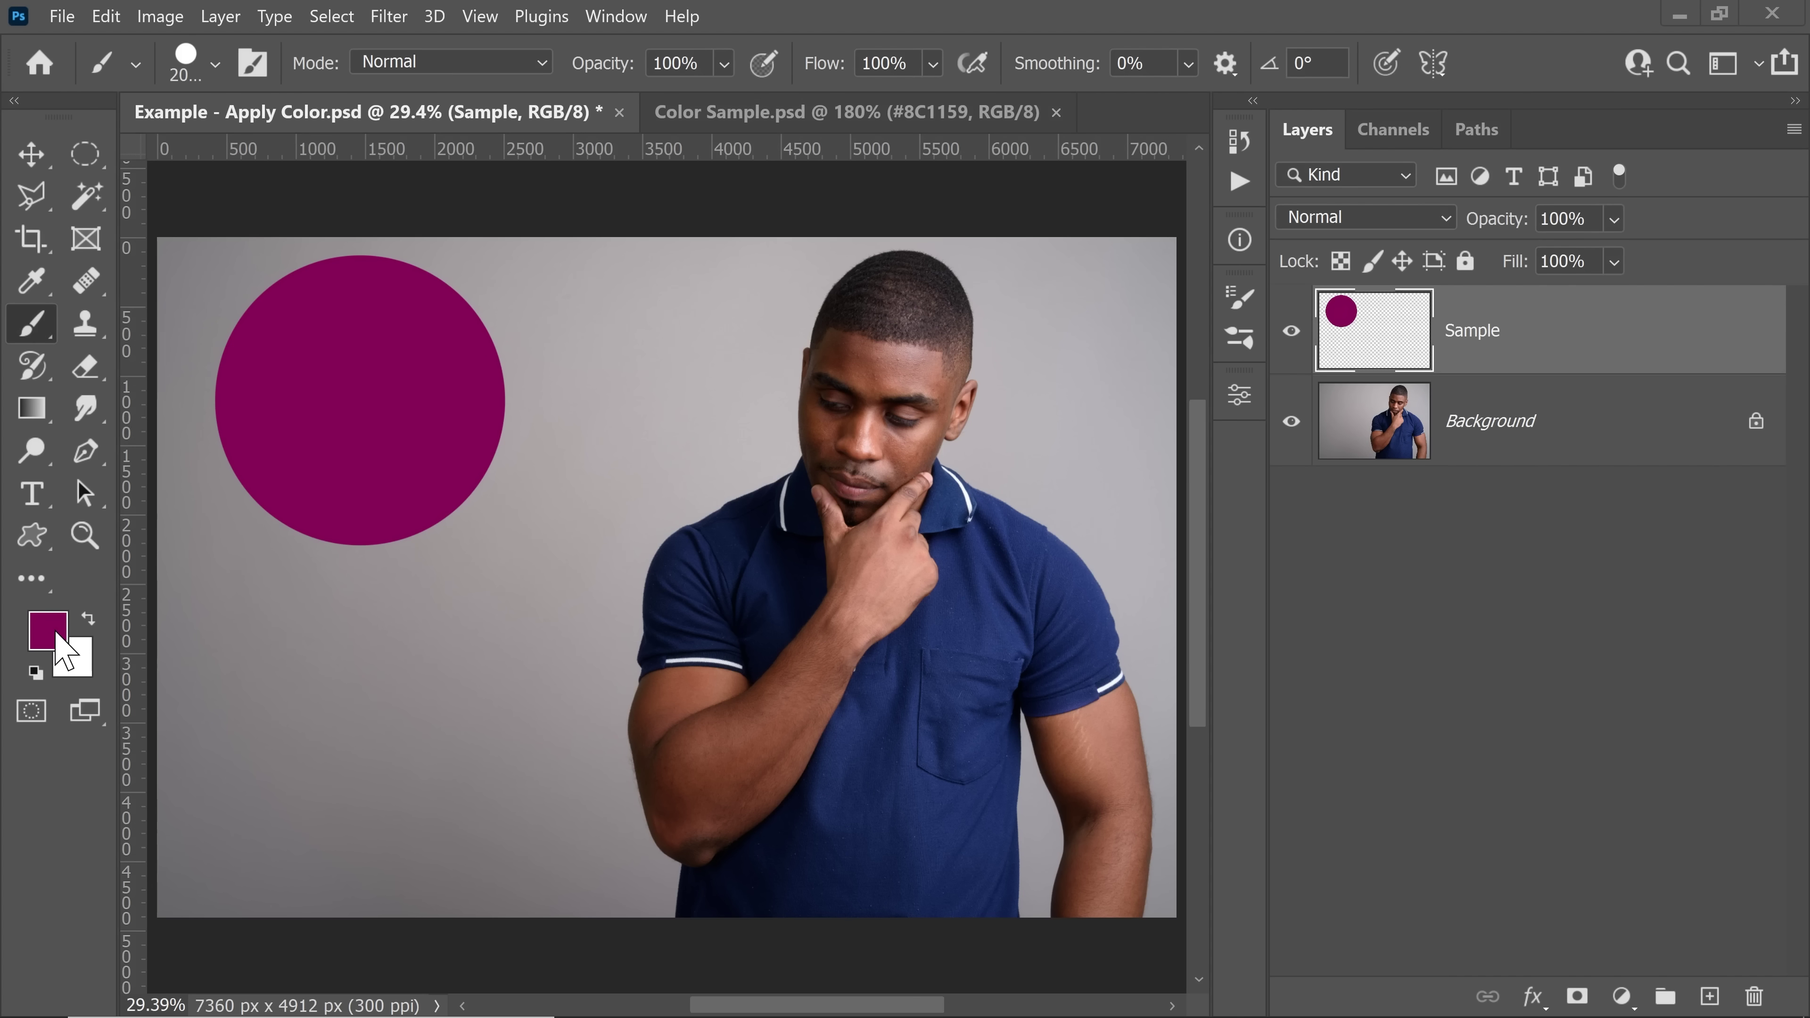
Read the foreground colour's HSB values (325, 88, 55) in the Color Picker, keeping #8C1159.
{"action": "left_click", "coordinate": [61, 652]}
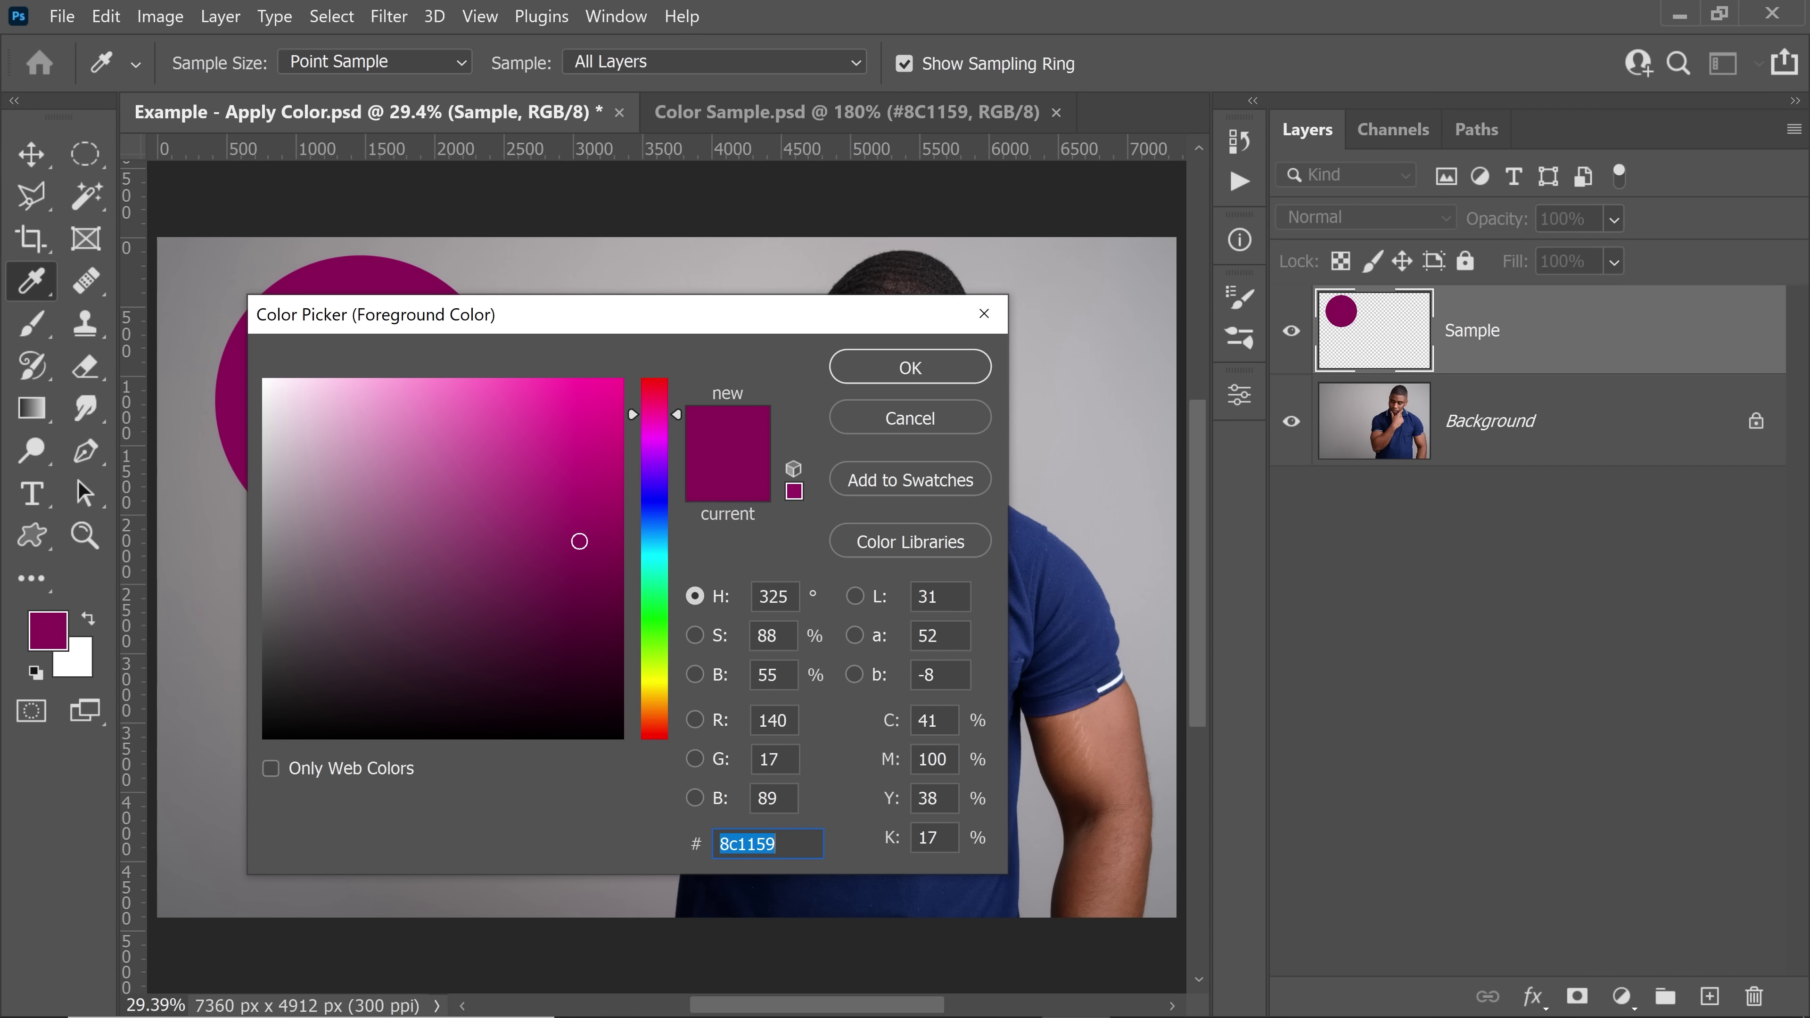
{"action": "left_click", "coordinate": [911, 367]}
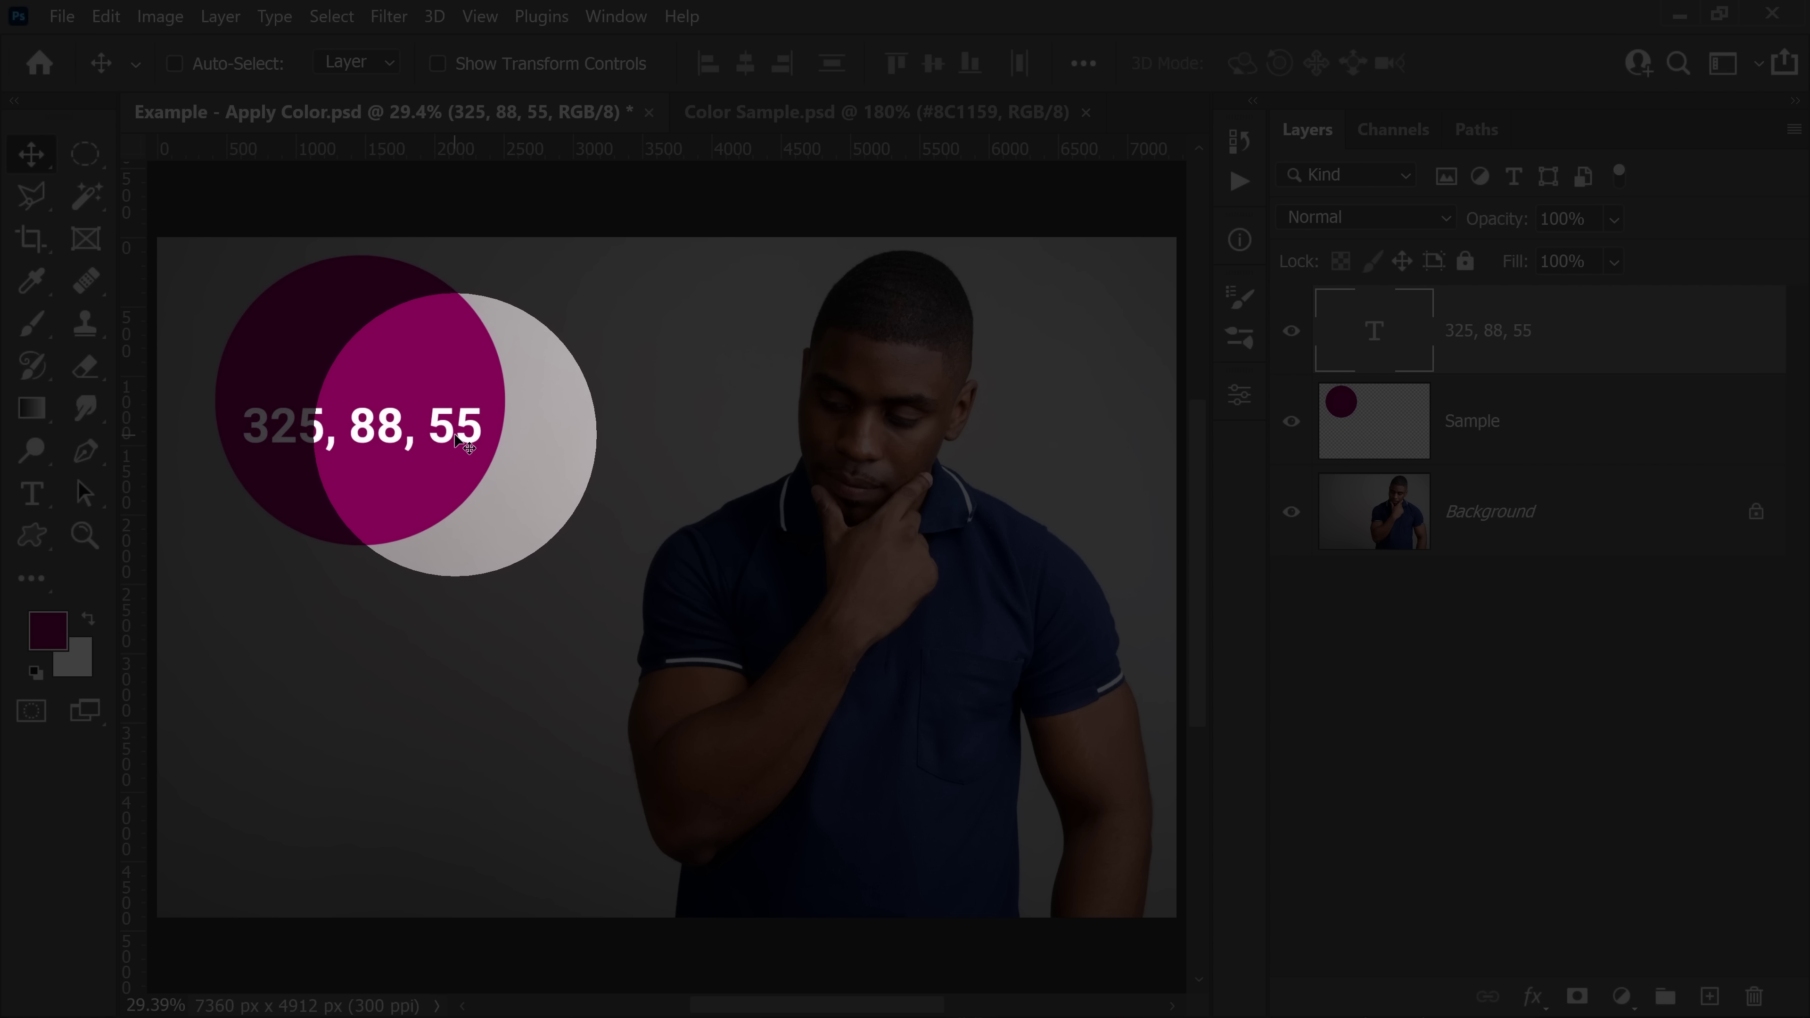
Add a Hue/Saturation adjustment layer directly above Background.
{"action": "left_click", "coordinate": [1526, 546]}
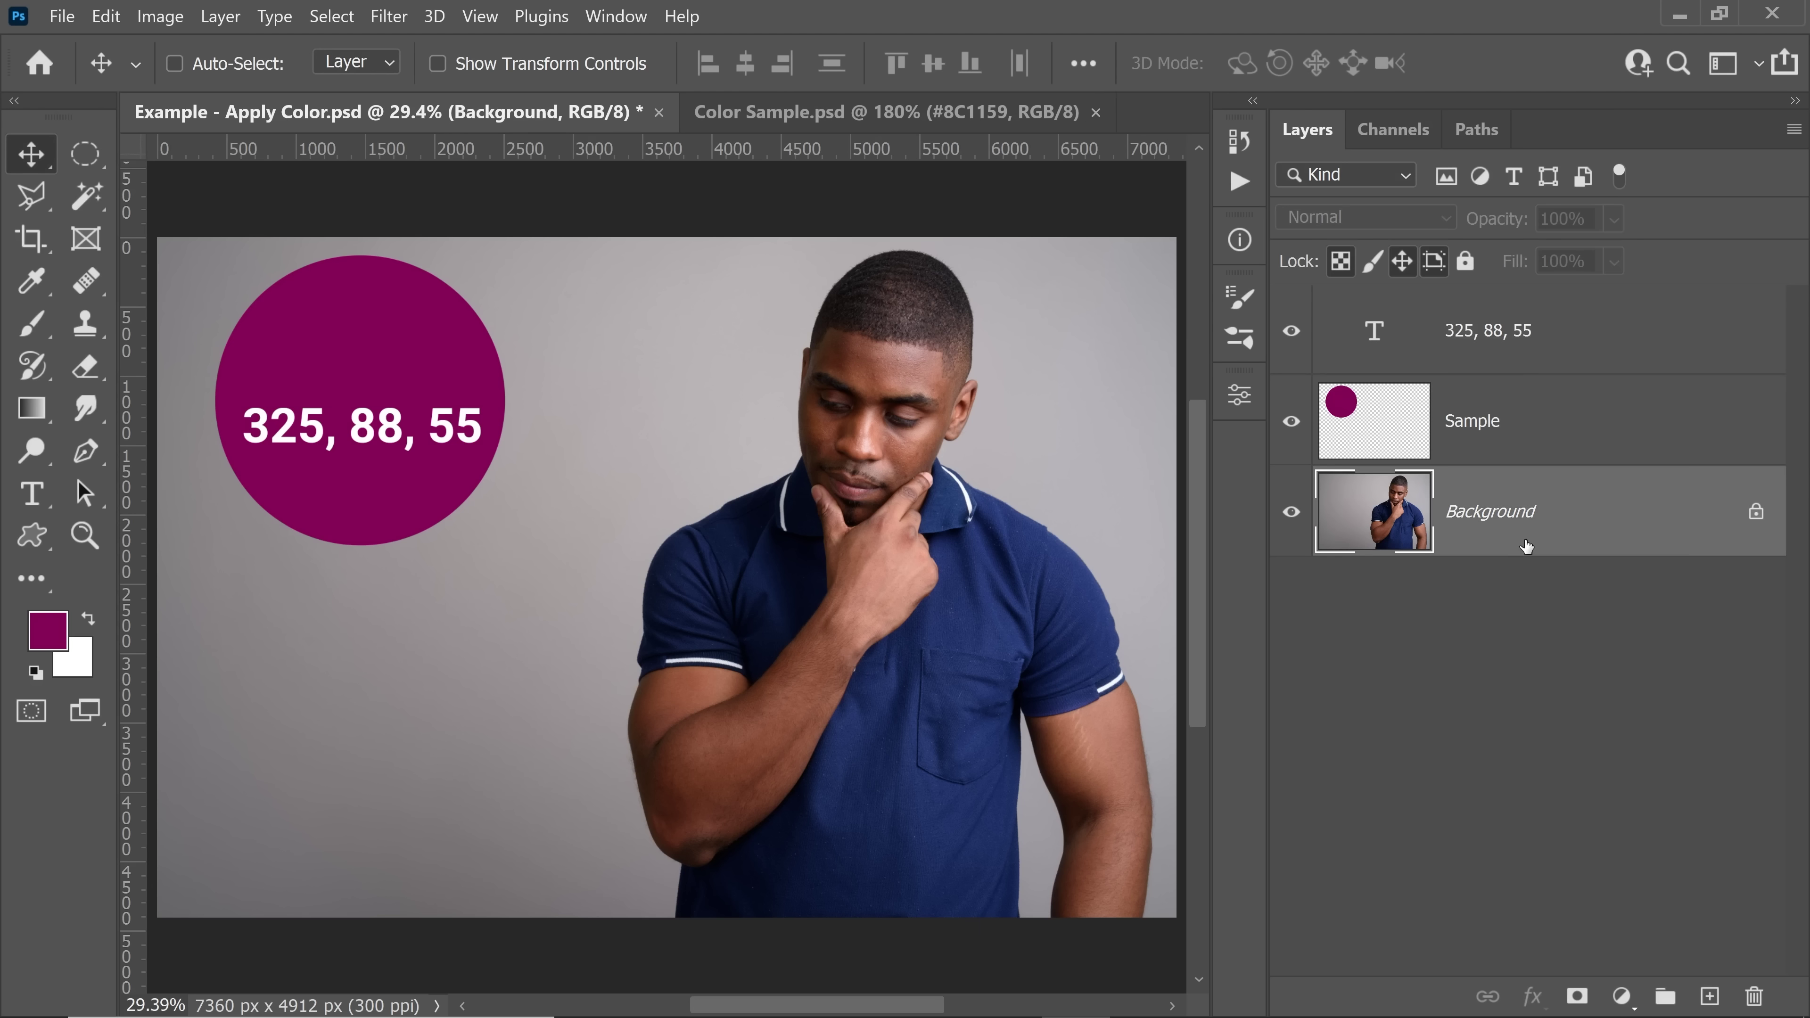
{"action": "left_click", "coordinate": [1624, 997]}
{"action": "left_click", "coordinate": [1590, 728]}
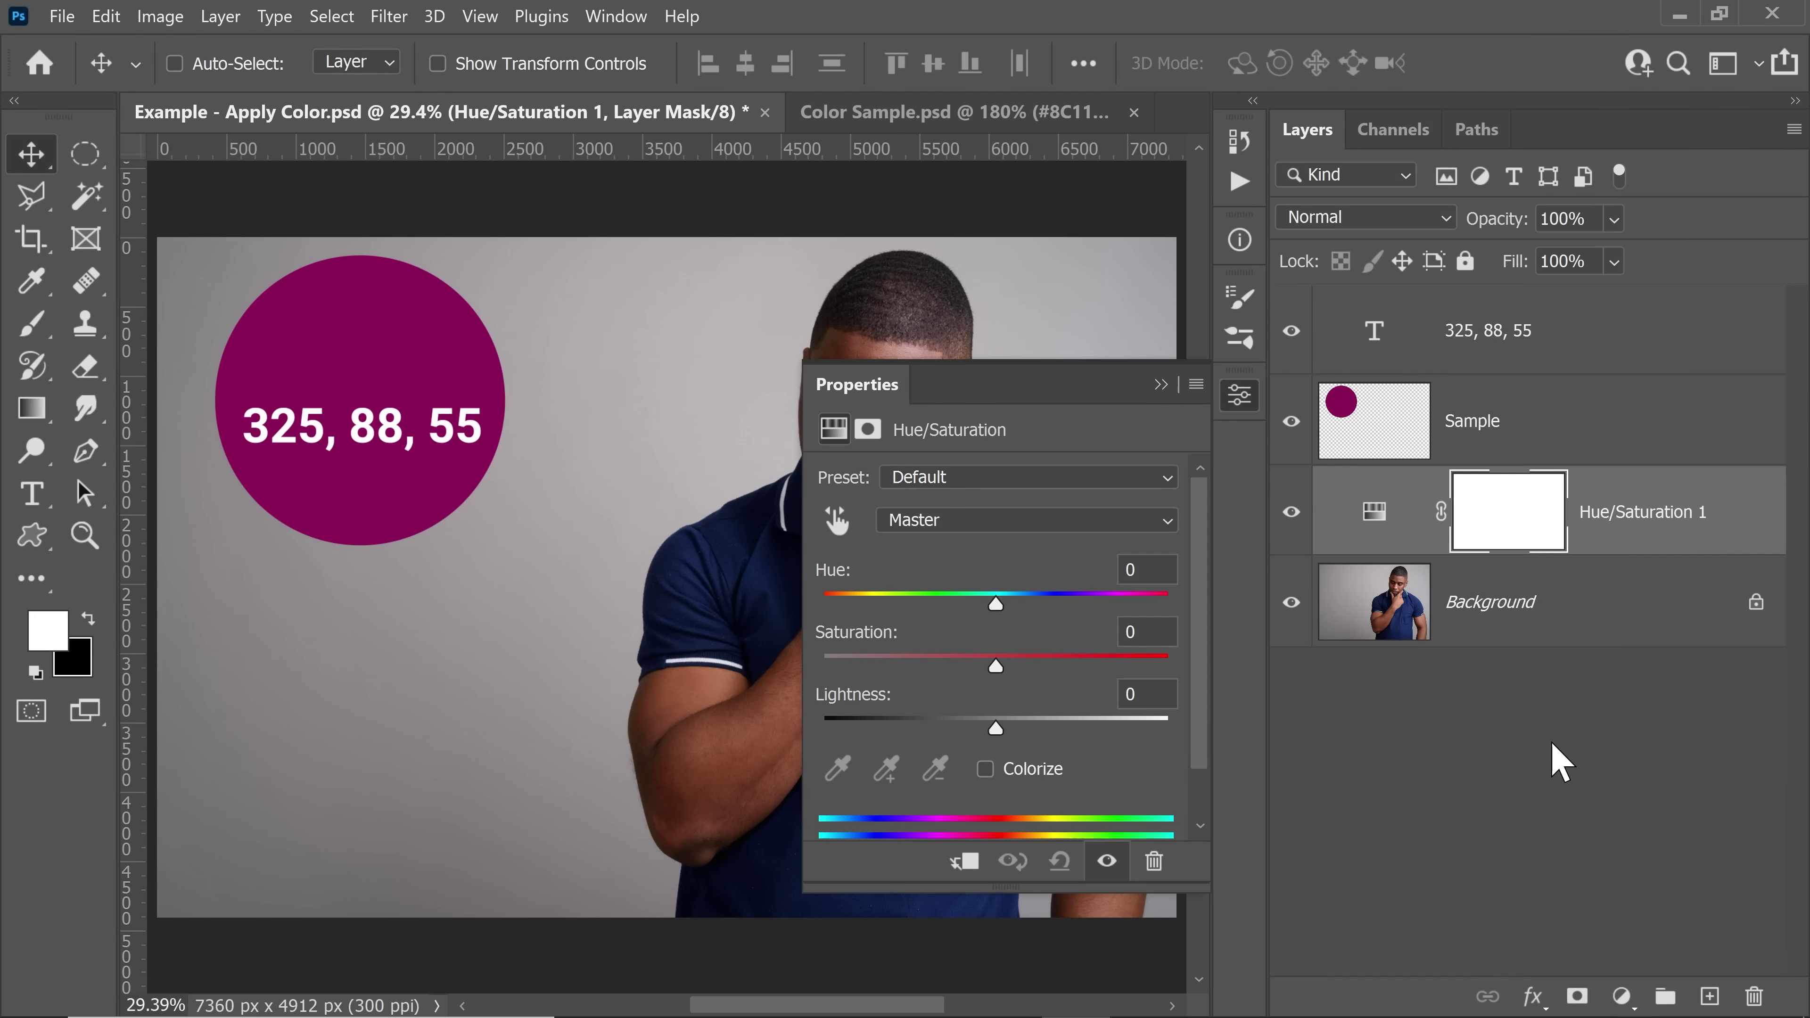
Sample the shirt with the targeted adjustment hand so the adjustment targets Blues.
{"action": "left_click_drag", "start_coordinate": [723, 582], "coordinate": [497, 559]}
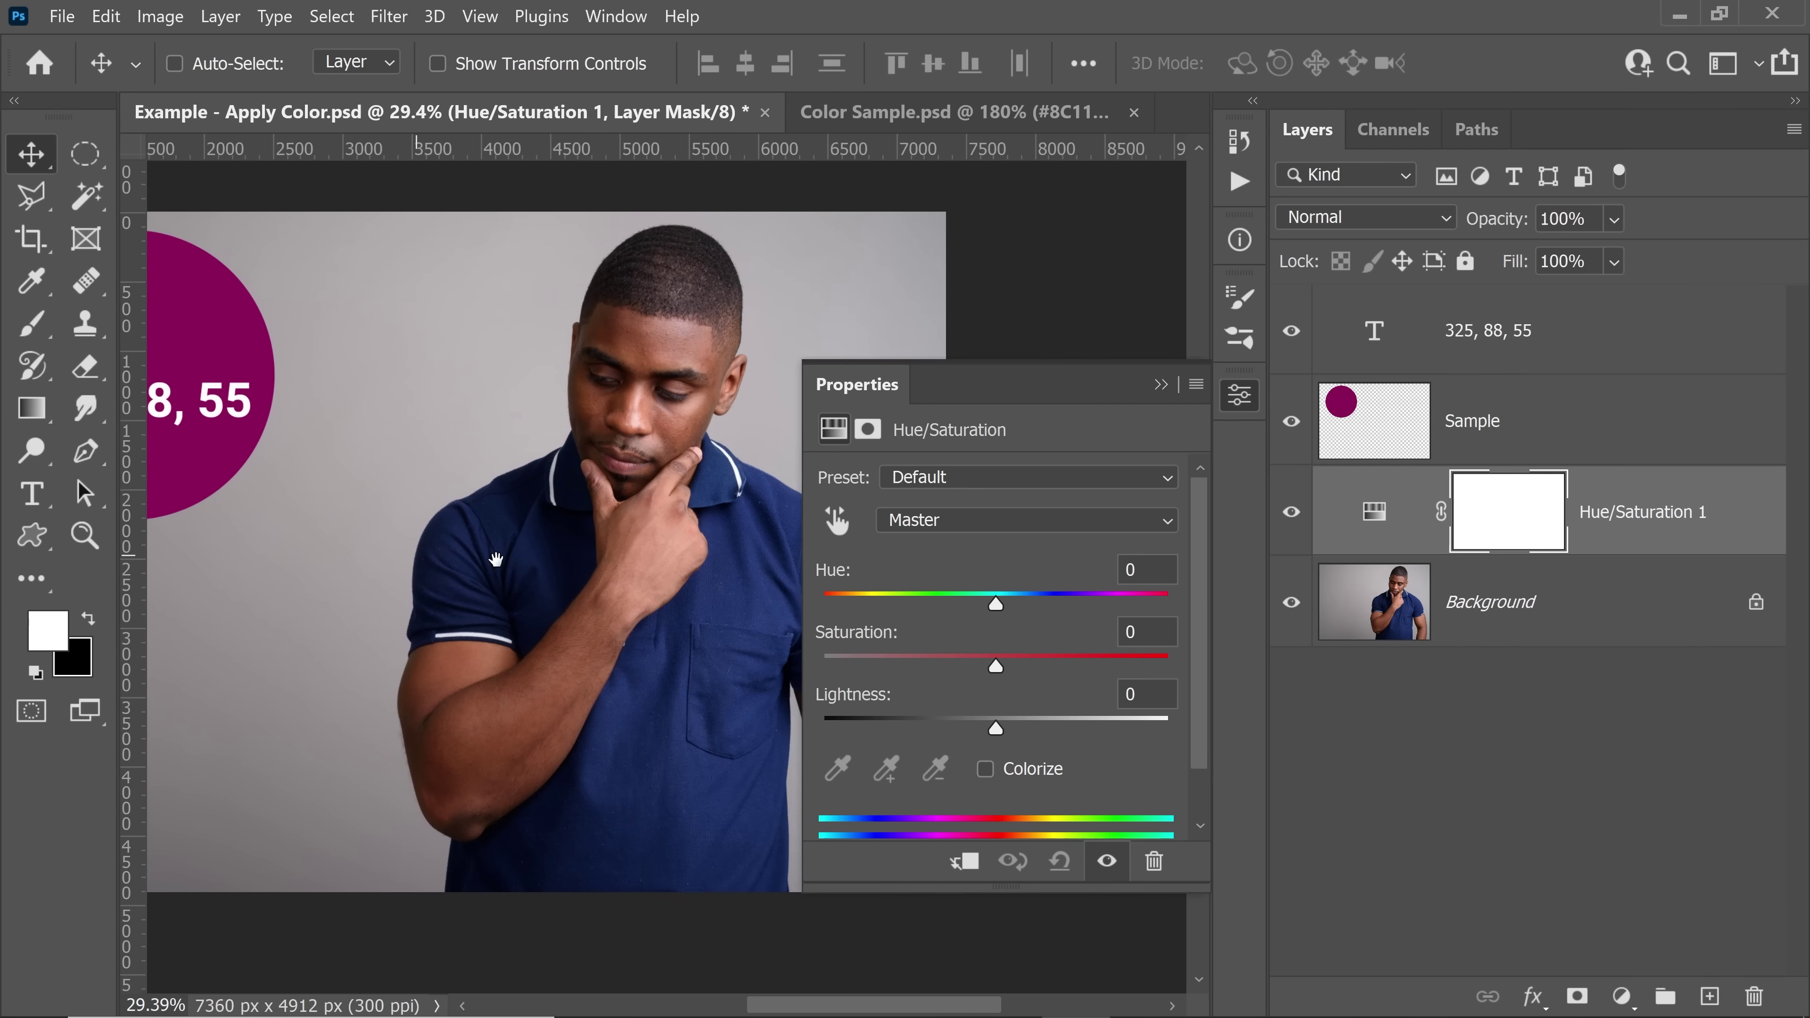
{"action": "left_click_drag", "start_coordinate": [729, 592], "coordinate": [631, 598]}
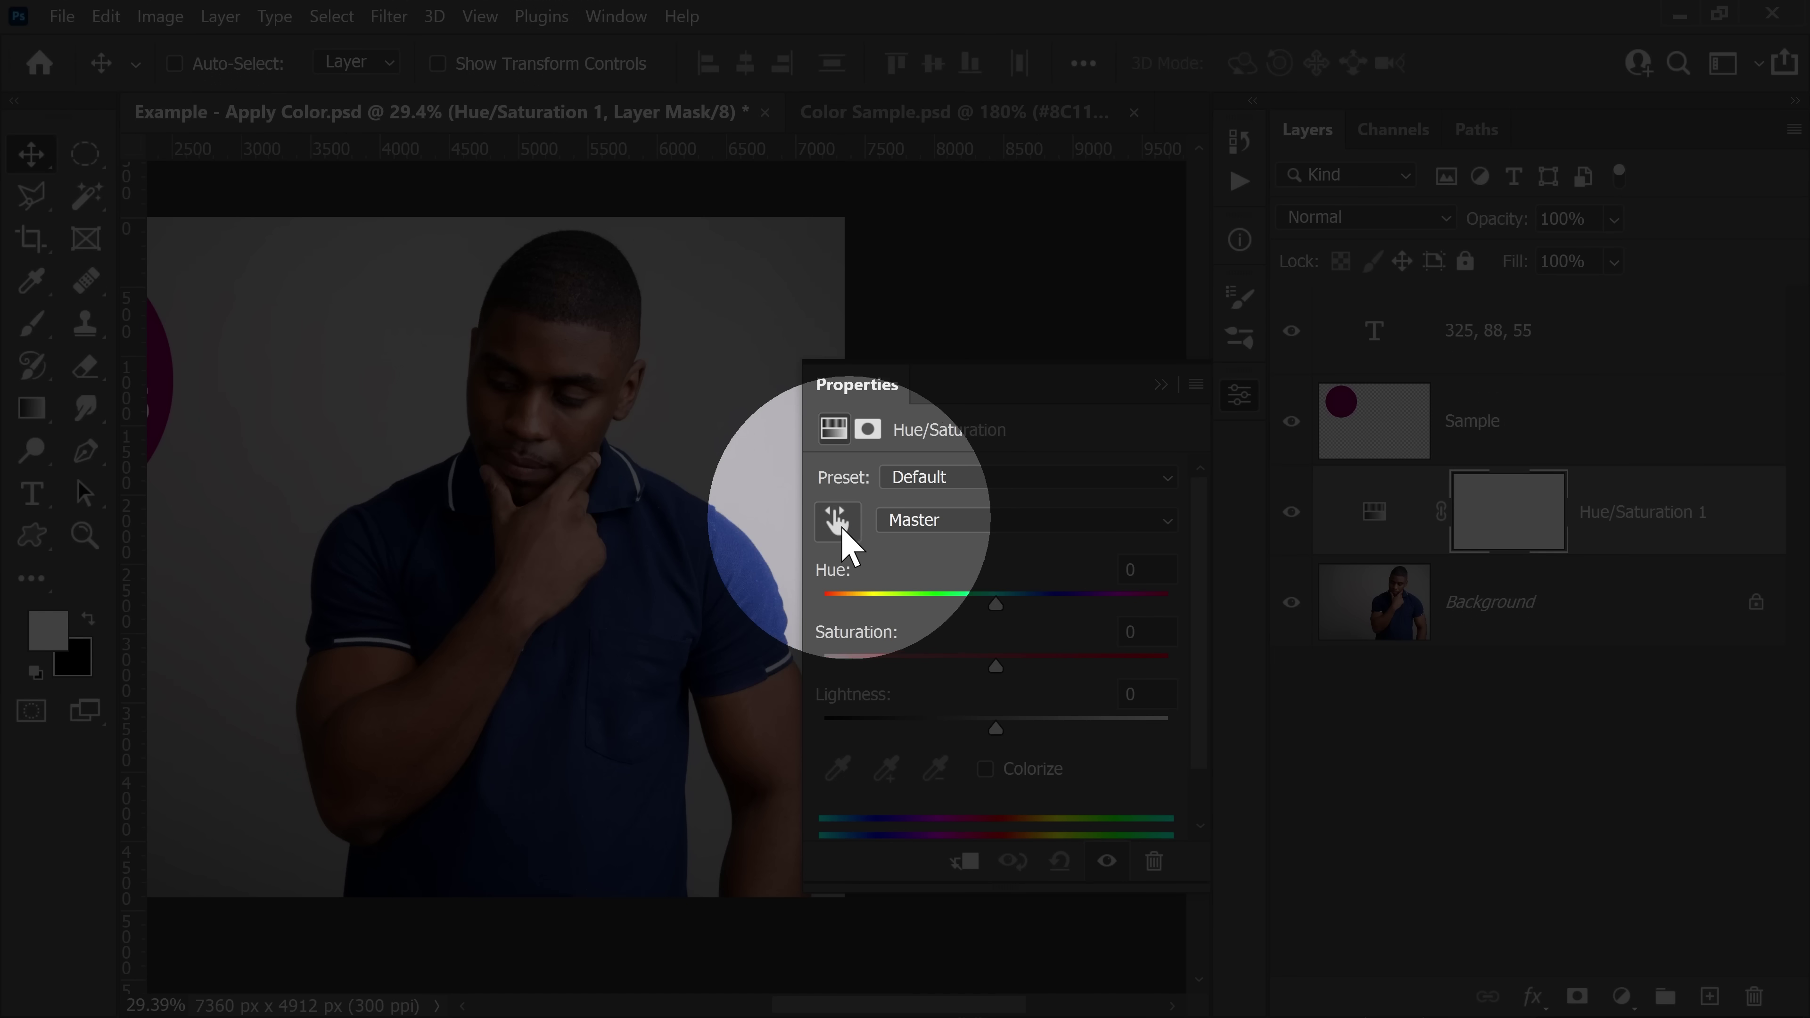
{"action": "left_click", "coordinate": [838, 521]}
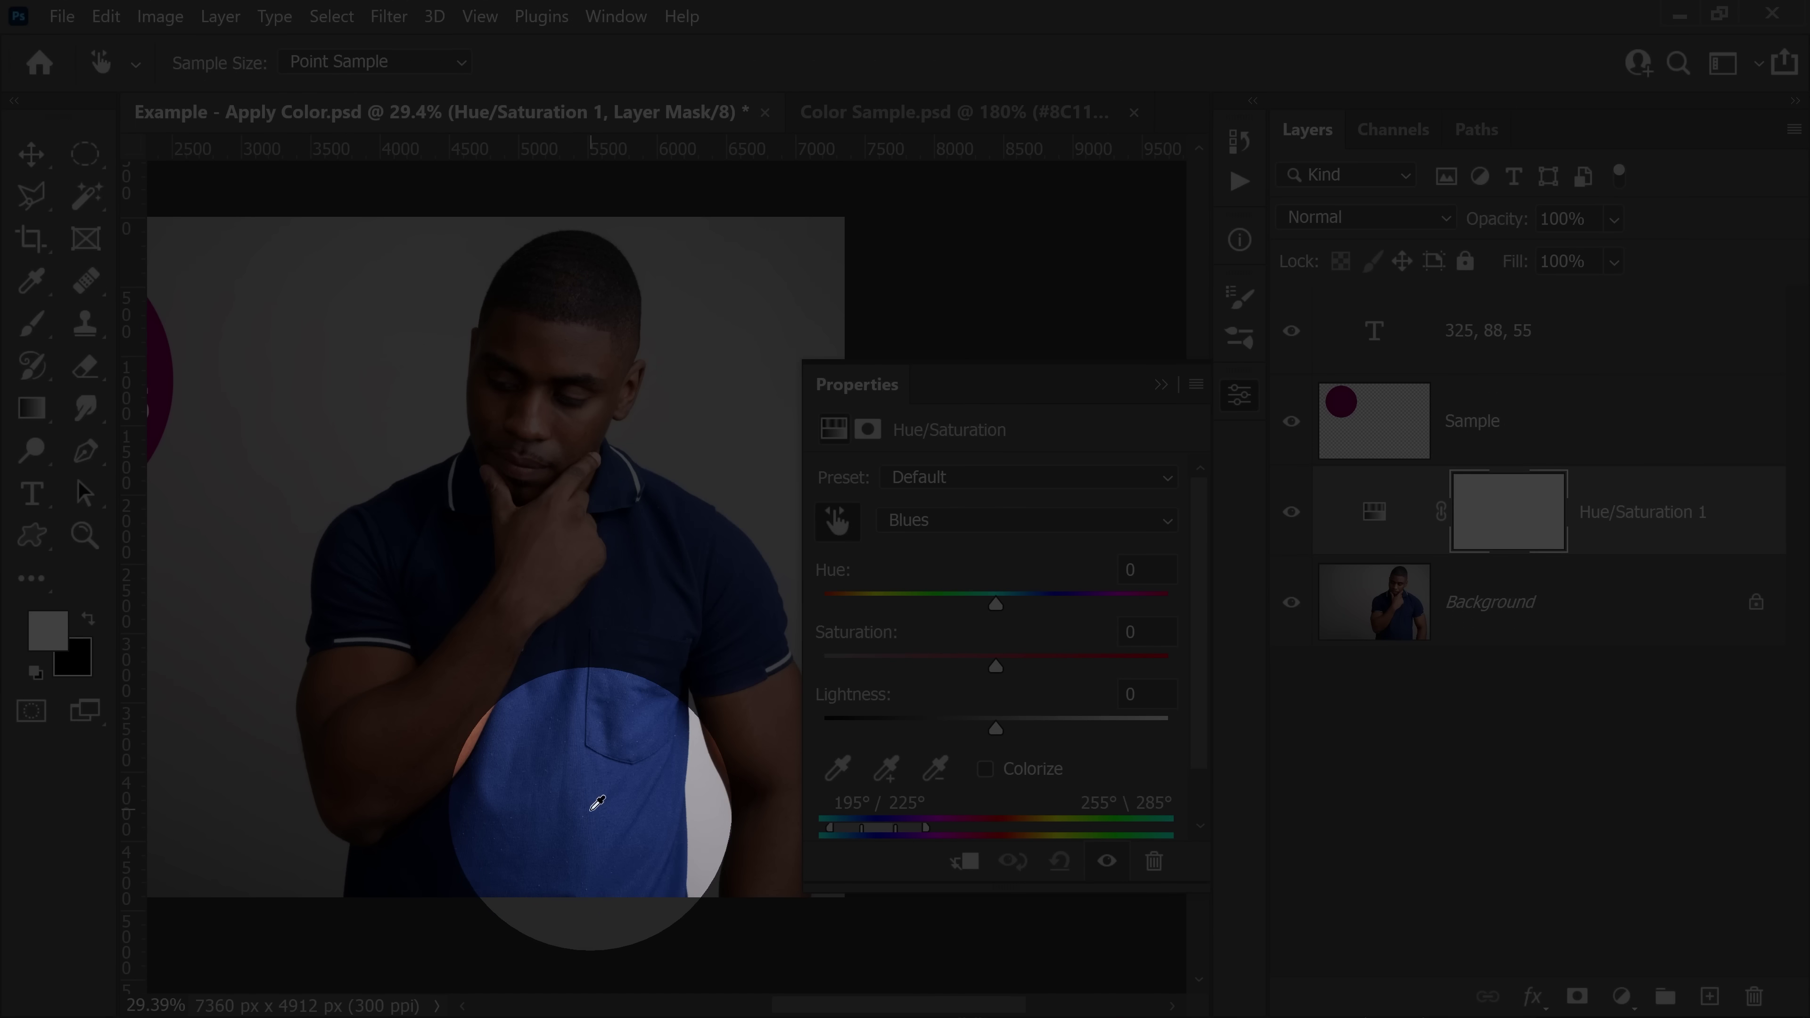
{"action": "left_click", "coordinate": [597, 798]}
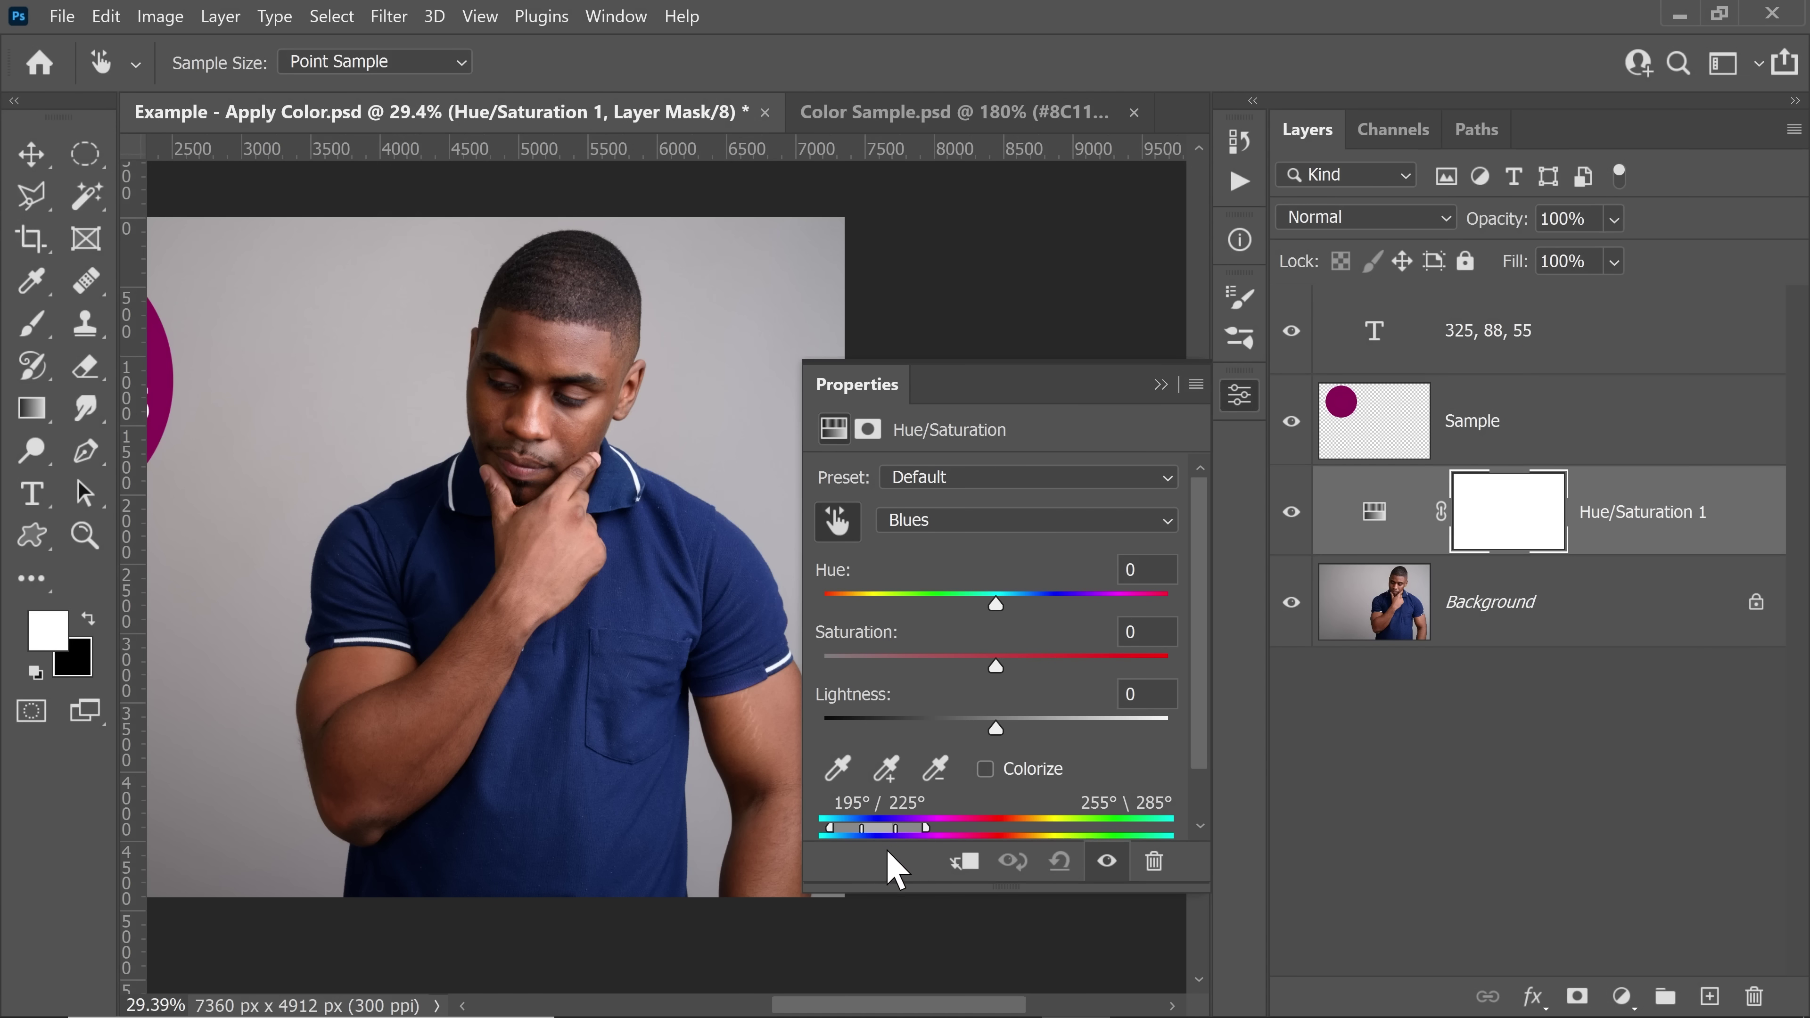
Preview with Hue +180 and Saturation +76, widening the range to 80°/120°–269°/292°.
{"action": "left_click_drag", "start_coordinate": [999, 607], "coordinate": [1170, 605]}
{"action": "left_click_drag", "start_coordinate": [995, 665], "coordinate": [1128, 663]}
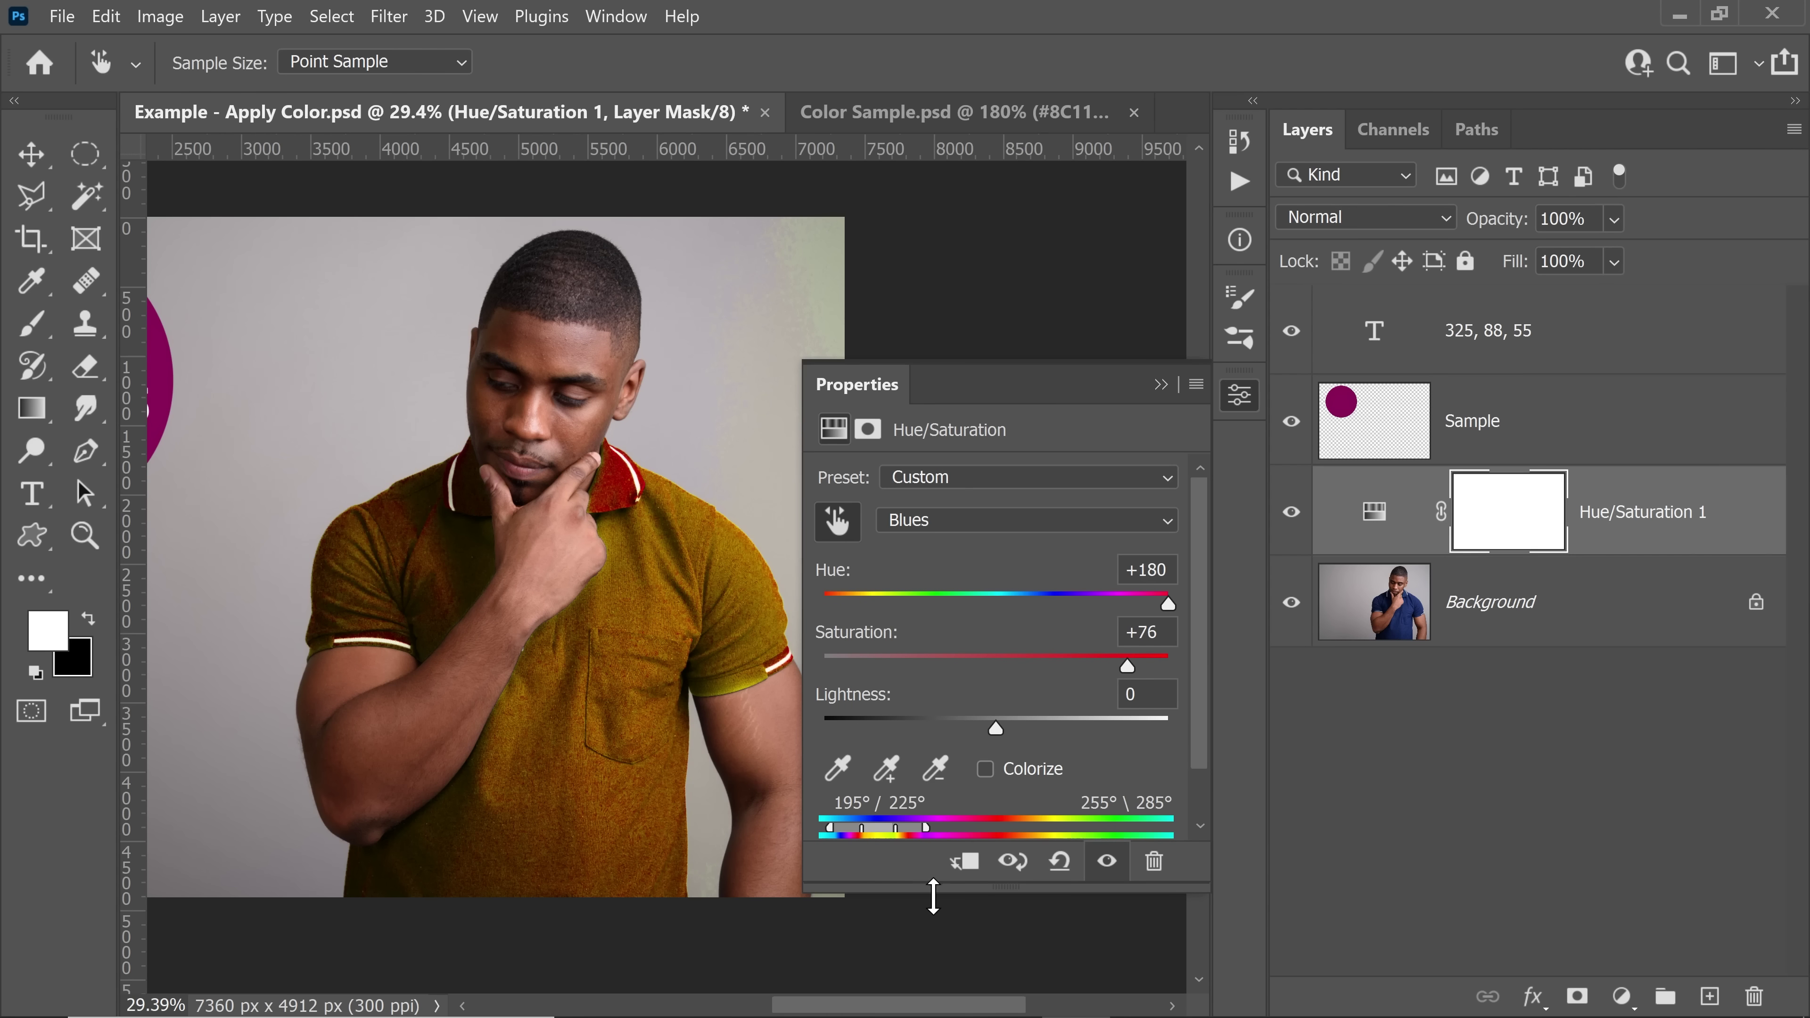
{"action": "left_click_drag", "start_coordinate": [933, 895], "coordinate": [934, 956]}
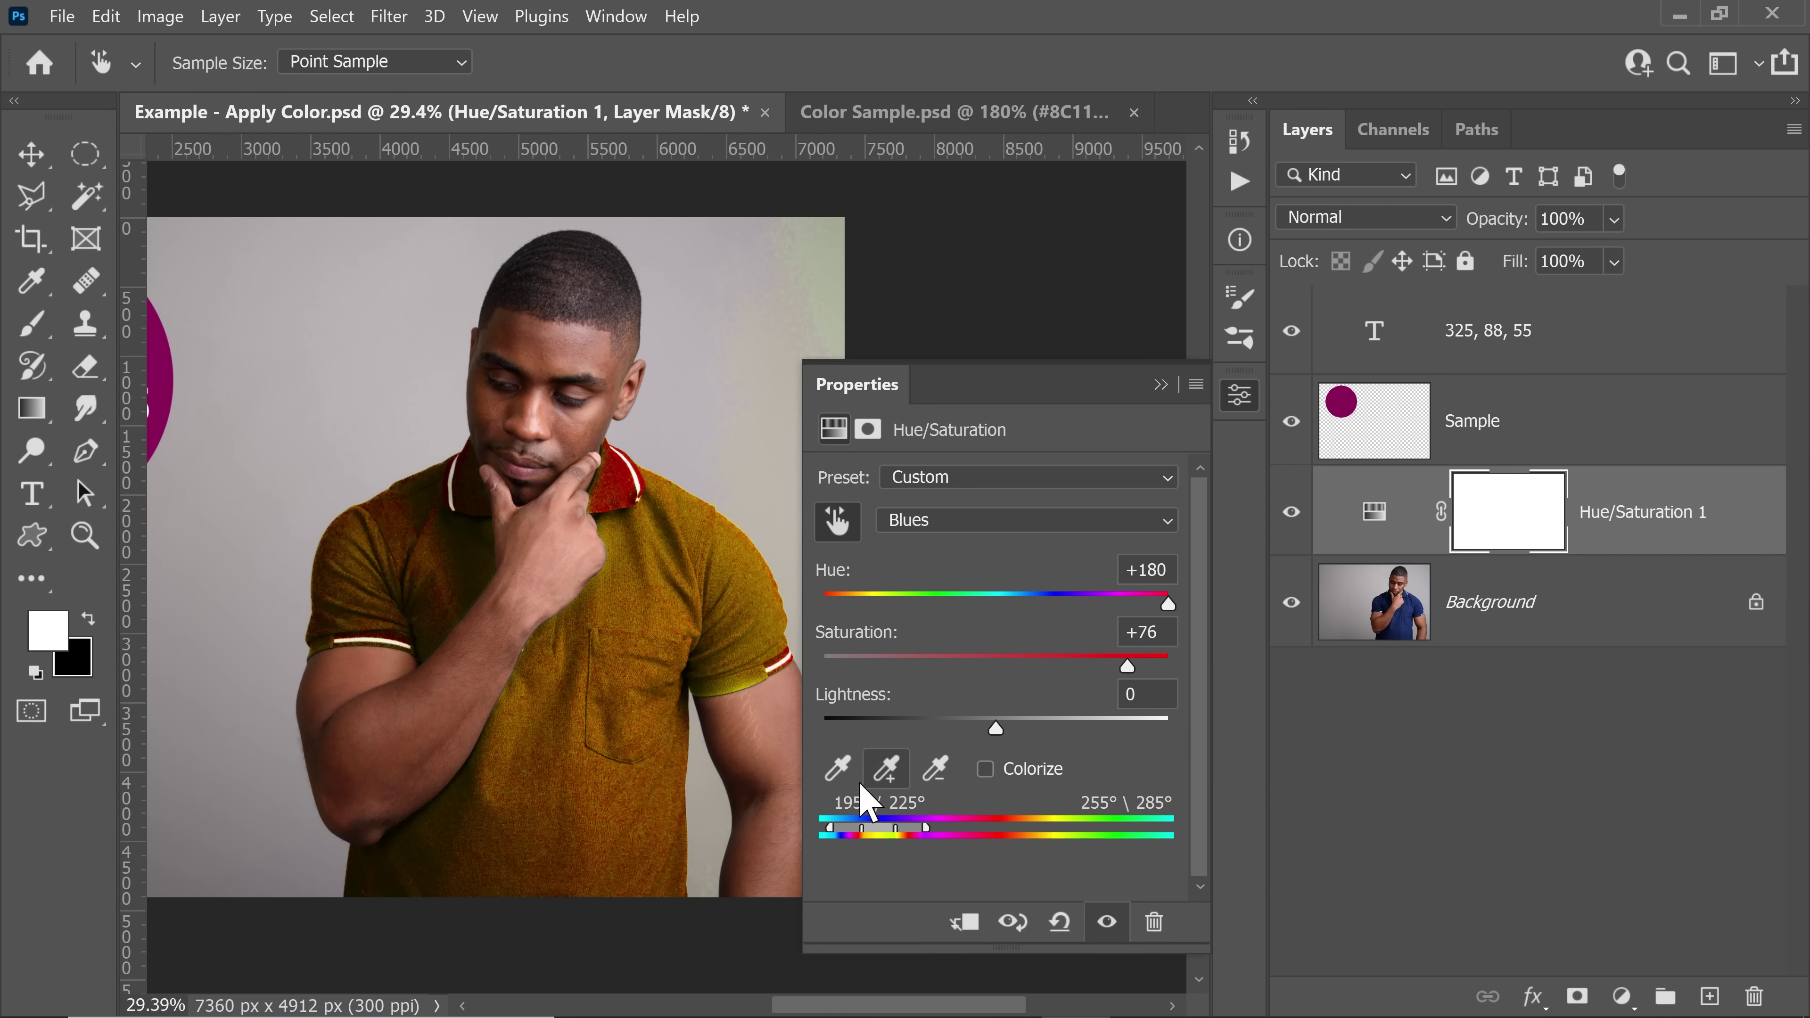
{"action": "left_click_drag", "start_coordinate": [895, 832], "coordinate": [817, 834]}
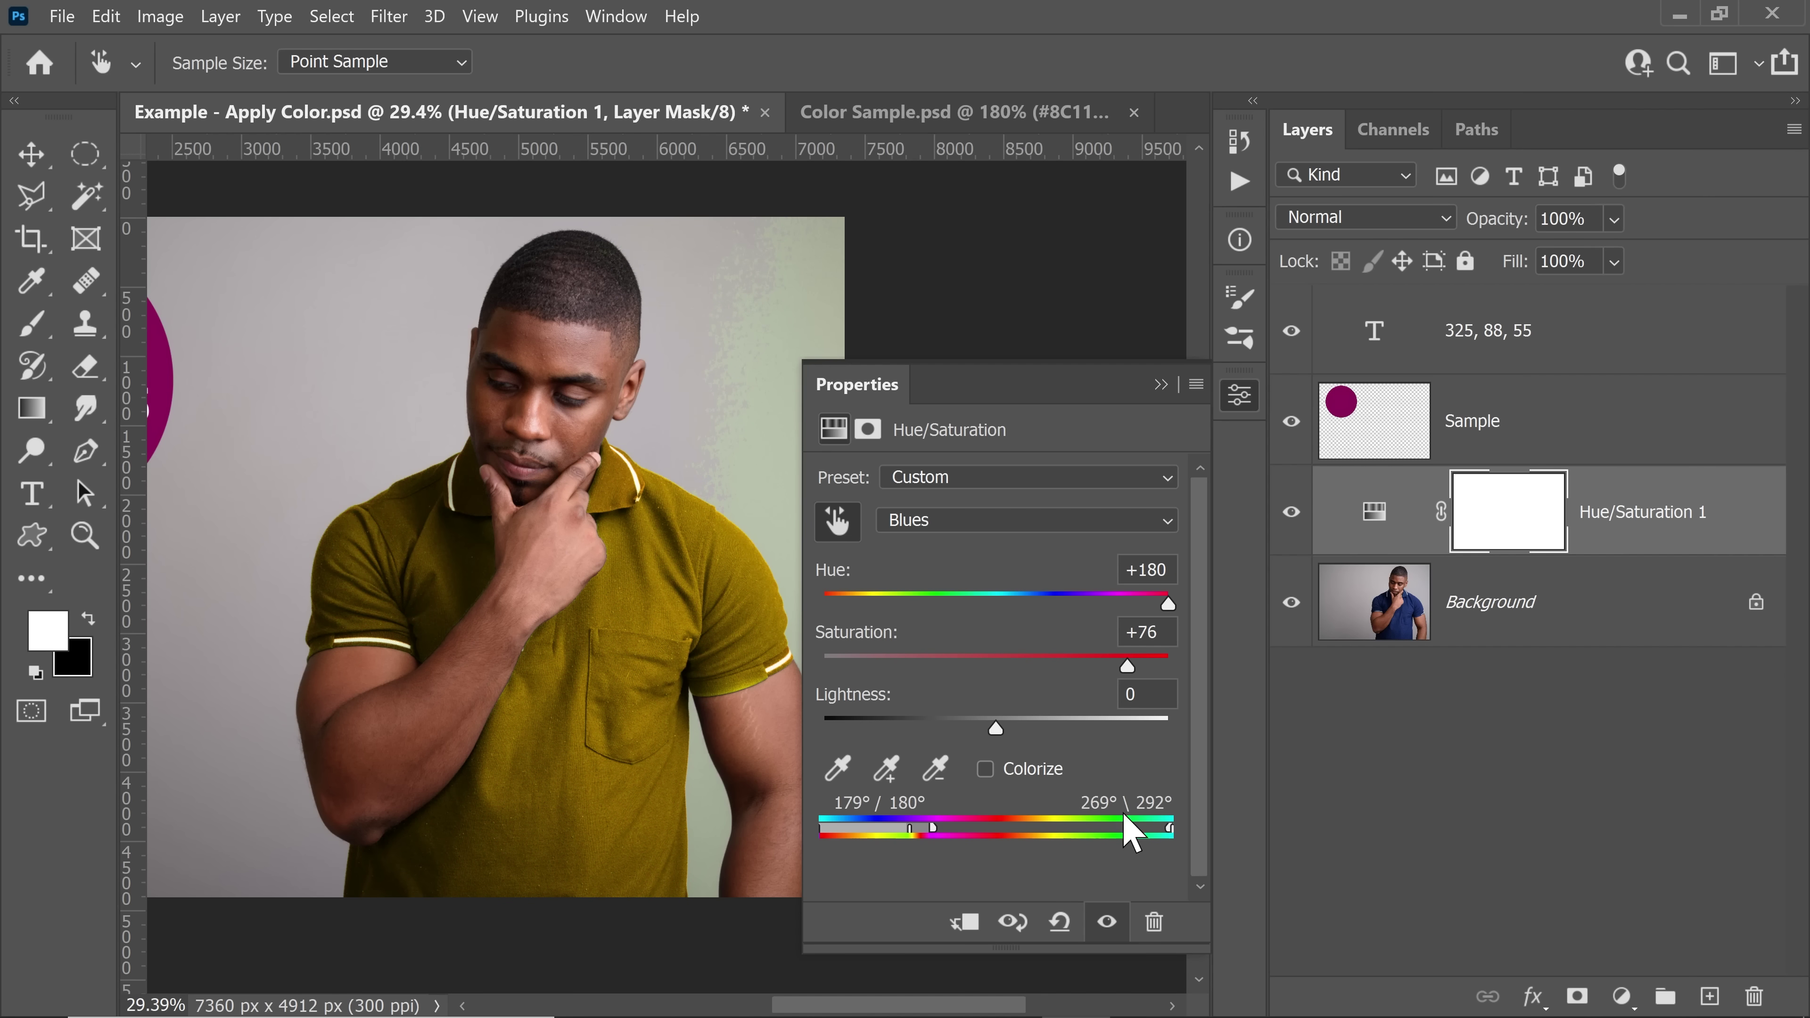
{"action": "left_click_drag", "start_coordinate": [1167, 832], "coordinate": [1069, 831]}
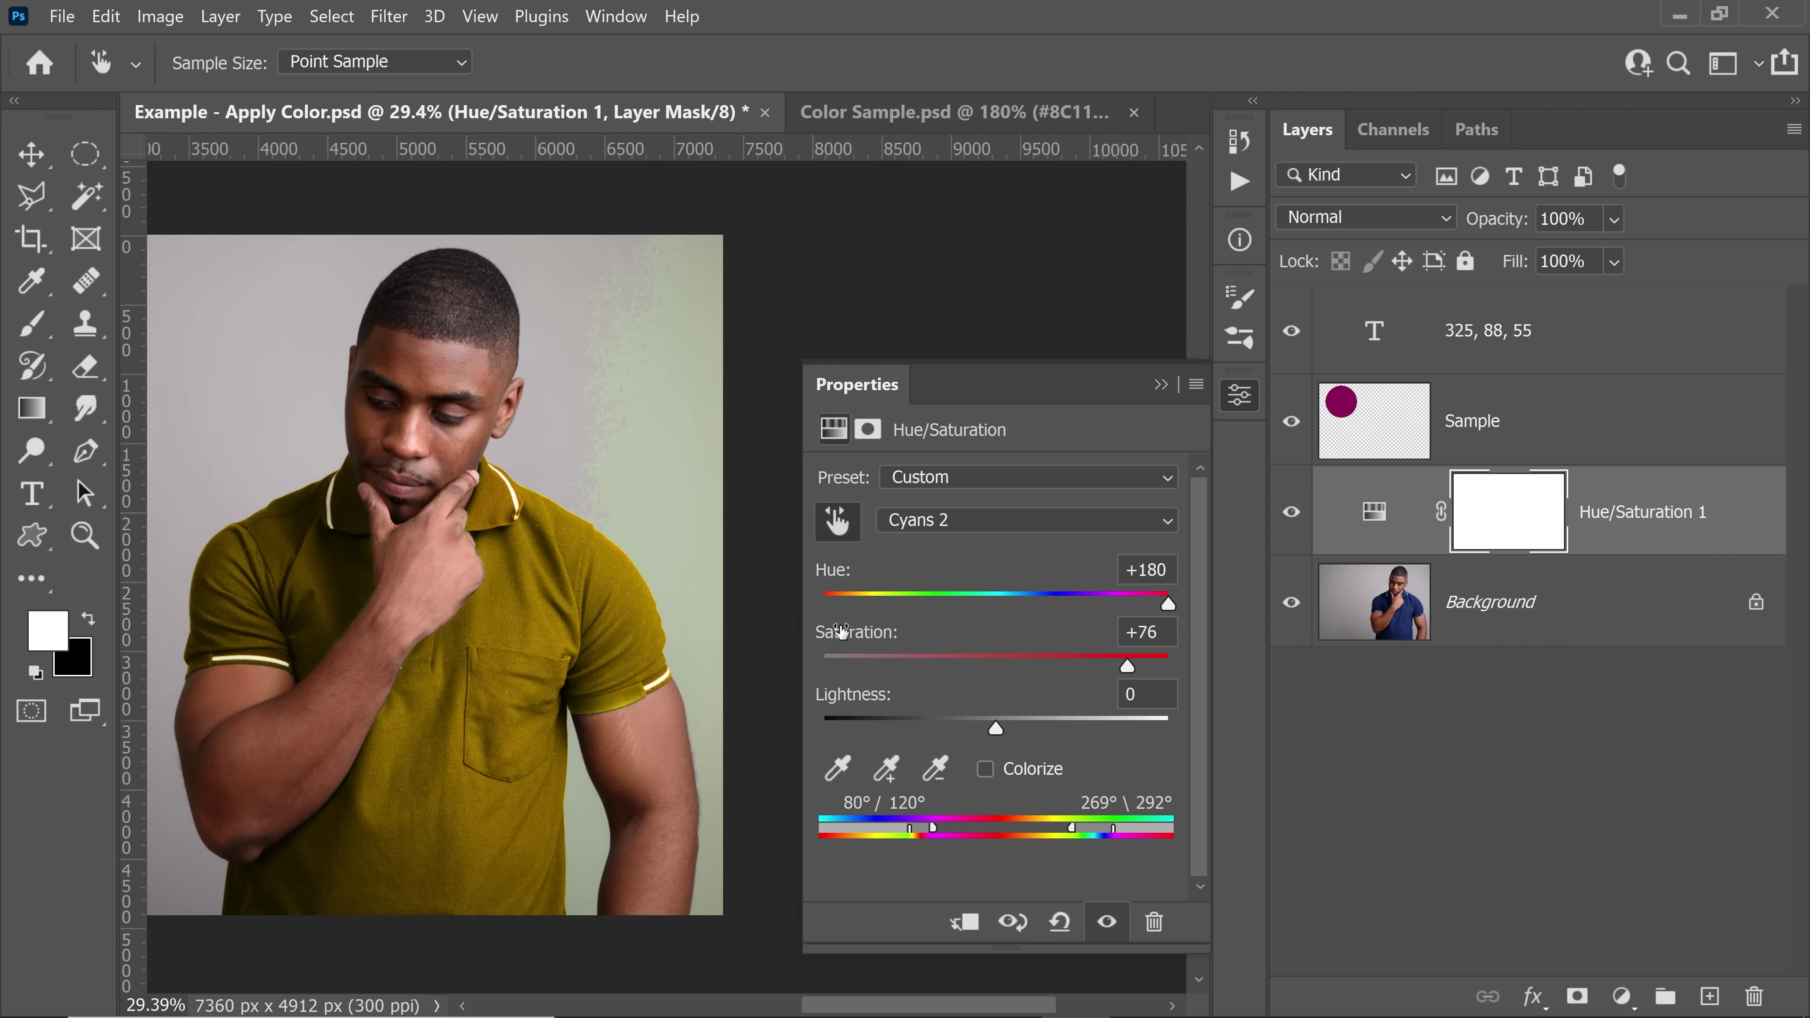
Reset Hue and Saturation back to 0.
{"action": "left_click_drag", "start_coordinate": [834, 576], "coordinate": [841, 677]}
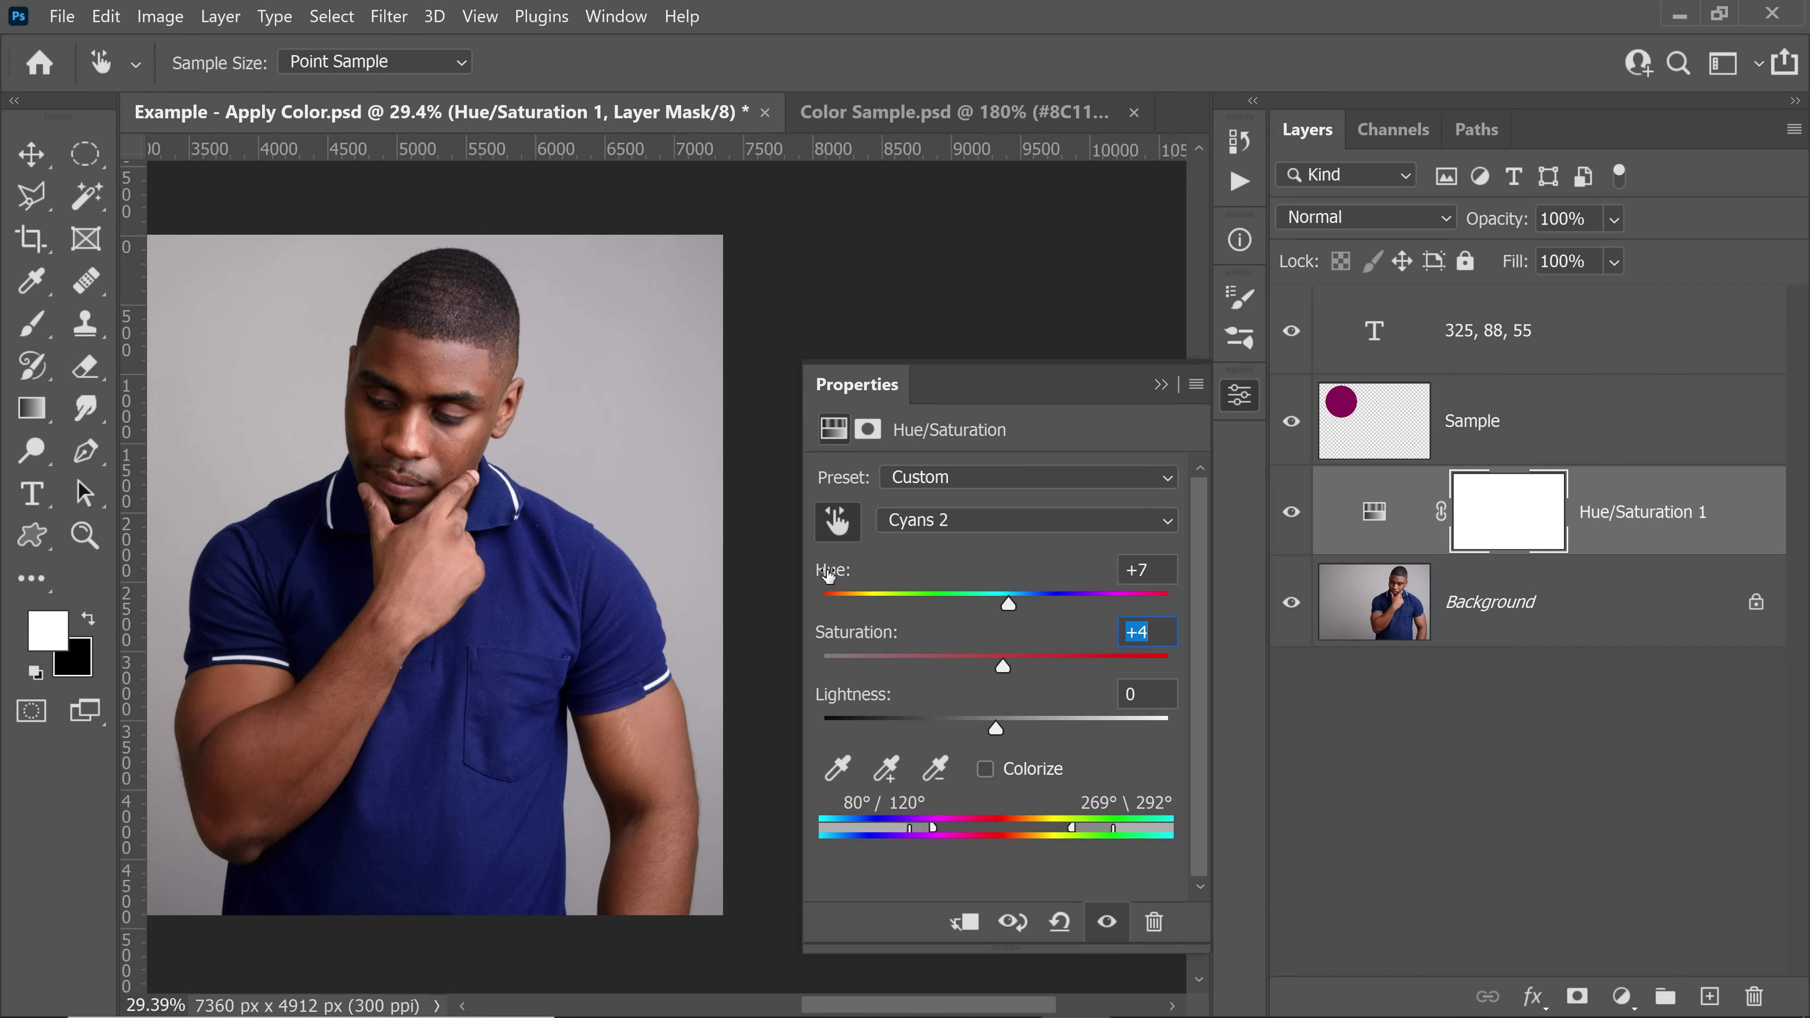
{"action": "left_click_drag", "start_coordinate": [830, 576], "coordinate": [825, 576]}
{"action": "left_click_drag", "start_coordinate": [916, 639], "coordinate": [910, 640]}
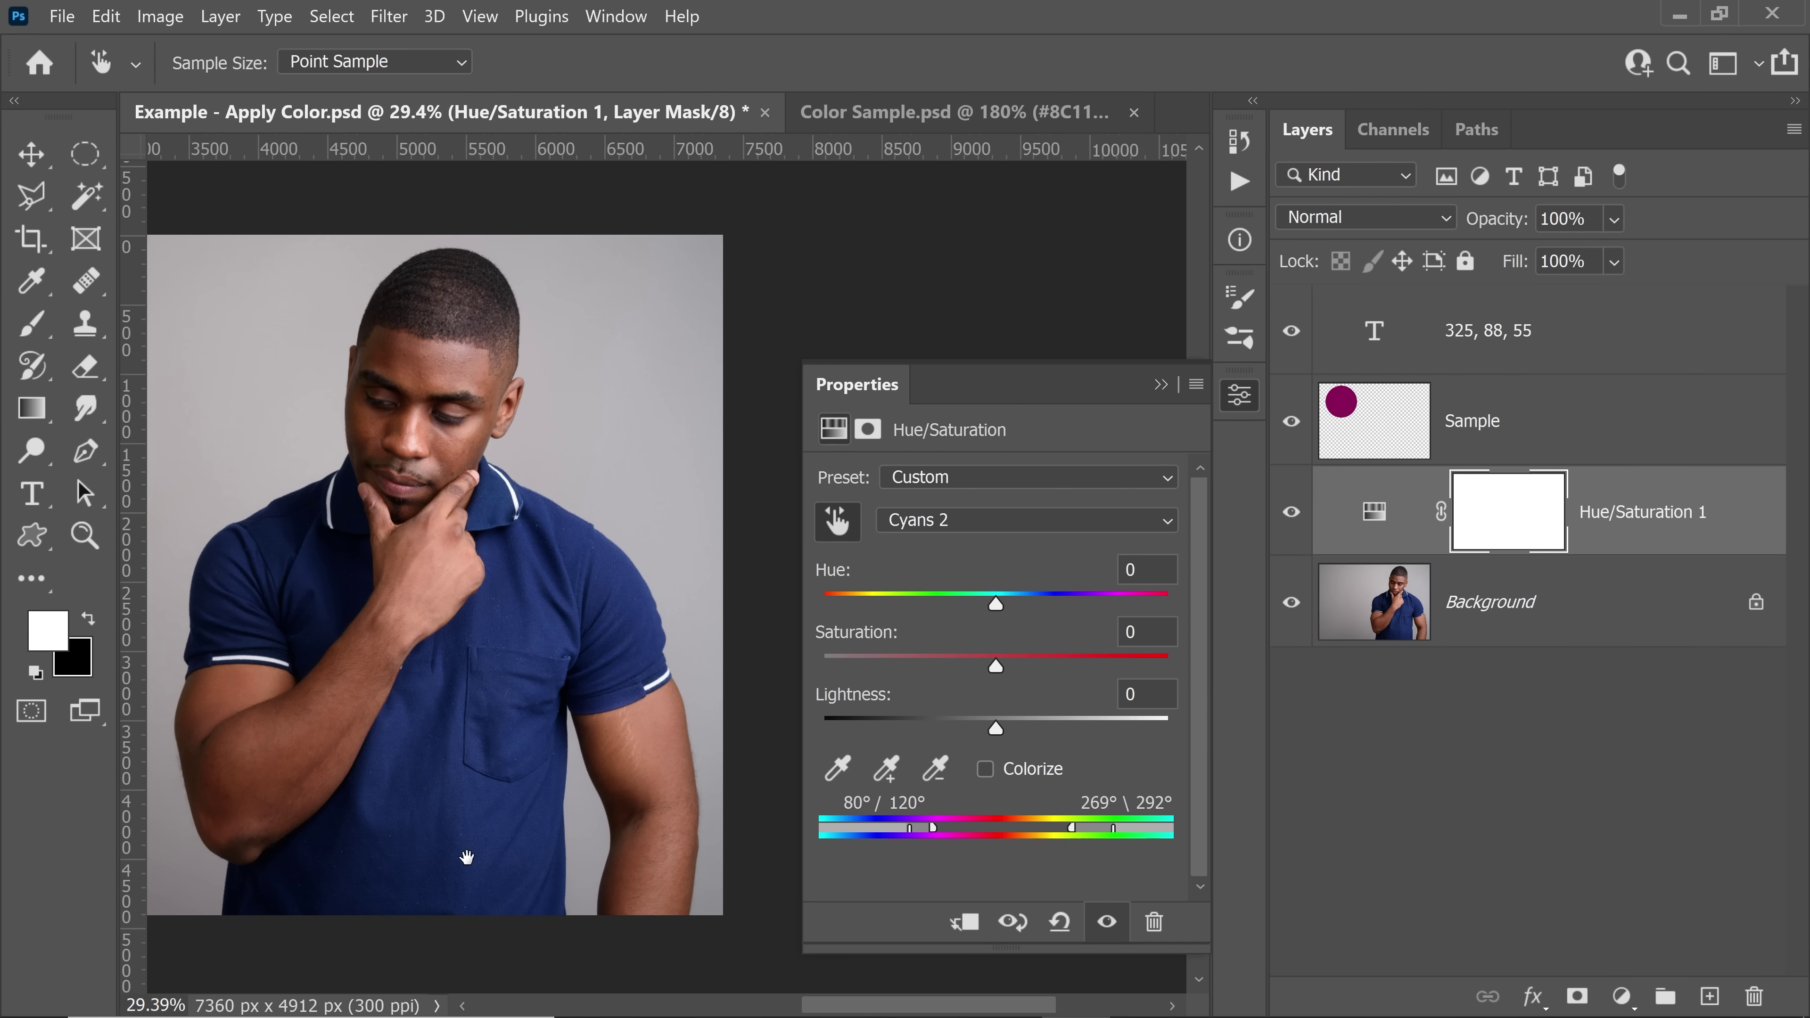
{"action": "left_click_drag", "start_coordinate": [467, 857], "coordinate": [667, 854]}
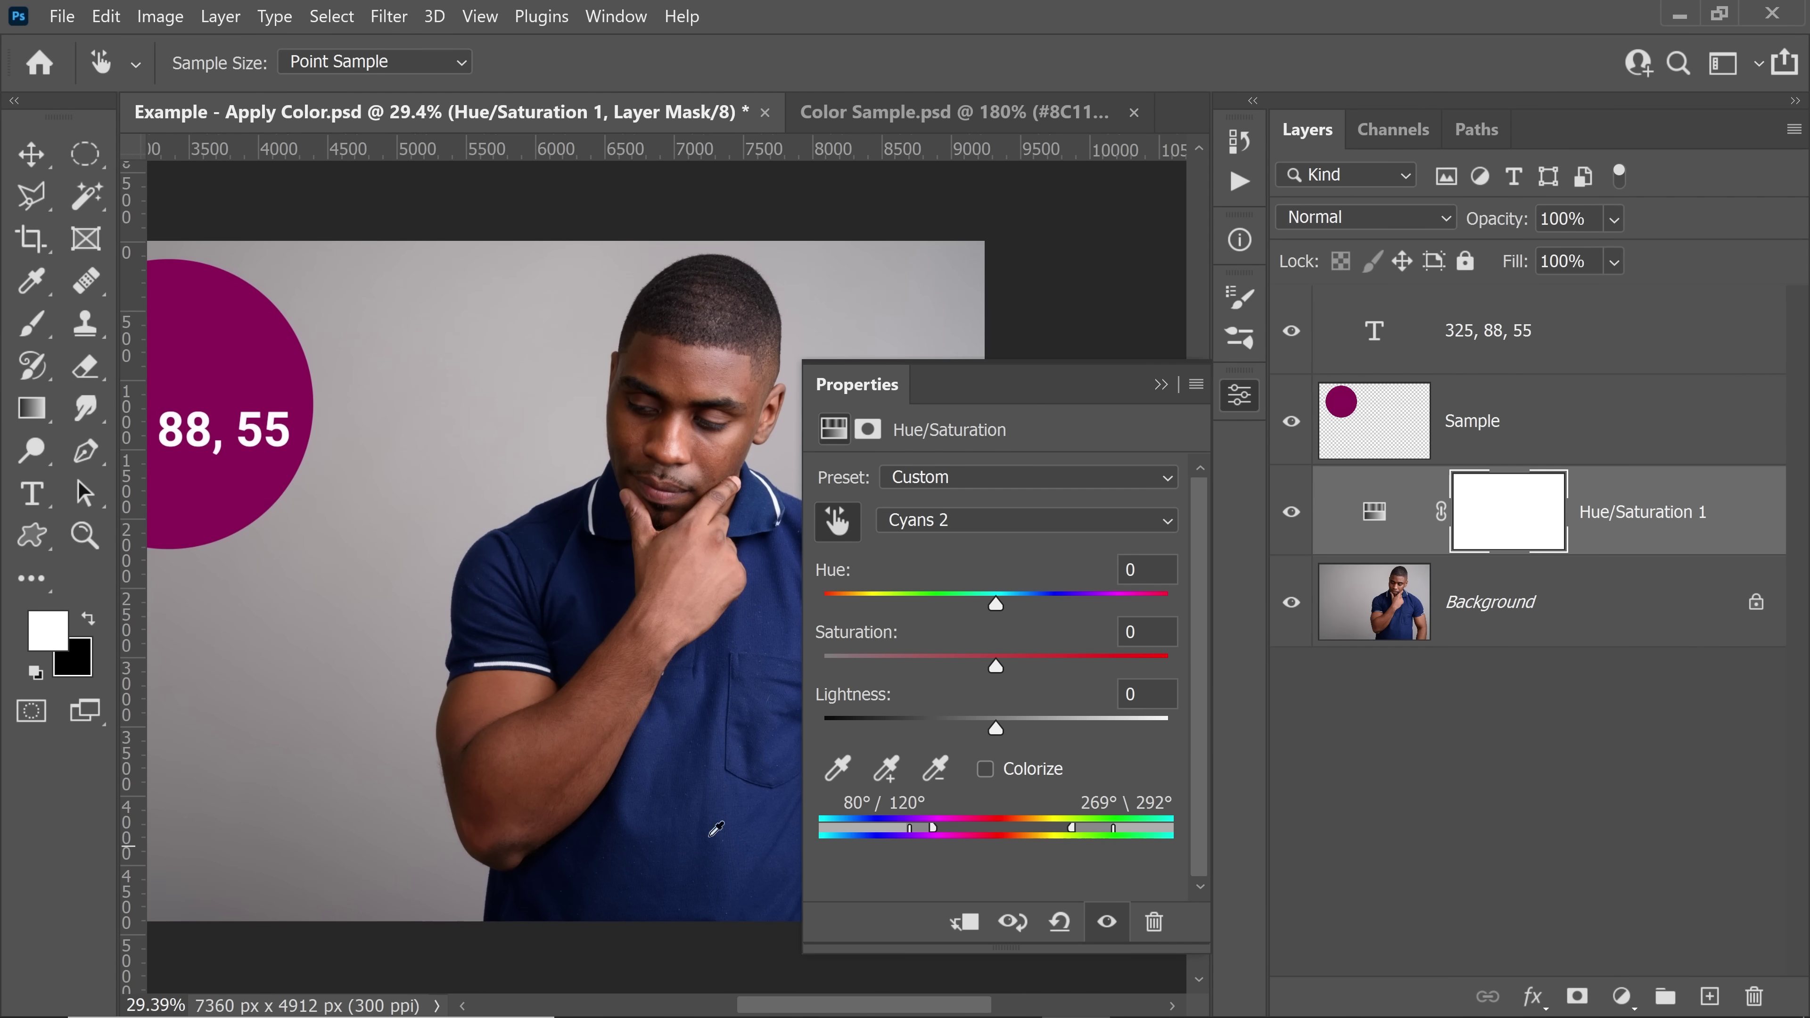
Place an 11 by 11 Average colour sampler on the blue shirt pocket.
{"action": "left_click_drag", "start_coordinate": [645, 776], "coordinate": [448, 701]}
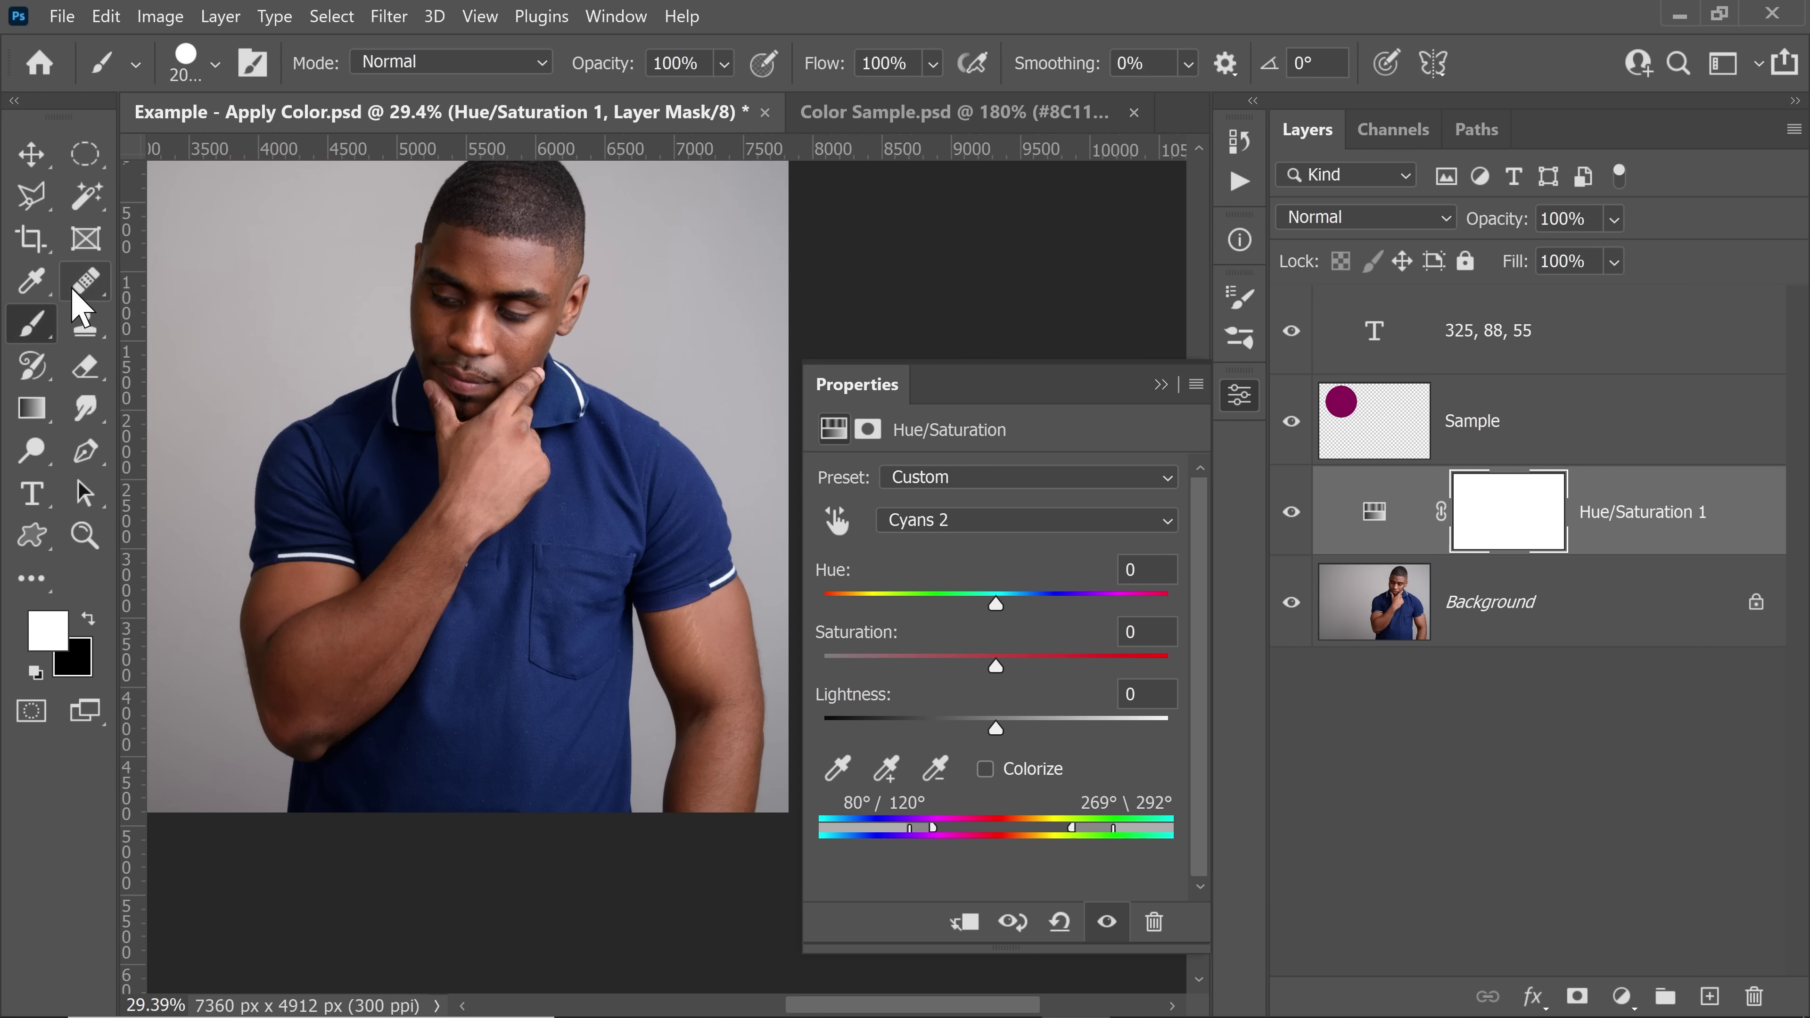
{"action": "left_click", "coordinate": [32, 282]}
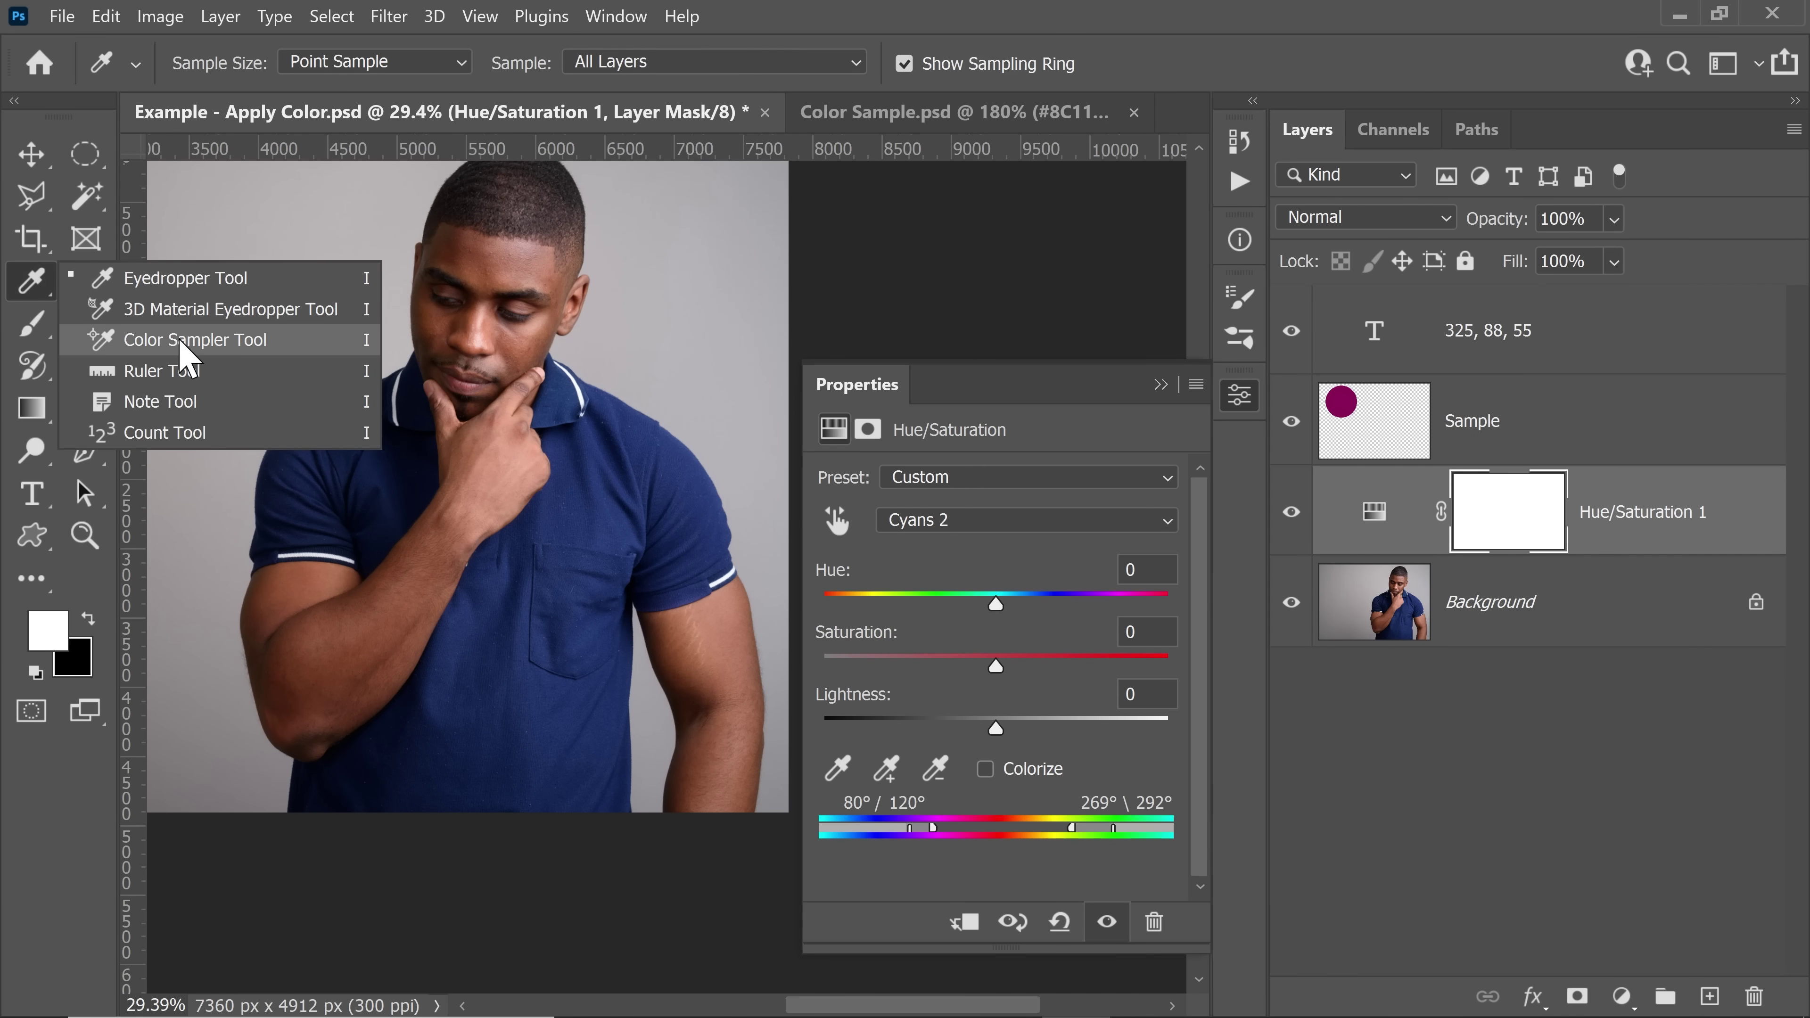
{"action": "left_click", "coordinate": [184, 340]}
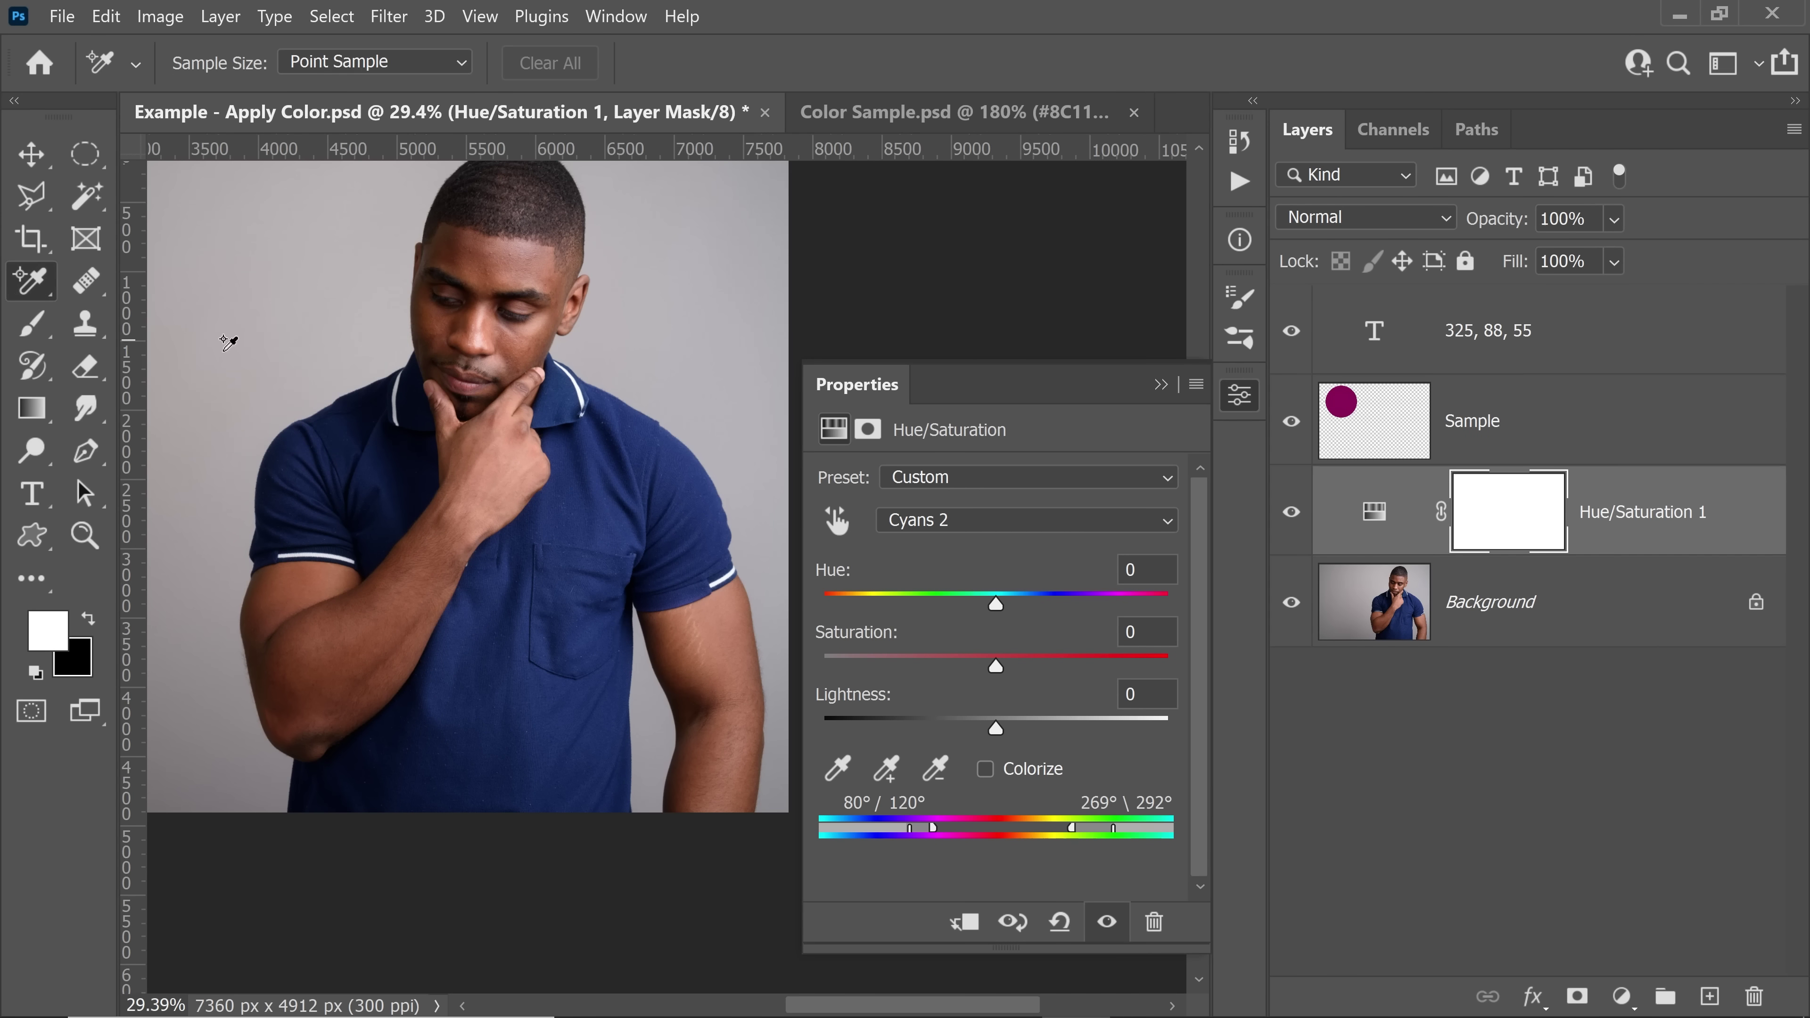
{"action": "left_click", "coordinate": [327, 65]}
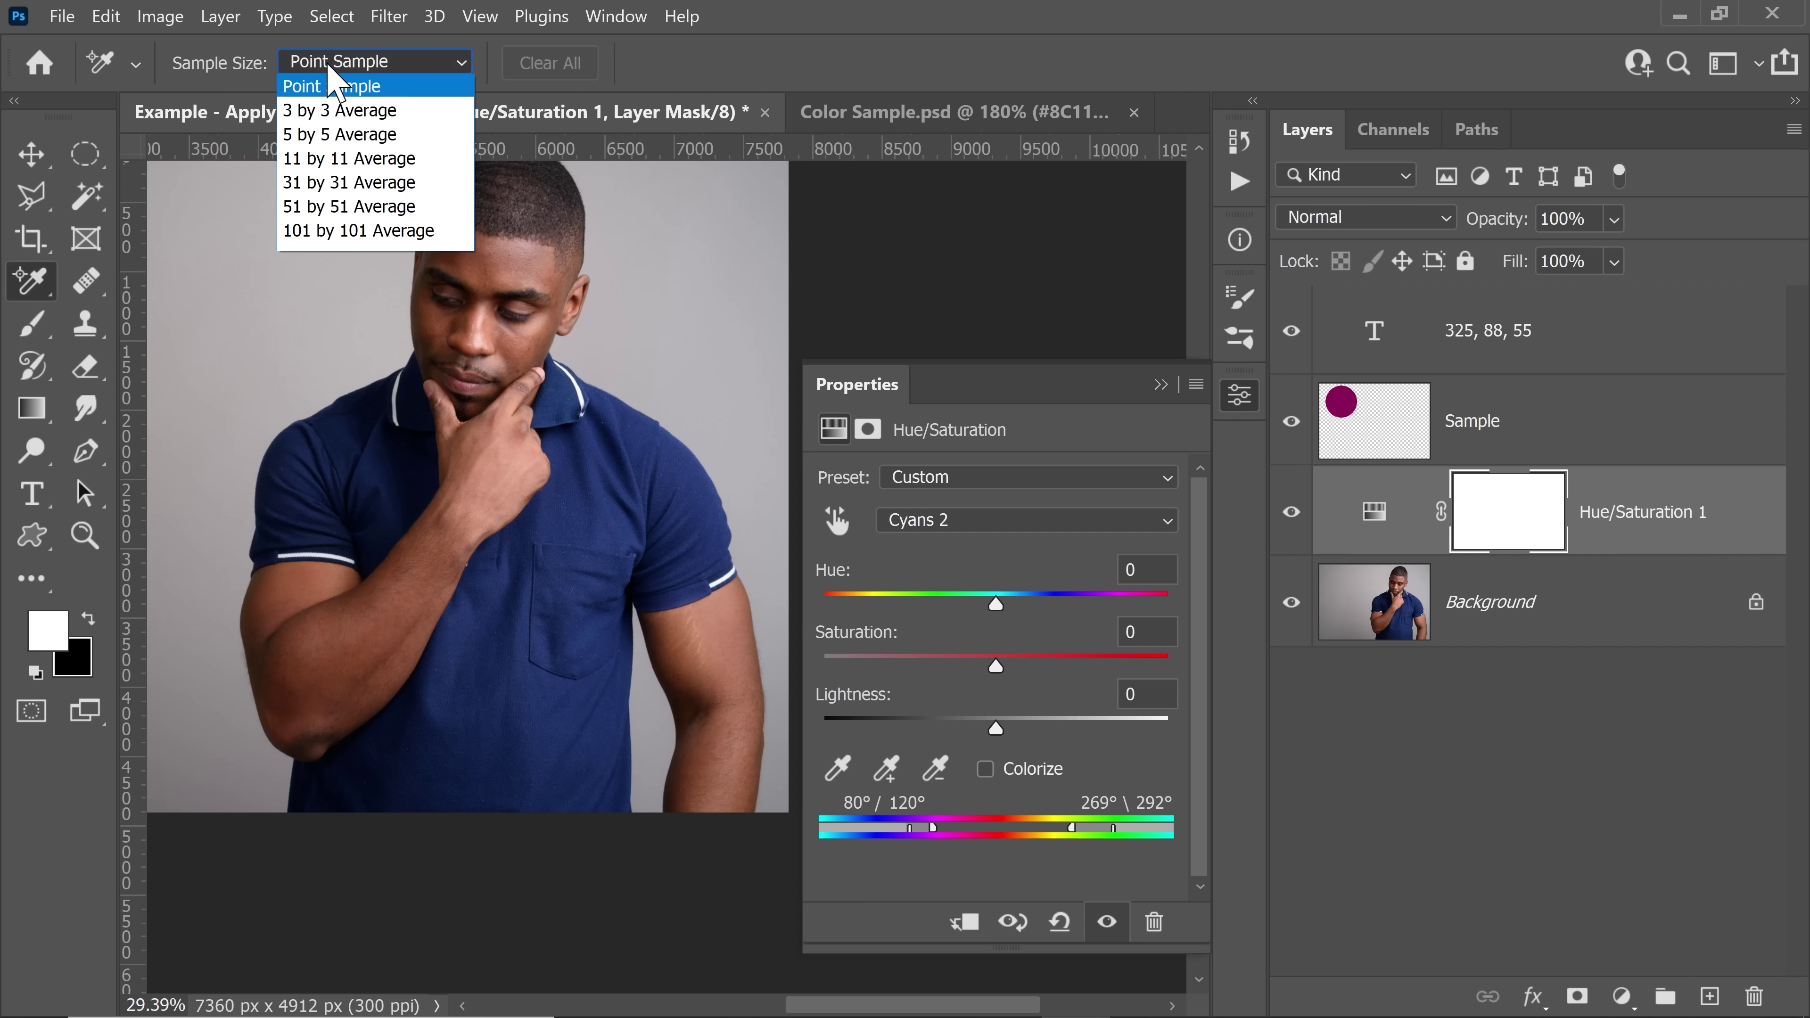
{"action": "left_click", "coordinate": [361, 160]}
{"action": "left_click_drag", "start_coordinate": [541, 740], "coordinate": [532, 680]}
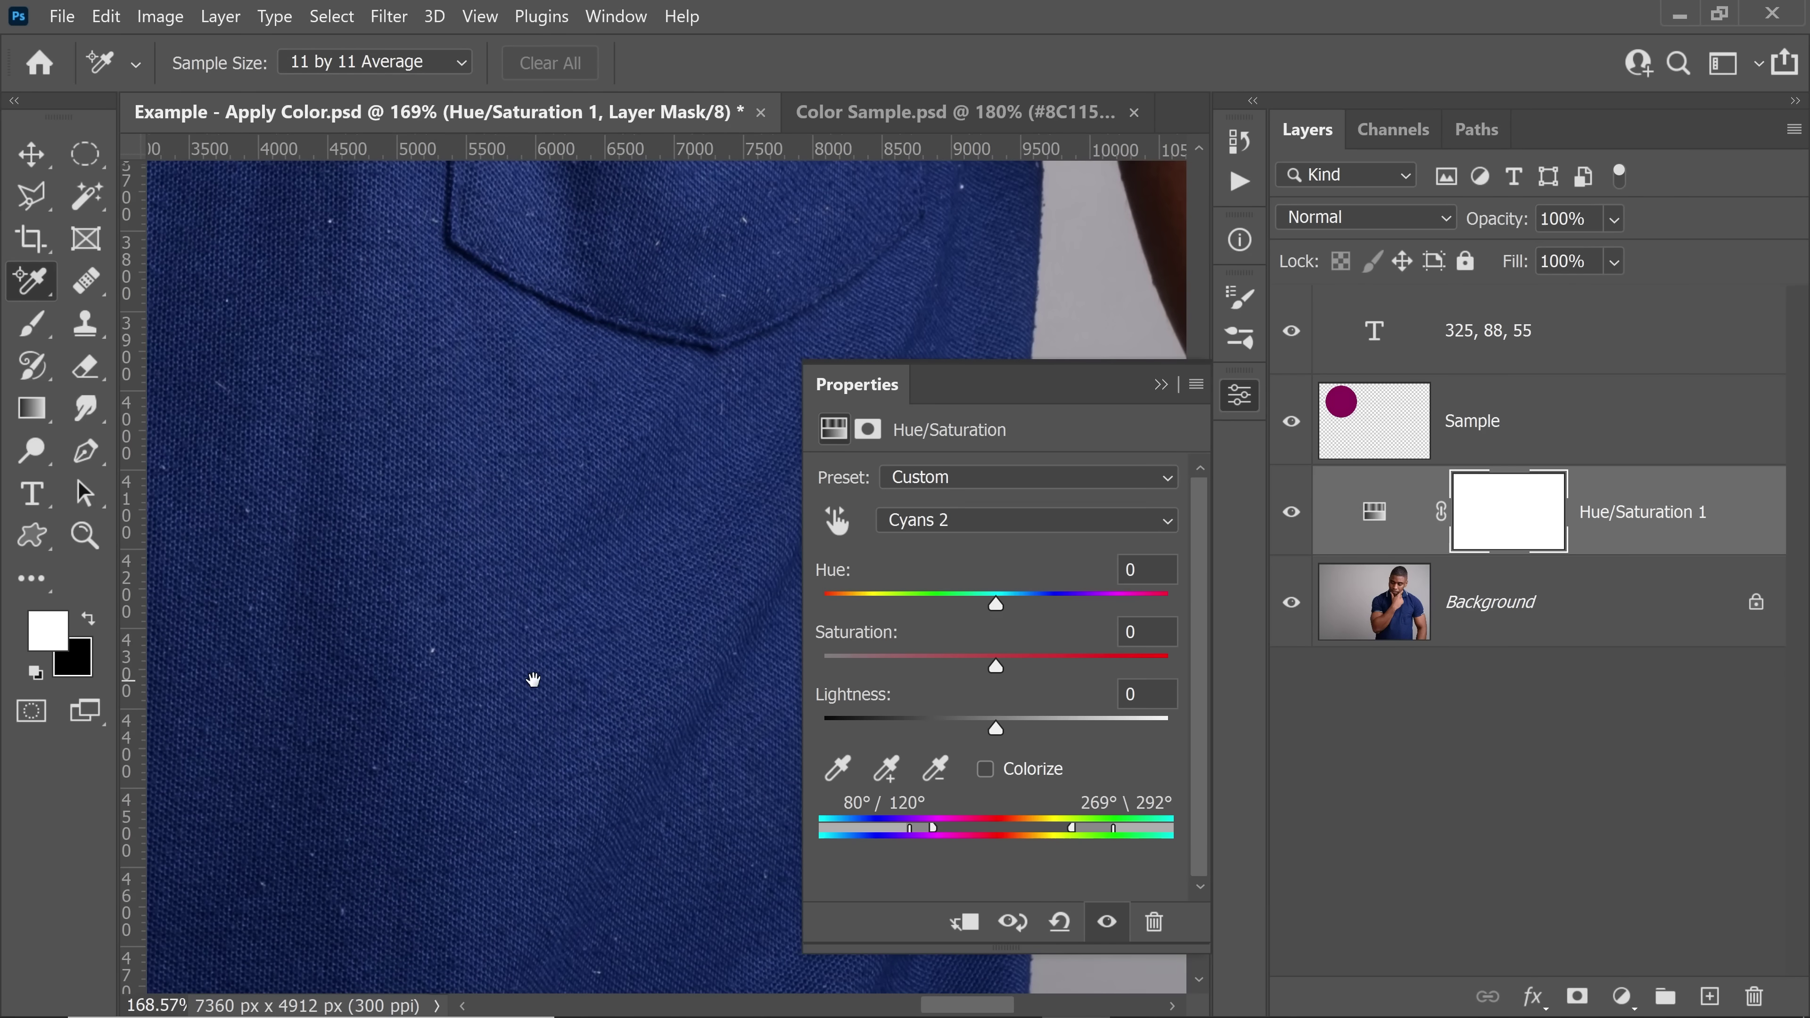
{"action": "left_click", "coordinate": [535, 697]}
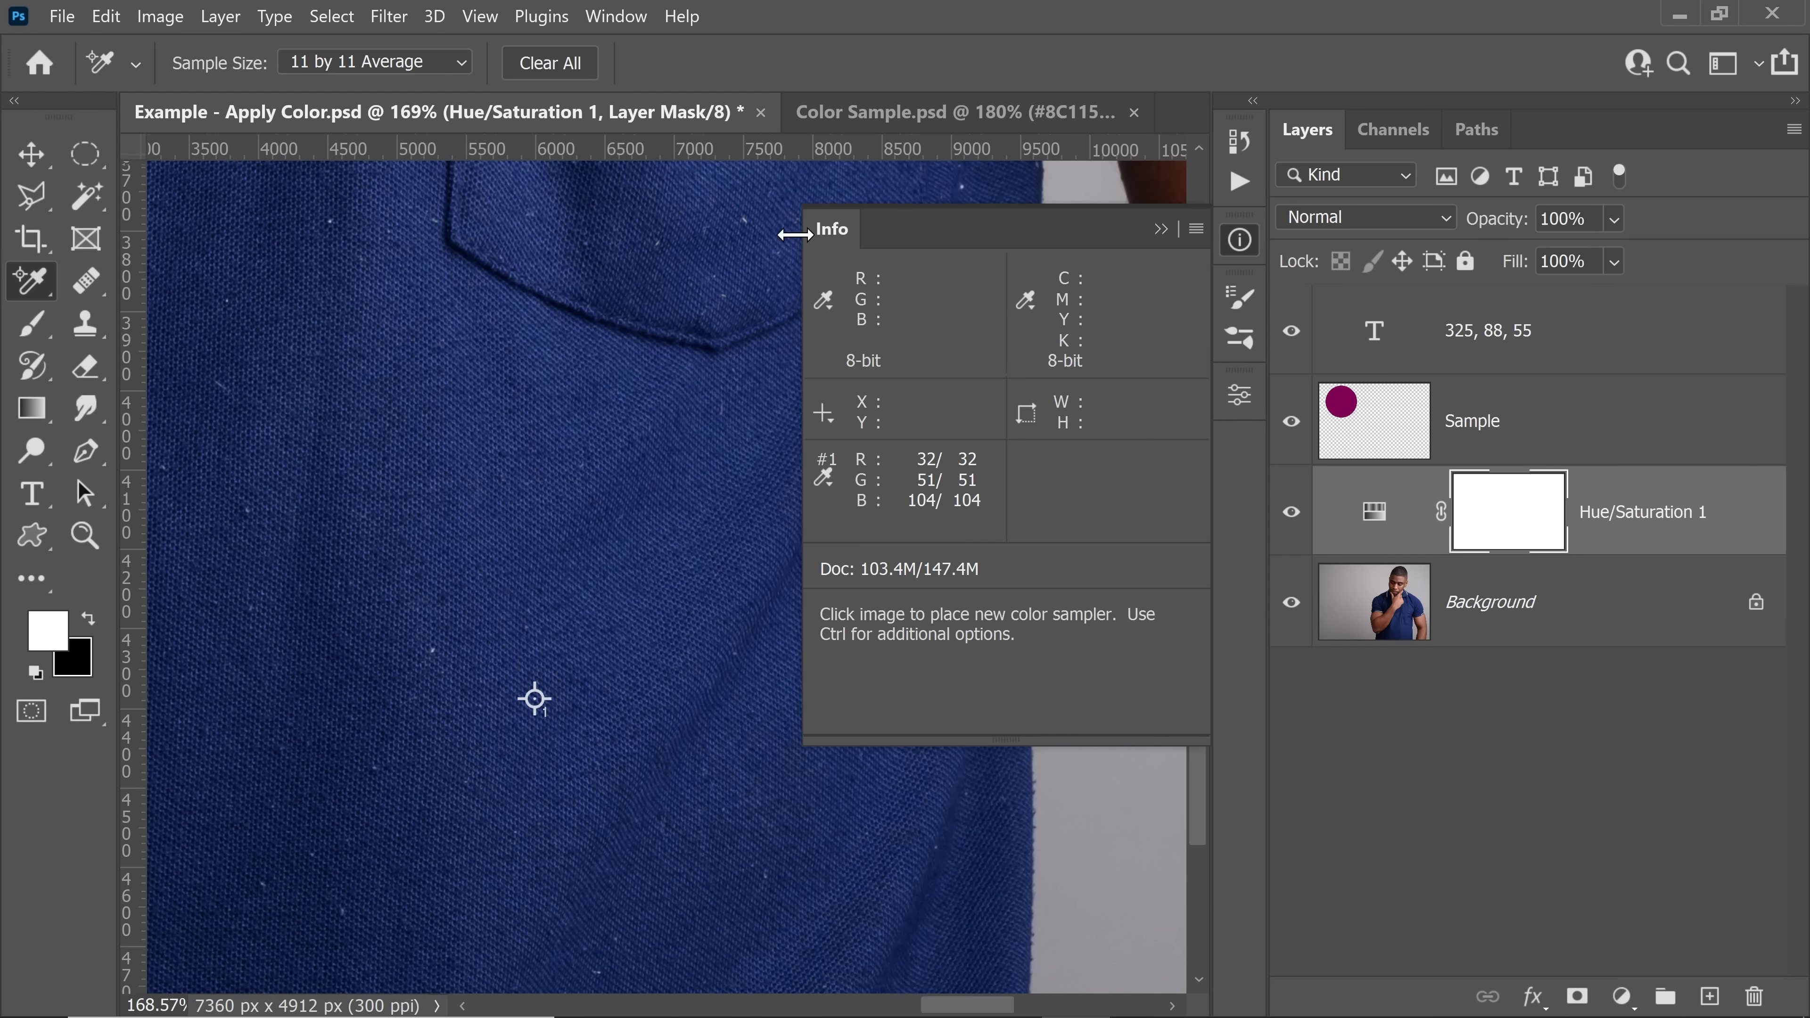
Float the Info panel and show the sampler in HSB, reading 224°, 69%, 41%.
{"action": "left_click_drag", "start_coordinate": [841, 250], "coordinate": [170, 194]}
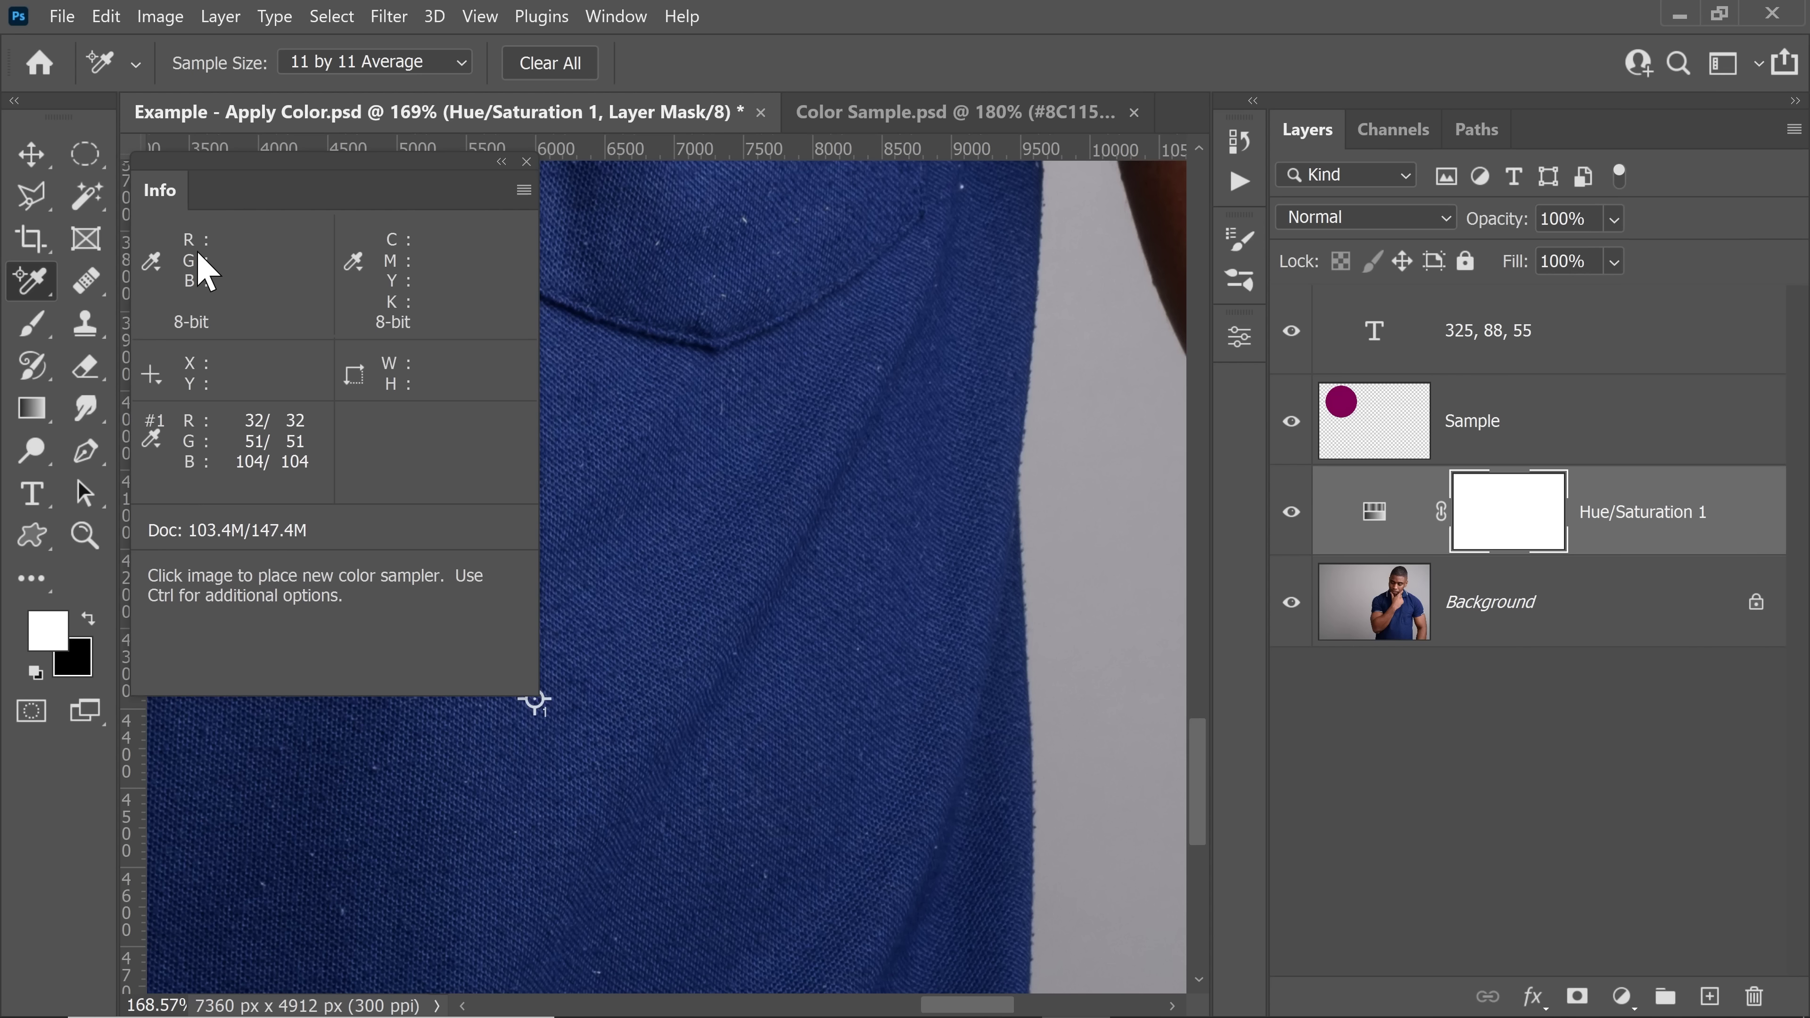
{"action": "left_click", "coordinate": [155, 443]}
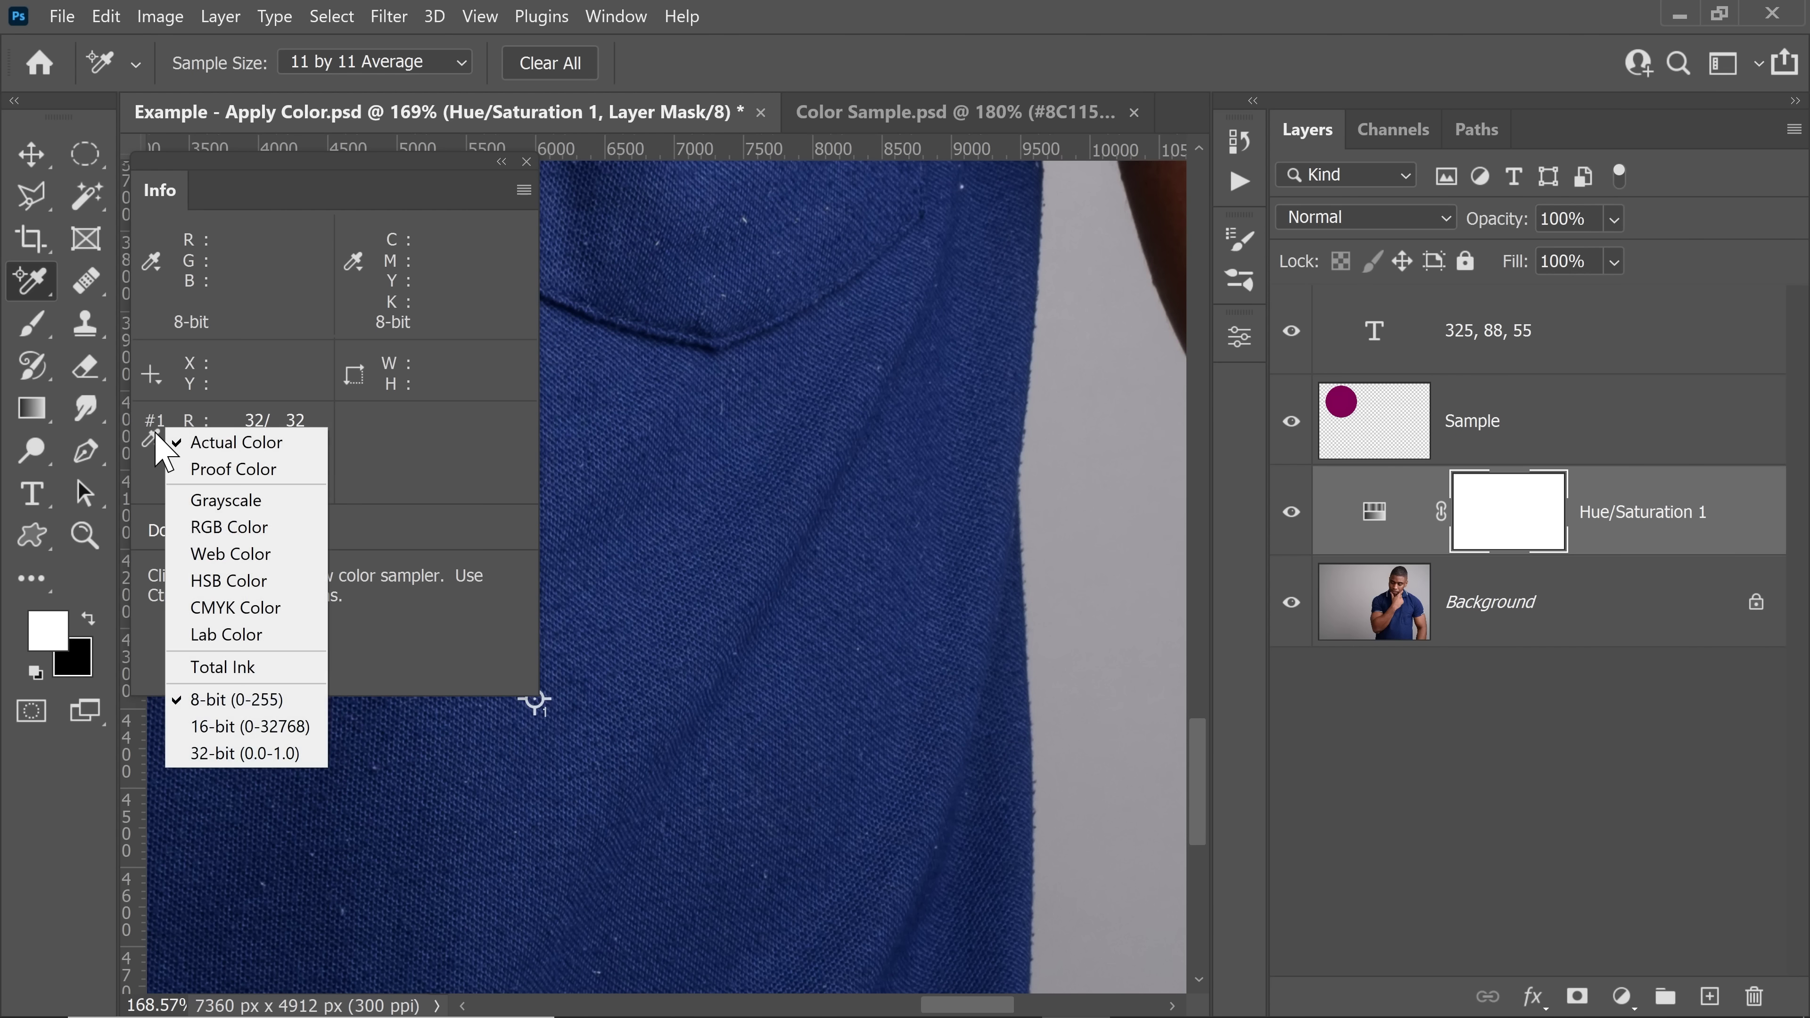
{"action": "left_click", "coordinate": [223, 581]}
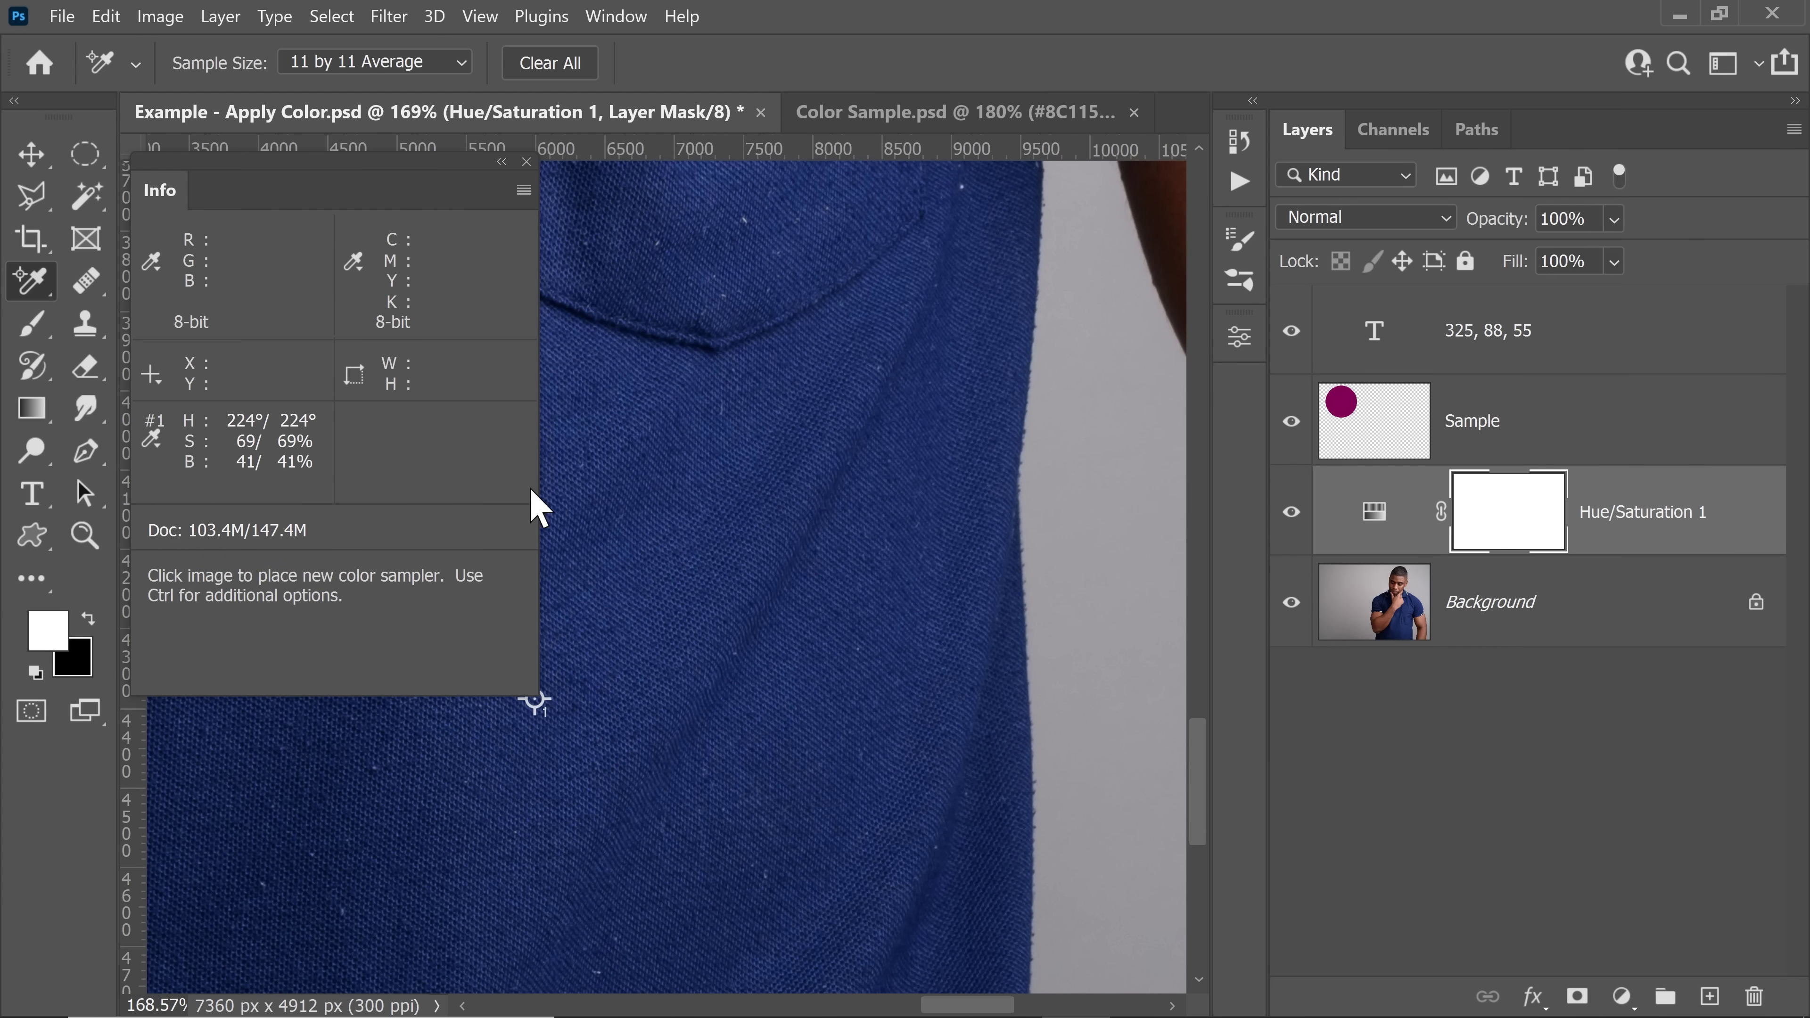
{"action": "scroll", "coordinate": [540, 508], "scroll_direction": "down", "scroll_amount": 5}
{"action": "left_click_drag", "start_coordinate": [570, 442], "coordinate": [829, 526]}
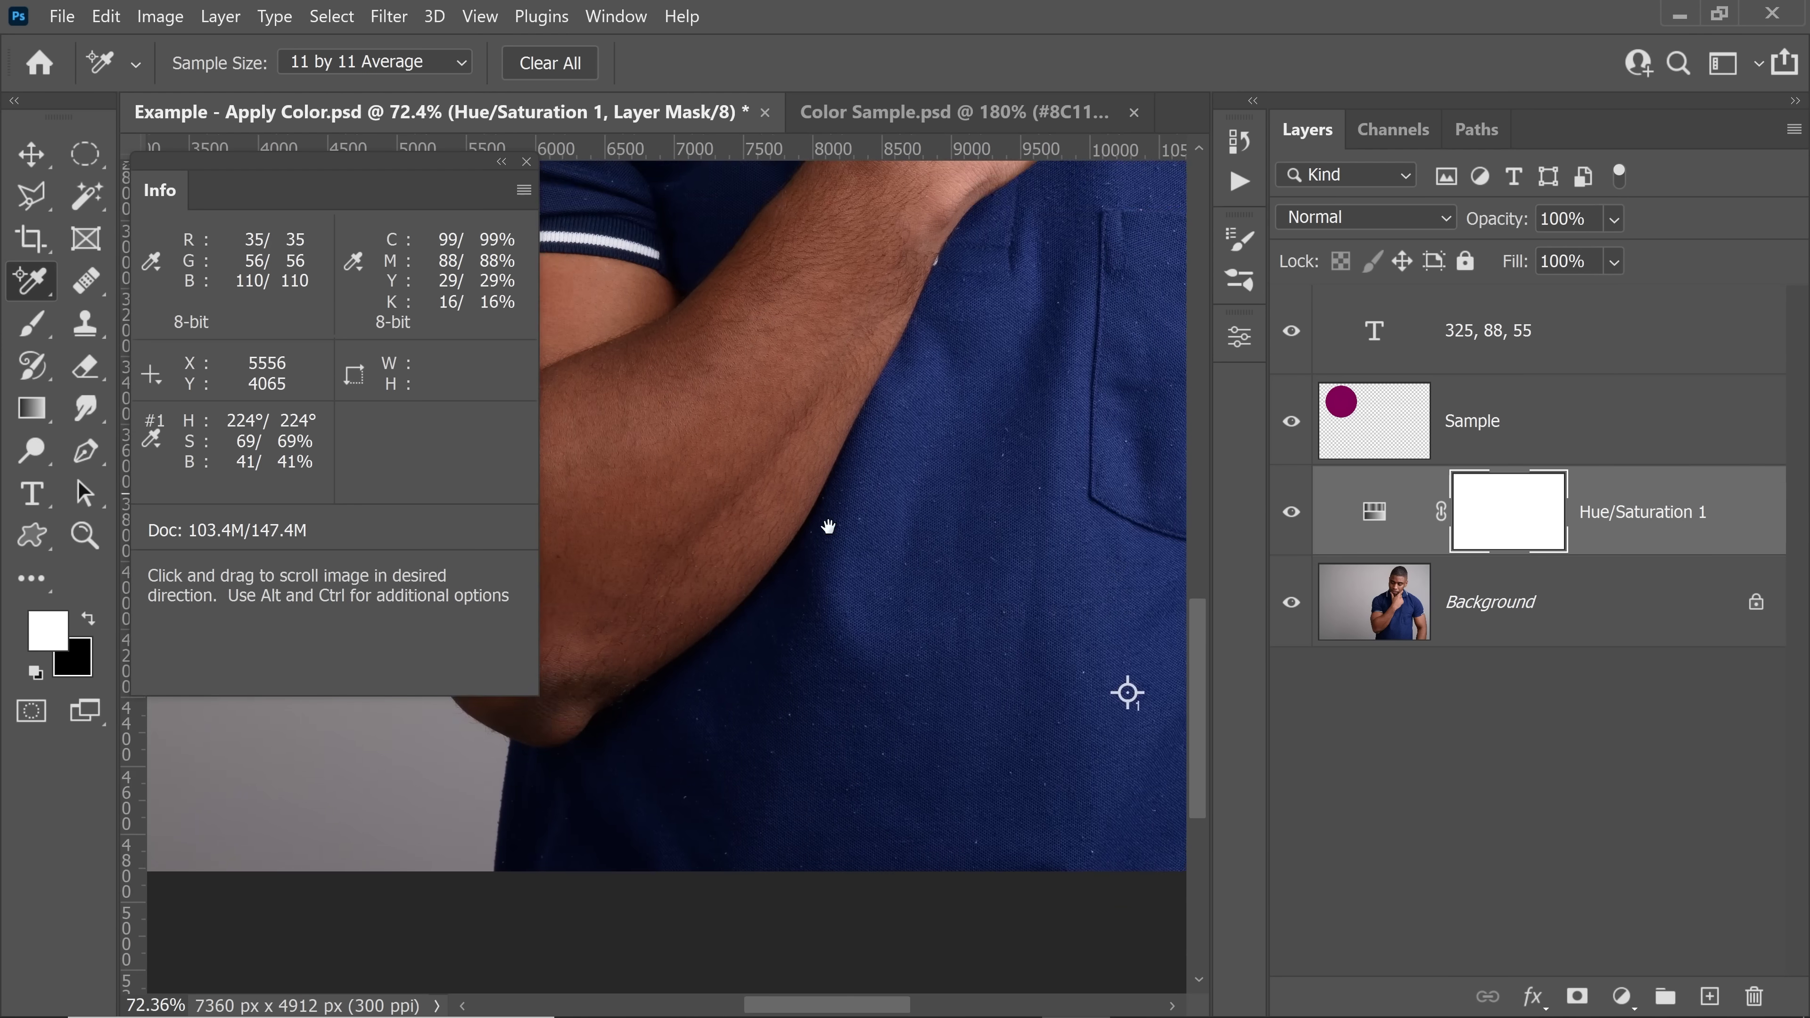
{"action": "scroll", "coordinate": [588, 291], "scroll_direction": "down", "scroll_amount": 4}
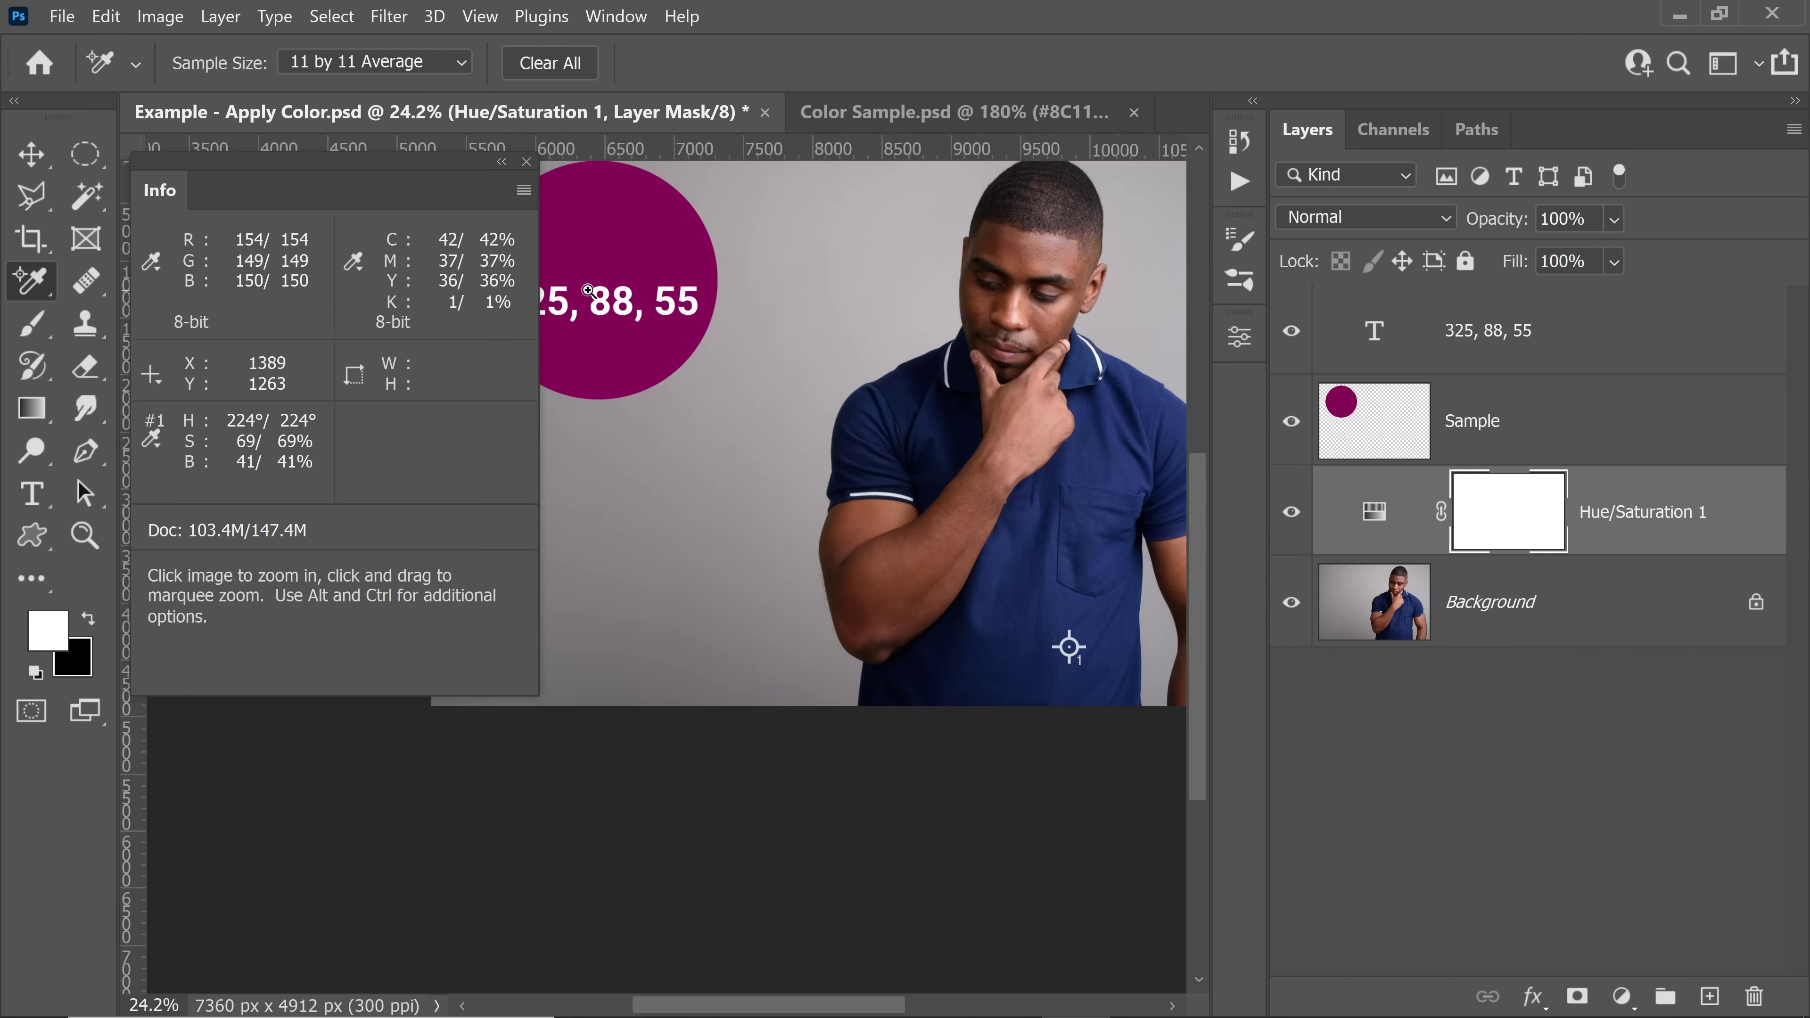
{"action": "scroll", "coordinate": [587, 291], "scroll_direction": "up", "scroll_amount": 3}
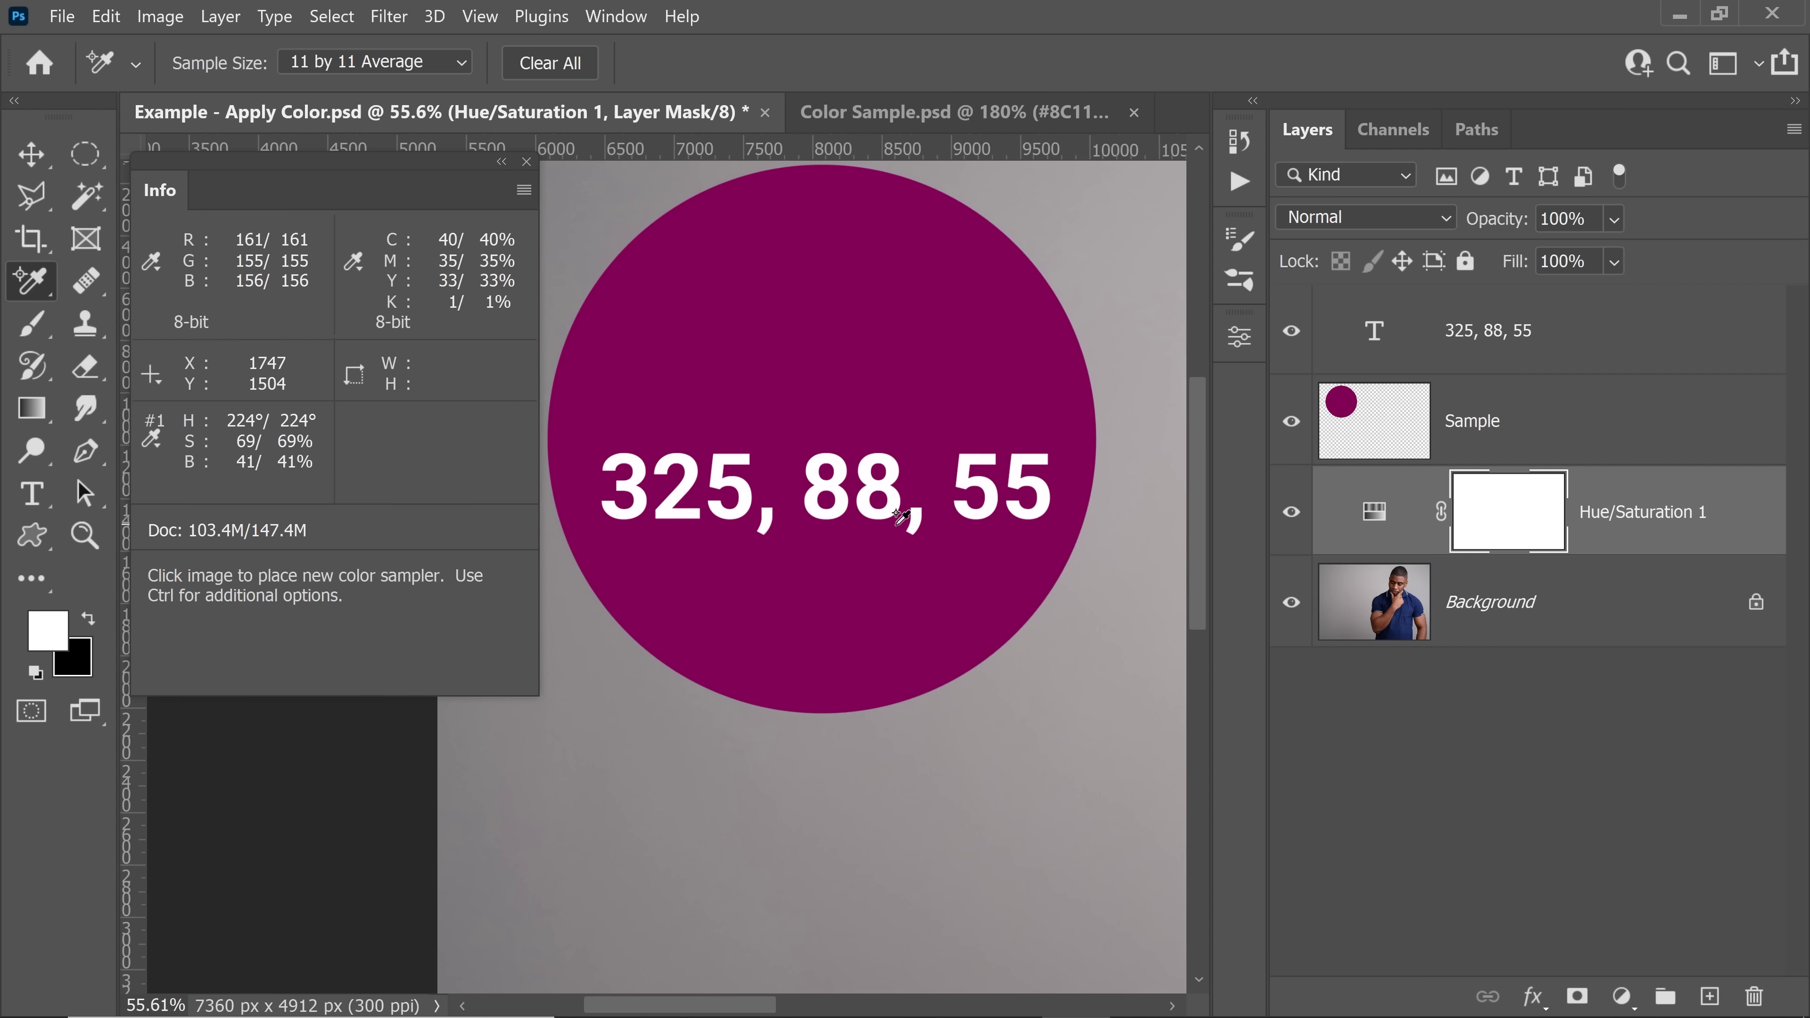
{"action": "scroll", "coordinate": [492, 521], "scroll_direction": "down", "scroll_amount": 5}
Open the Hue/Saturation 1 settings and select the Cyans 2 range.
{"action": "mouse_move", "coordinate": [153, 195]}
{"action": "left_mouse_down"}
{"action": "mouse_move", "coordinate": [172, 200]}
{"action": "mouse_move", "coordinate": [132, 218]}
{"action": "left_mouse_up"}
{"action": "scroll", "coordinate": [974, 592], "scroll_direction": "up", "scroll_amount": 3}
{"action": "left_click_drag", "start_coordinate": [975, 592], "coordinate": [1008, 596]}
{"action": "double_click", "coordinate": [1375, 513]}
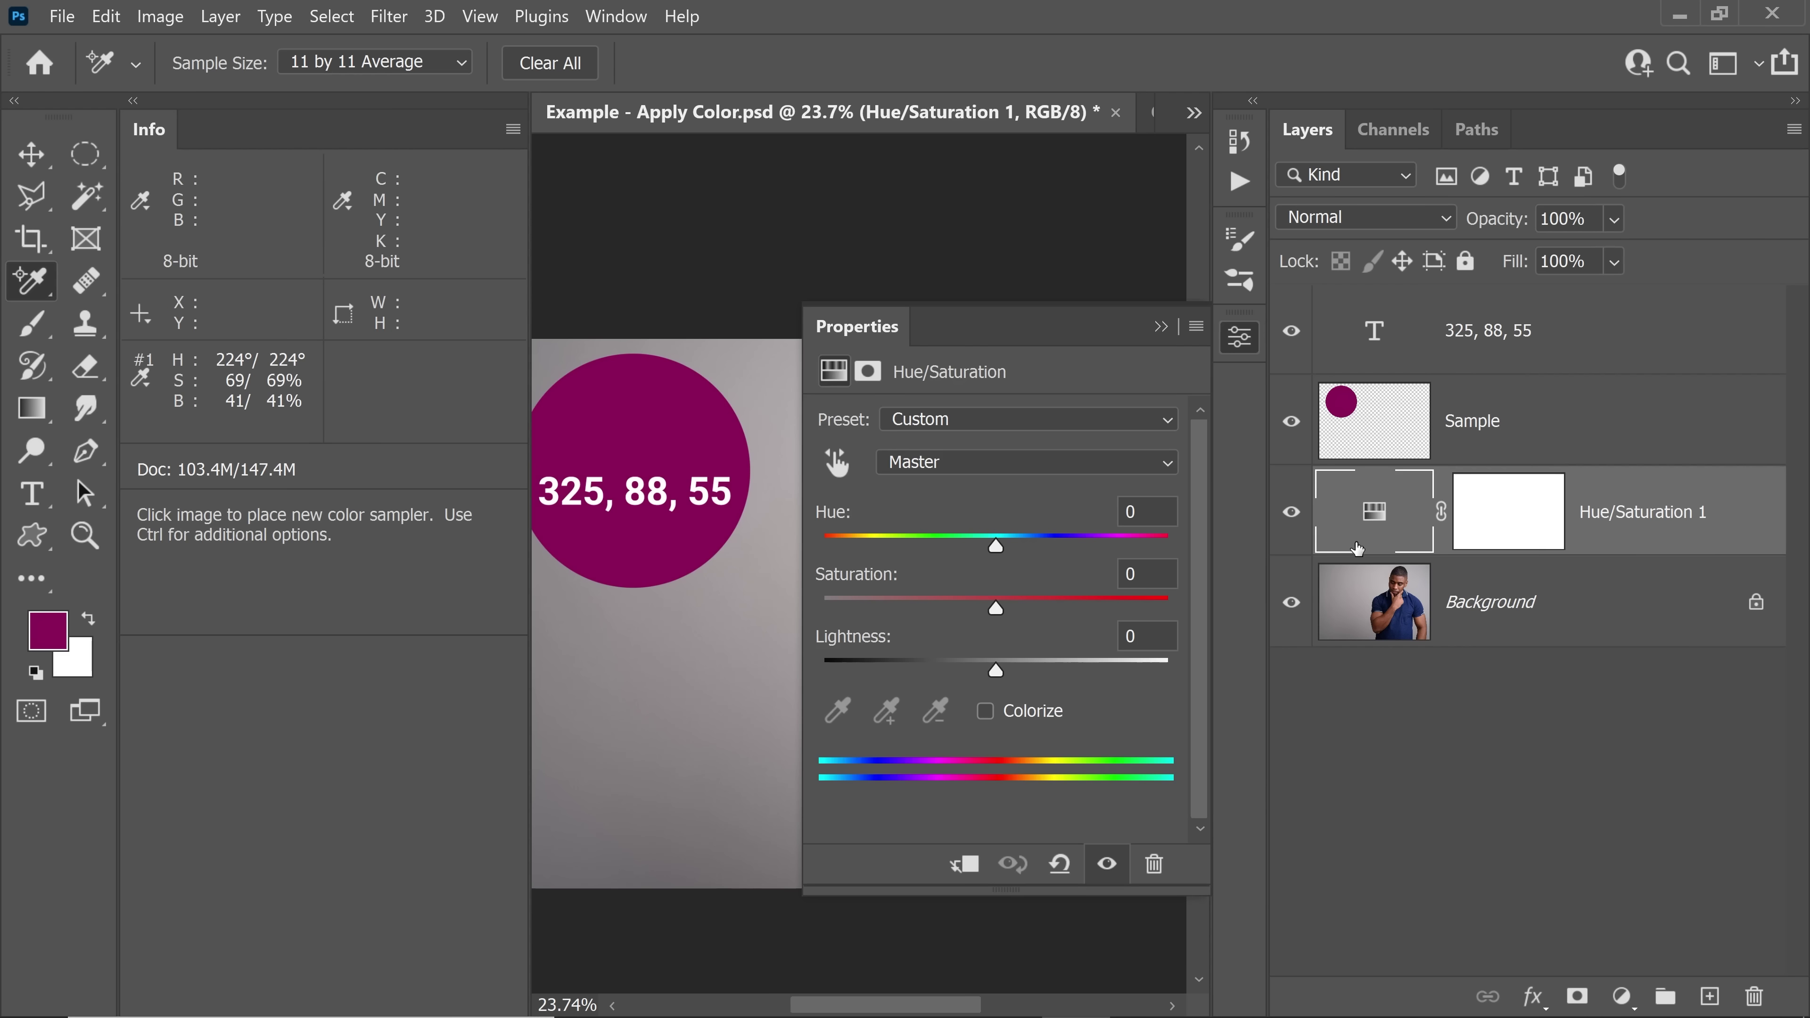
{"action": "left_click", "coordinate": [967, 470]}
{"action": "left_click", "coordinate": [933, 616]}
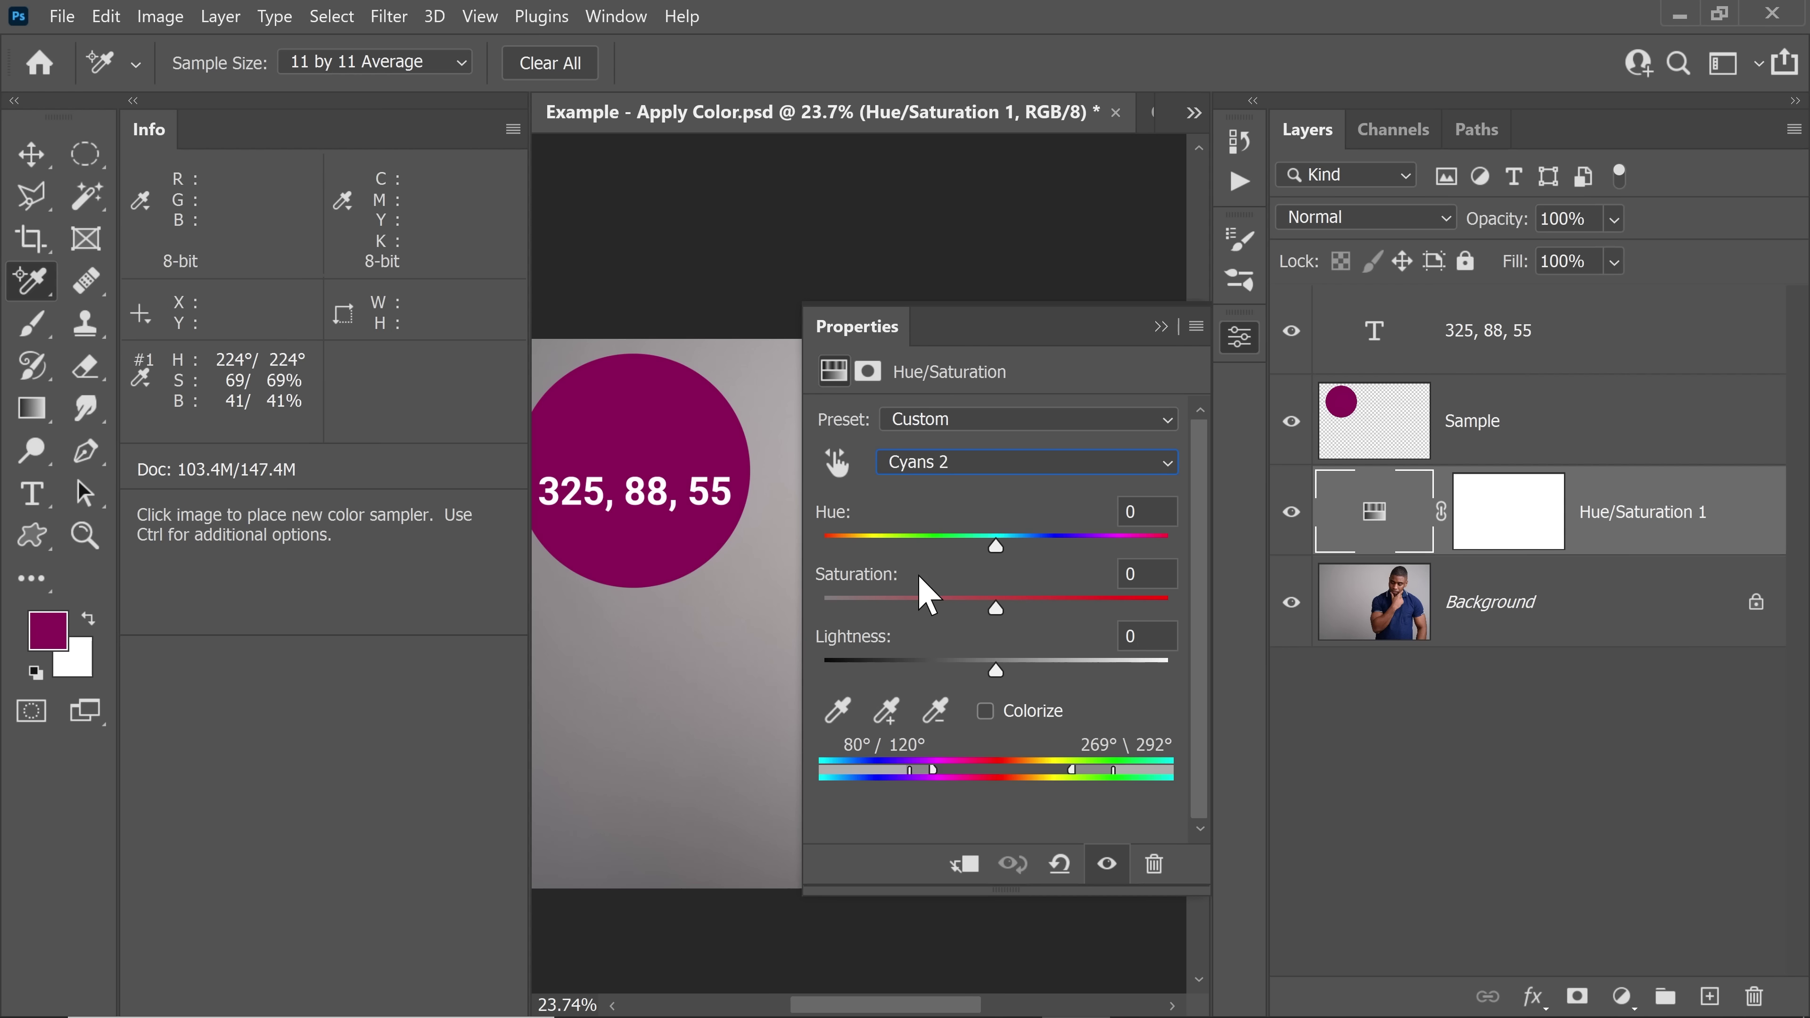
Set Hue to +101 so the shirt sampler's hue reads 325°.
{"action": "left_click", "coordinate": [998, 548]}
{"action": "left_click_drag", "start_coordinate": [999, 545], "coordinate": [1086, 516]}
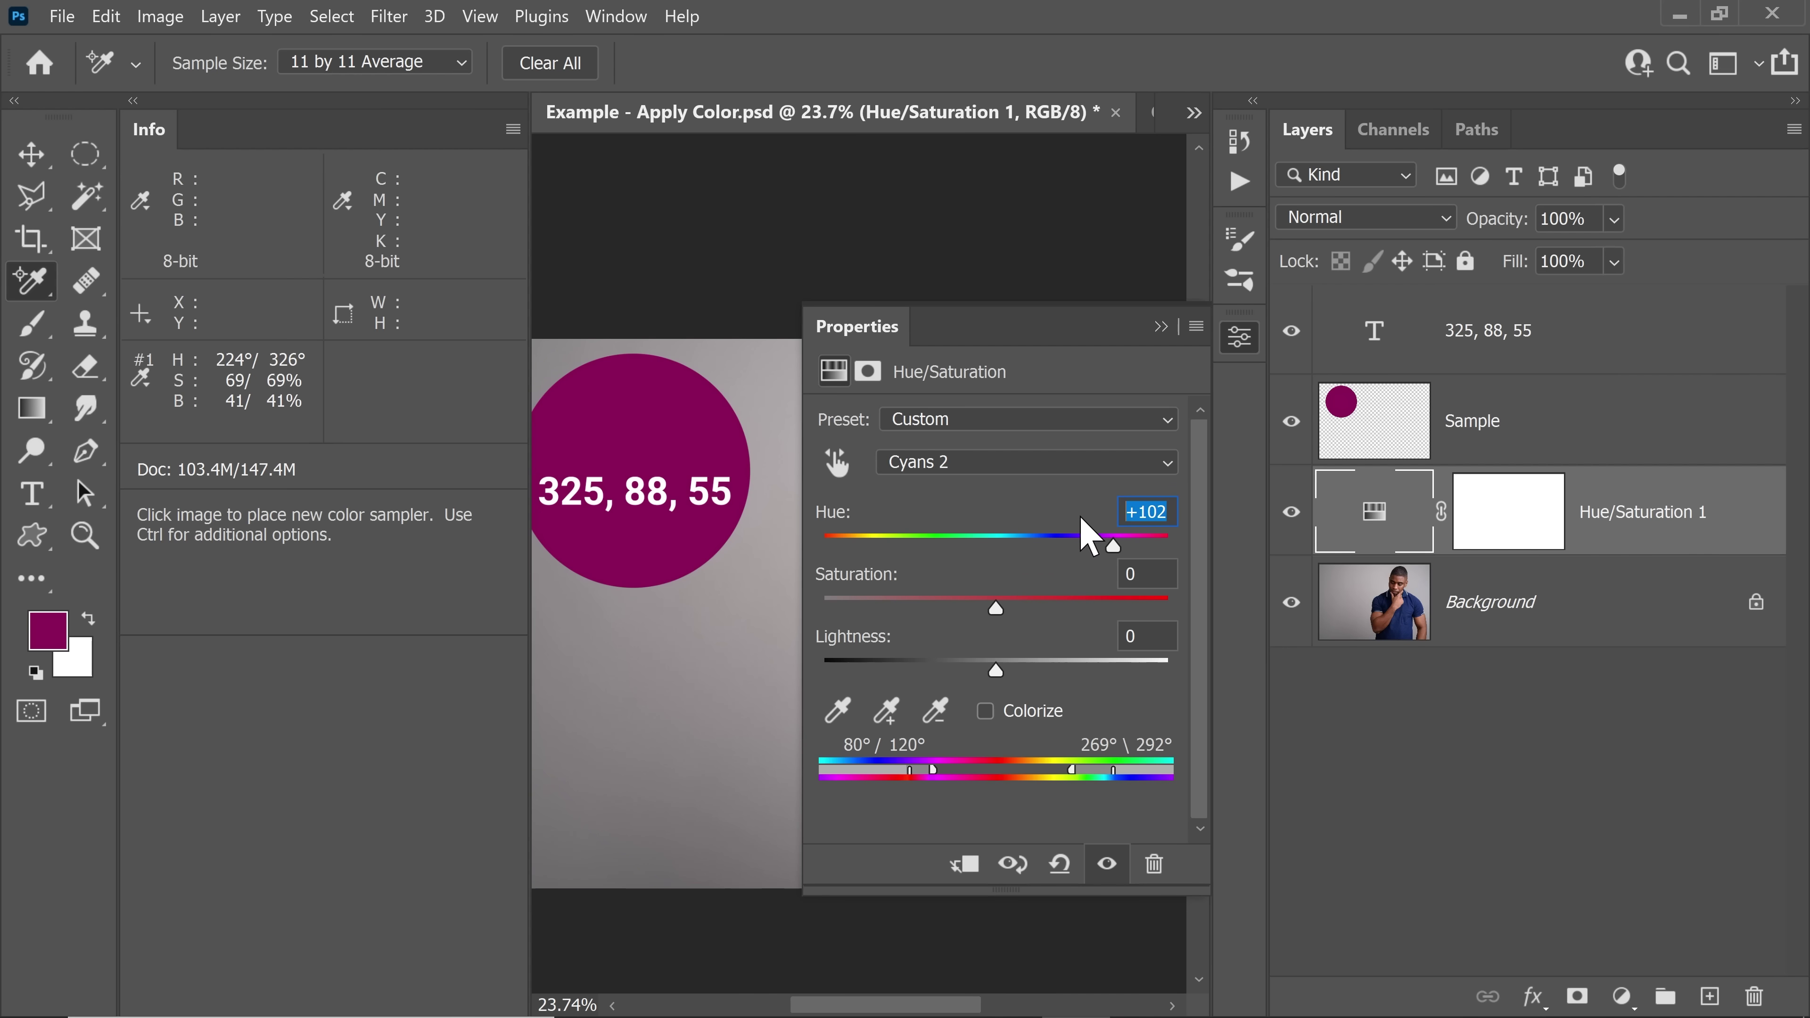
{"action": "type", "text": "101"}
{"action": "key", "text": "Return"}
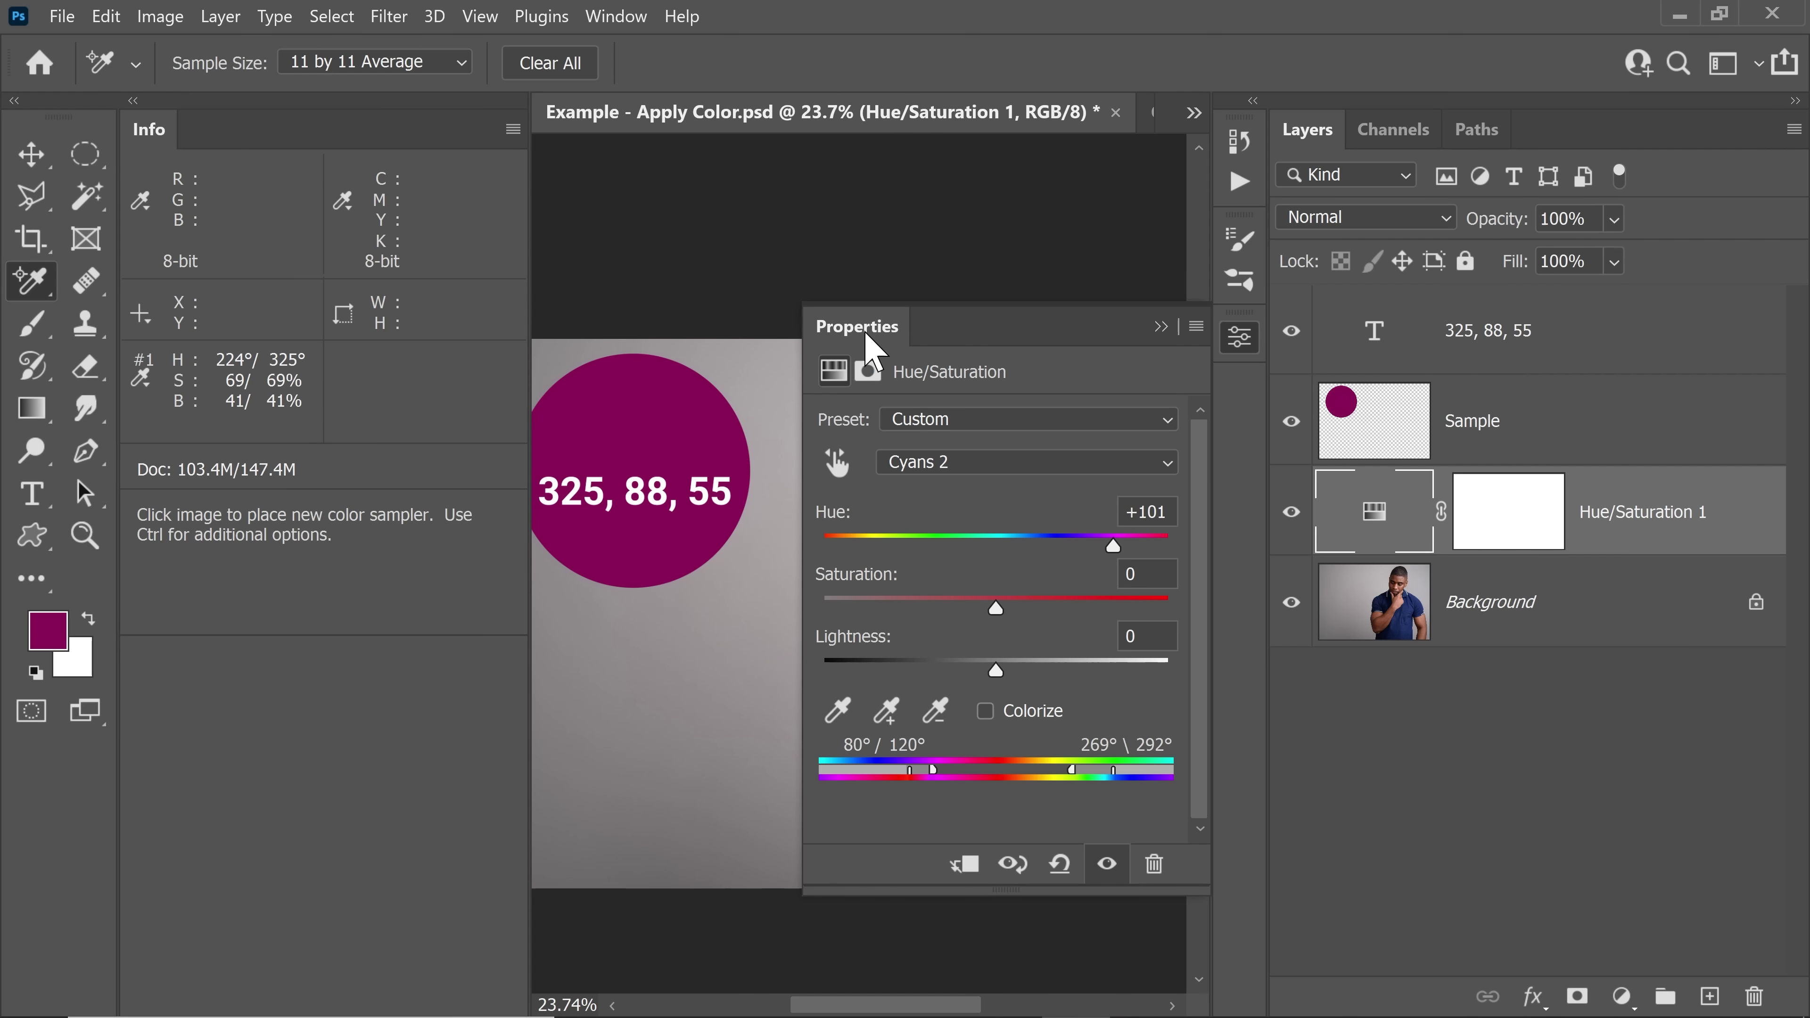
Dock the Properties panel above Layers in the right dock and enlarge it.
{"action": "left_click_drag", "start_coordinate": [862, 343], "coordinate": [1426, 121]}
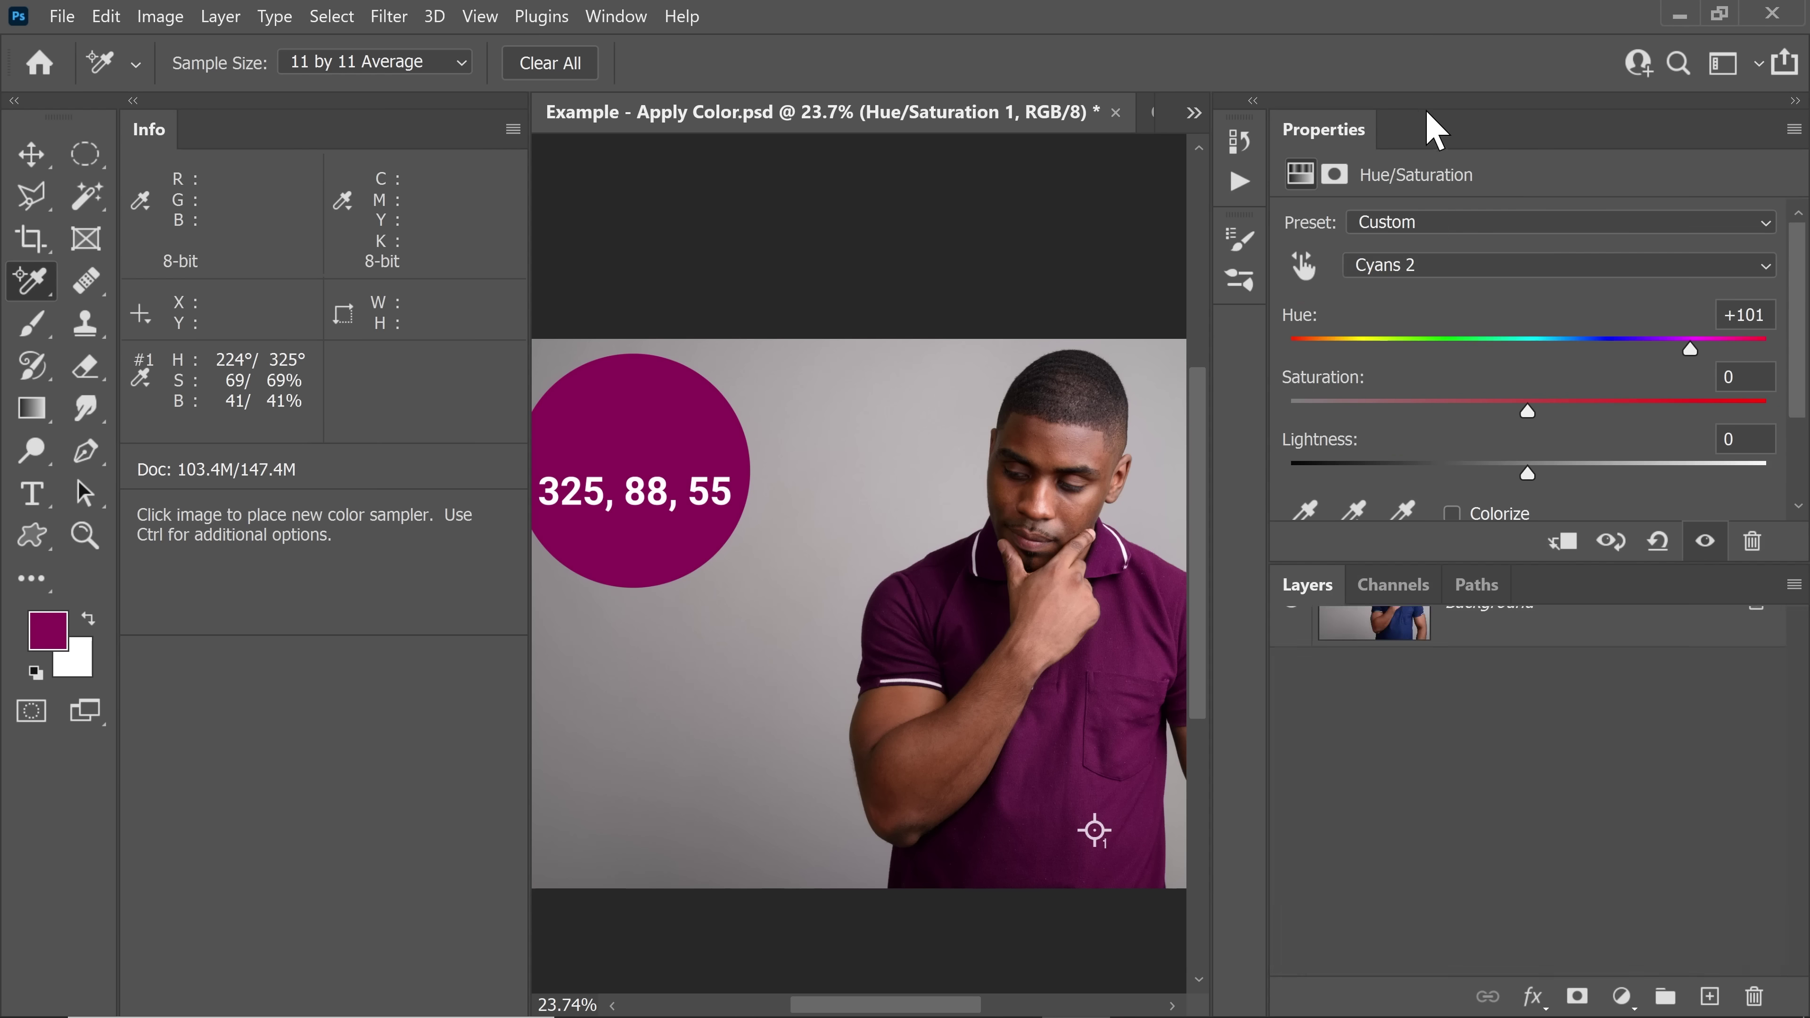
{"action": "left_click_drag", "start_coordinate": [1479, 564], "coordinate": [1484, 618]}
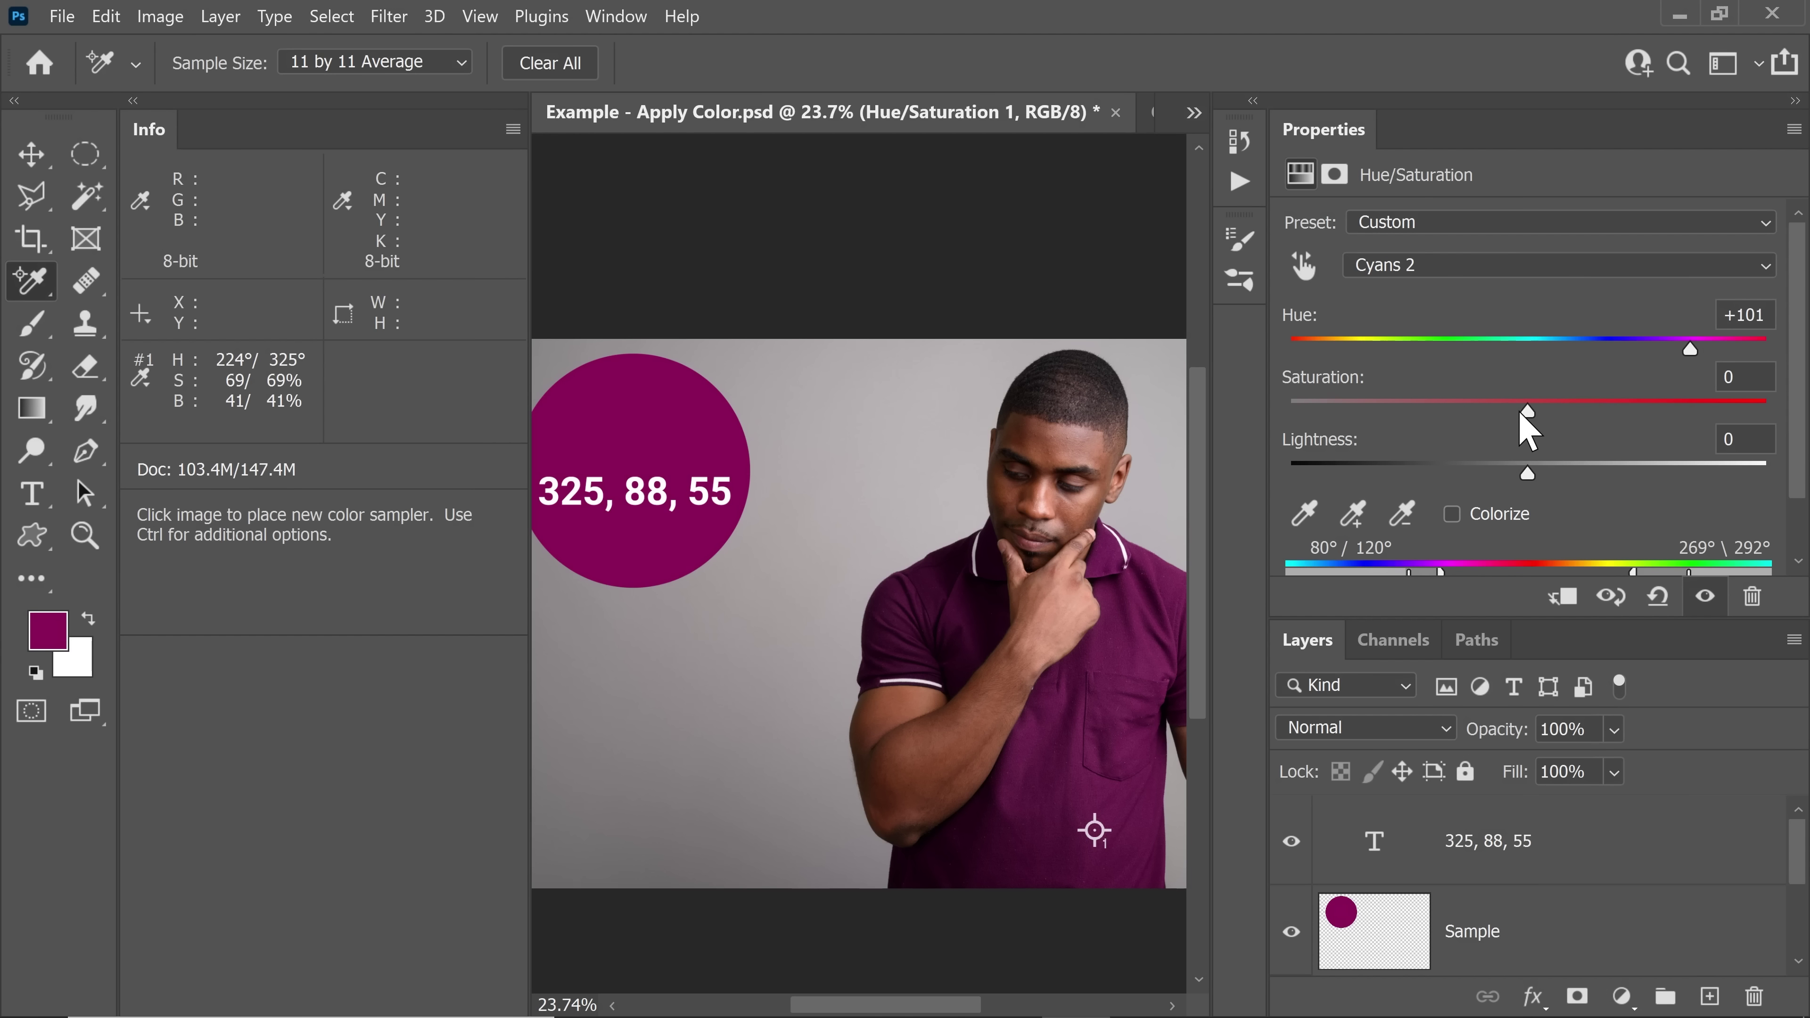
Roughly raise Saturation to about +55 and Lightness to about +24.
{"action": "left_click_drag", "start_coordinate": [1528, 414], "coordinate": [1604, 414]}
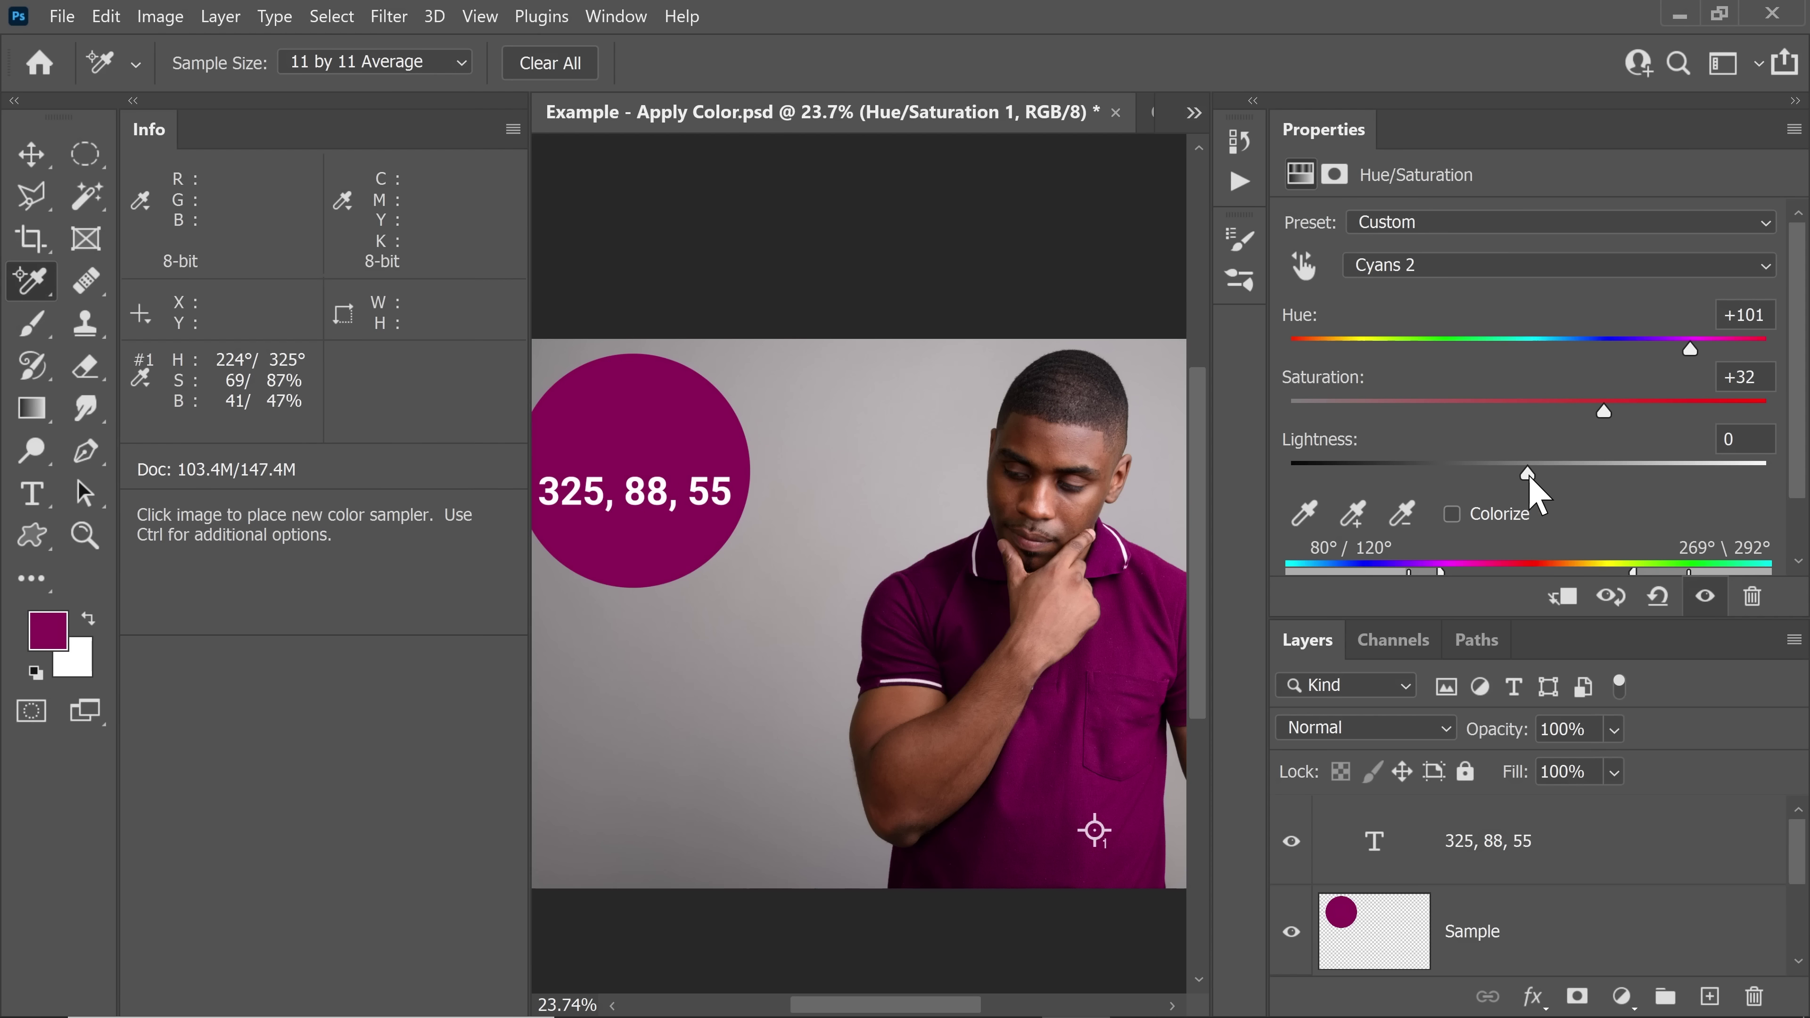
{"action": "left_click_drag", "start_coordinate": [1528, 476], "coordinate": [1562, 475]}
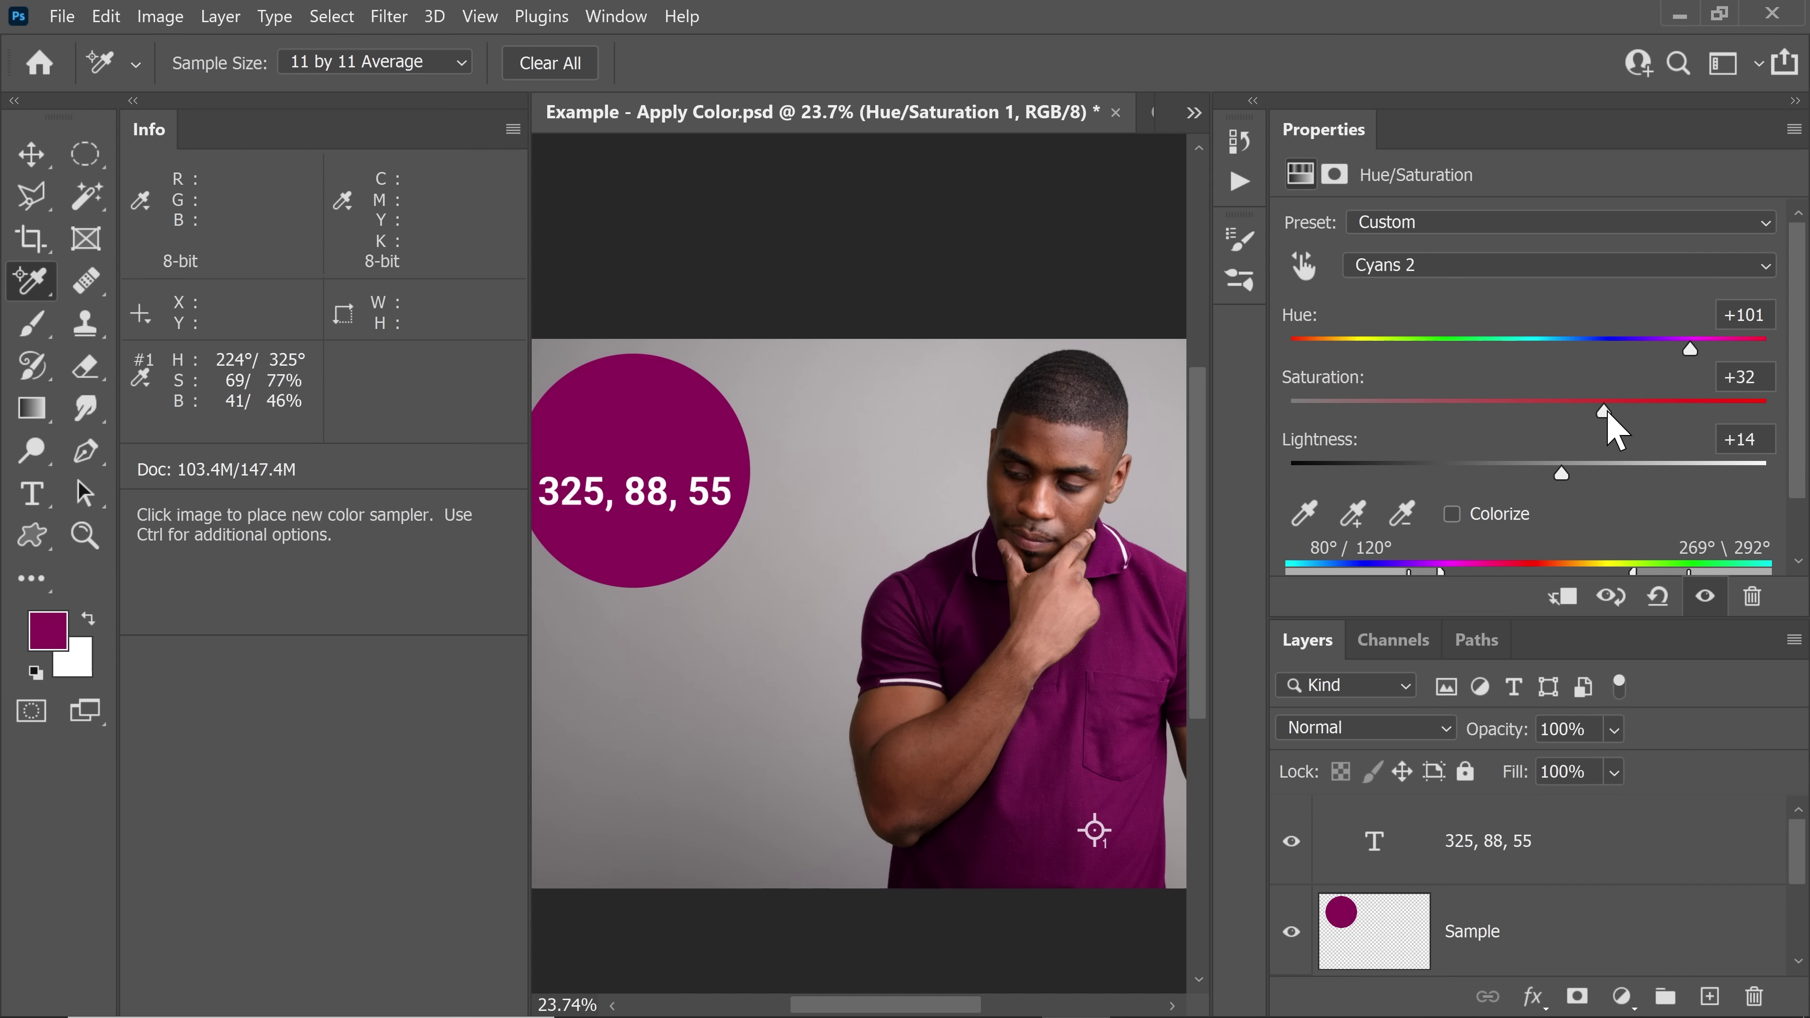
{"action": "left_click_drag", "start_coordinate": [1620, 414], "coordinate": [1625, 415]}
{"action": "left_click_drag", "start_coordinate": [1639, 414], "coordinate": [1659, 416]}
{"action": "left_click_drag", "start_coordinate": [1565, 478], "coordinate": [1575, 477]}
{"action": "left_click_drag", "start_coordinate": [1583, 474], "coordinate": [1586, 477]}
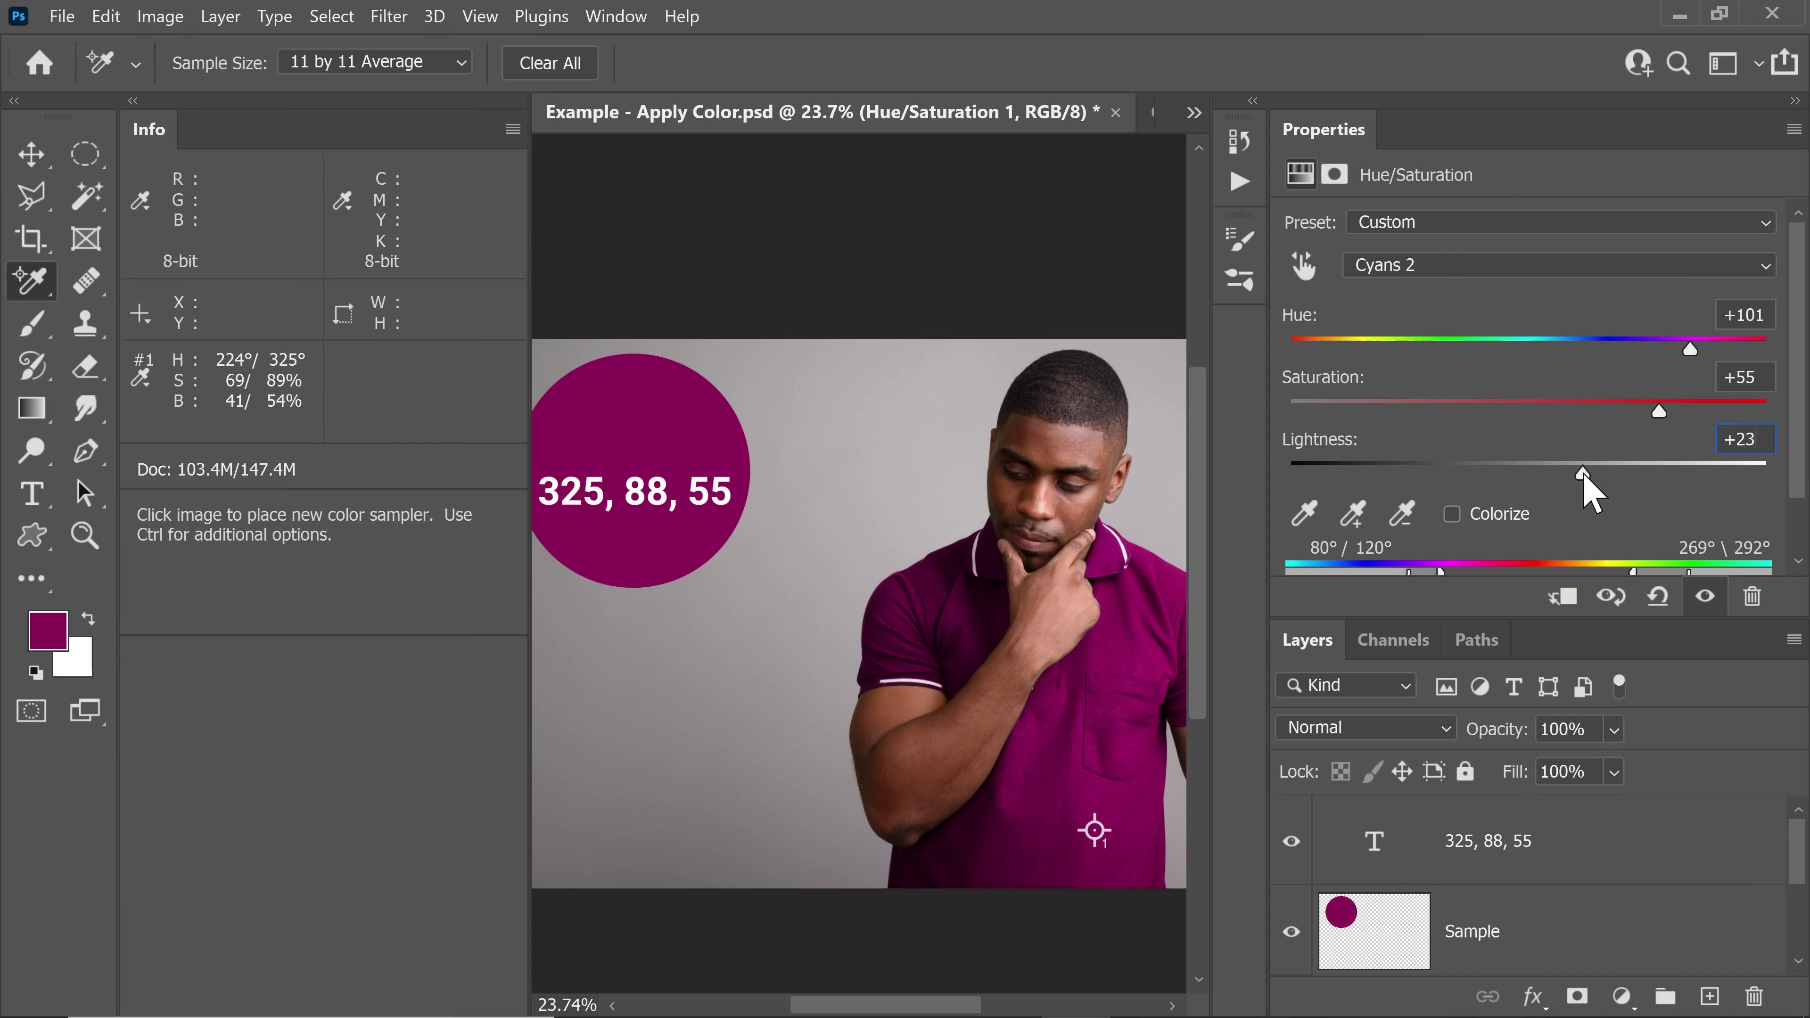
Fine-tune to Saturation +59 and Lightness +29 so the sampler reads 325°, 88%, 55%.
{"action": "left_click_drag", "start_coordinate": [1586, 475], "coordinate": [1589, 475]}
{"action": "left_click_drag", "start_coordinate": [1661, 412], "coordinate": [1669, 431]}
{"action": "left_click_drag", "start_coordinate": [1588, 473], "coordinate": [1592, 473]}
{"action": "left_click", "coordinate": [1594, 472]}
{"action": "left_click_drag", "start_coordinate": [1667, 413], "coordinate": [1669, 416]}
{"action": "left_click_drag", "start_coordinate": [1595, 471], "coordinate": [1597, 473]}
Toggle Hue/Saturation 1 visibility to compare the magenta shirt with the original blue.
{"action": "scroll", "coordinate": [1801, 863], "scroll_direction": "down", "scroll_amount": 2}
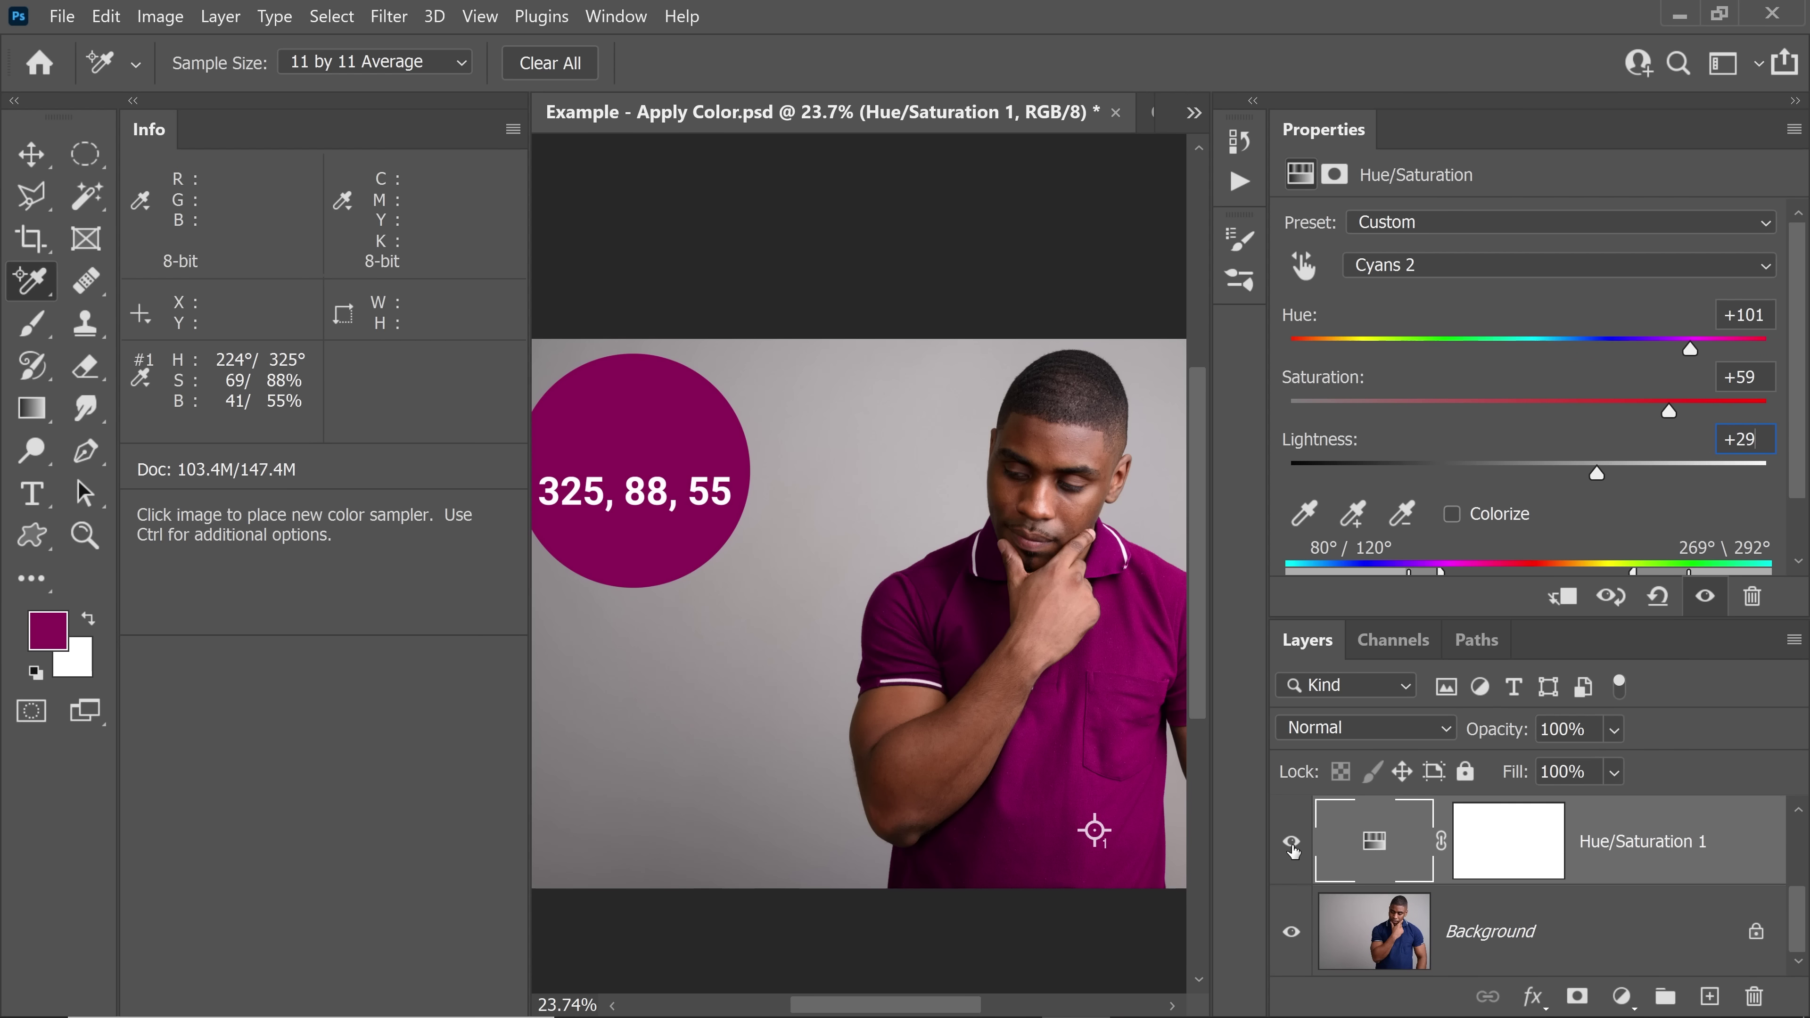
{"action": "left_click", "coordinate": [1292, 843]}
{"action": "left_click", "coordinate": [1292, 844]}
Alt-click to delete the shirt's colour sampler, then compare original and recoloured shirt again.
{"action": "right_click", "coordinate": [32, 283]}
{"action": "left_click", "coordinate": [142, 342]}
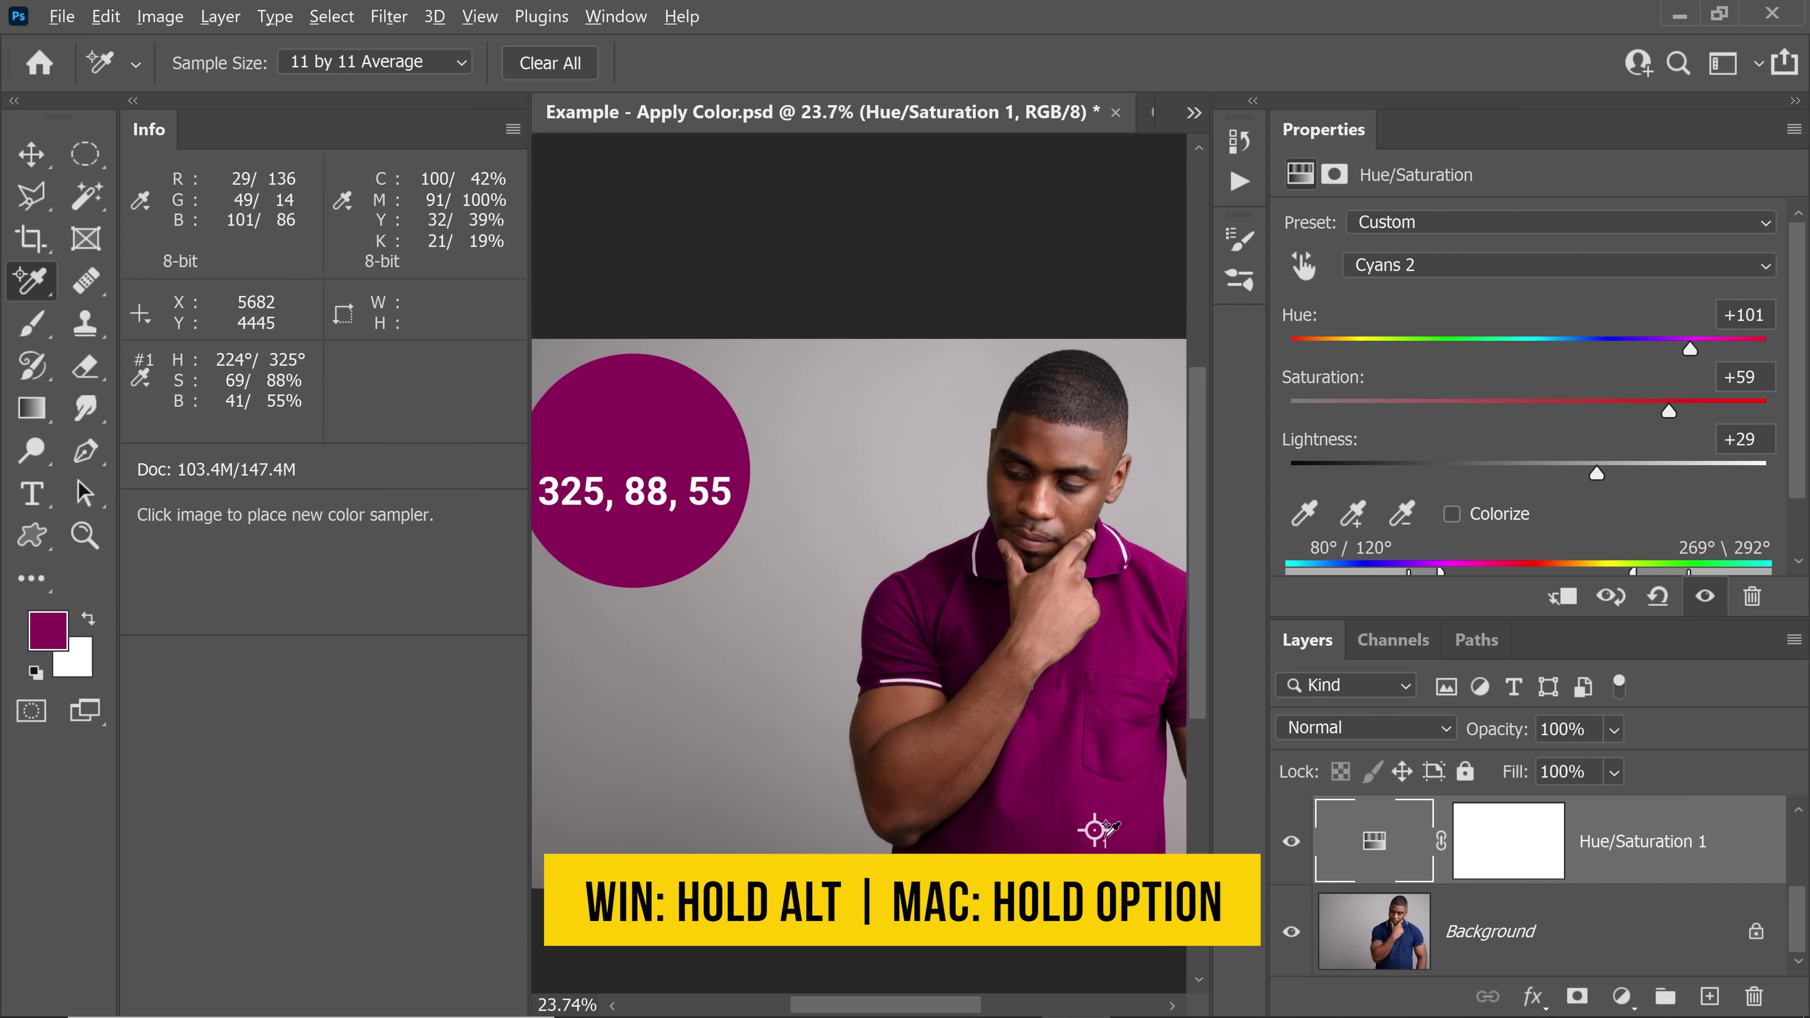
{"action": "key", "text": "alt"}
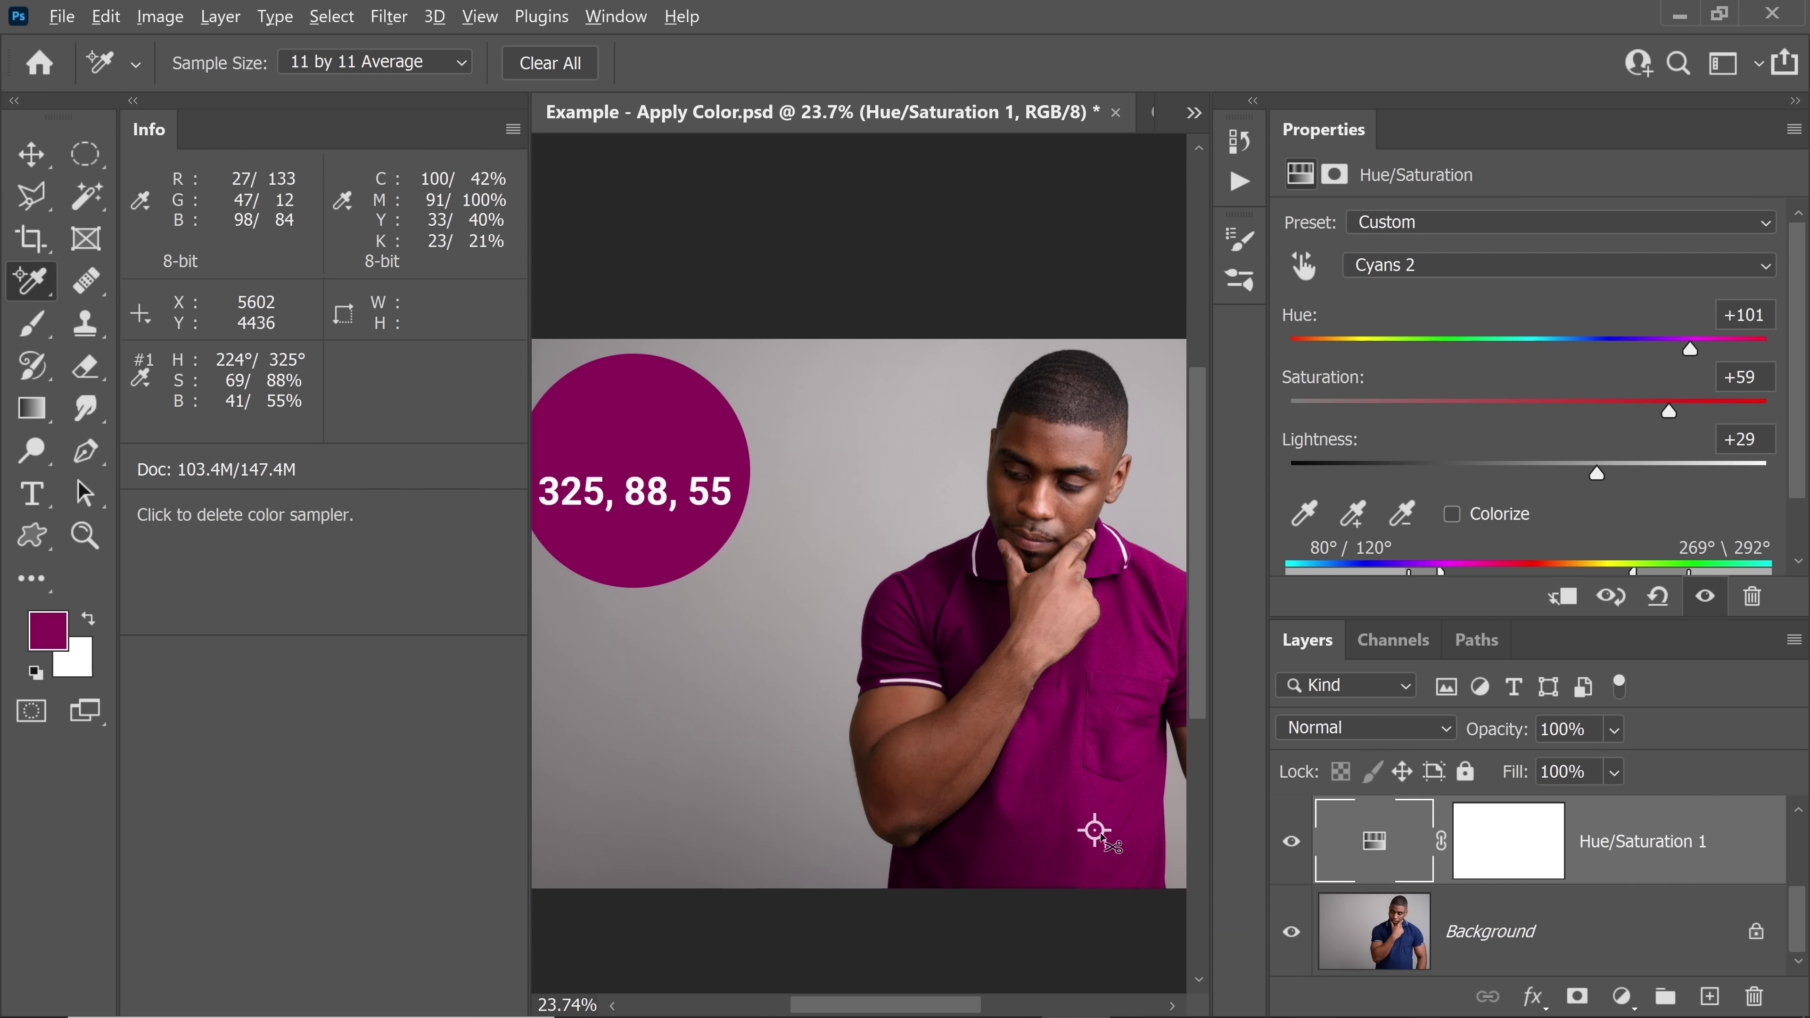
{"action": "left_click", "coordinate": [1095, 832], "text": "alt"}
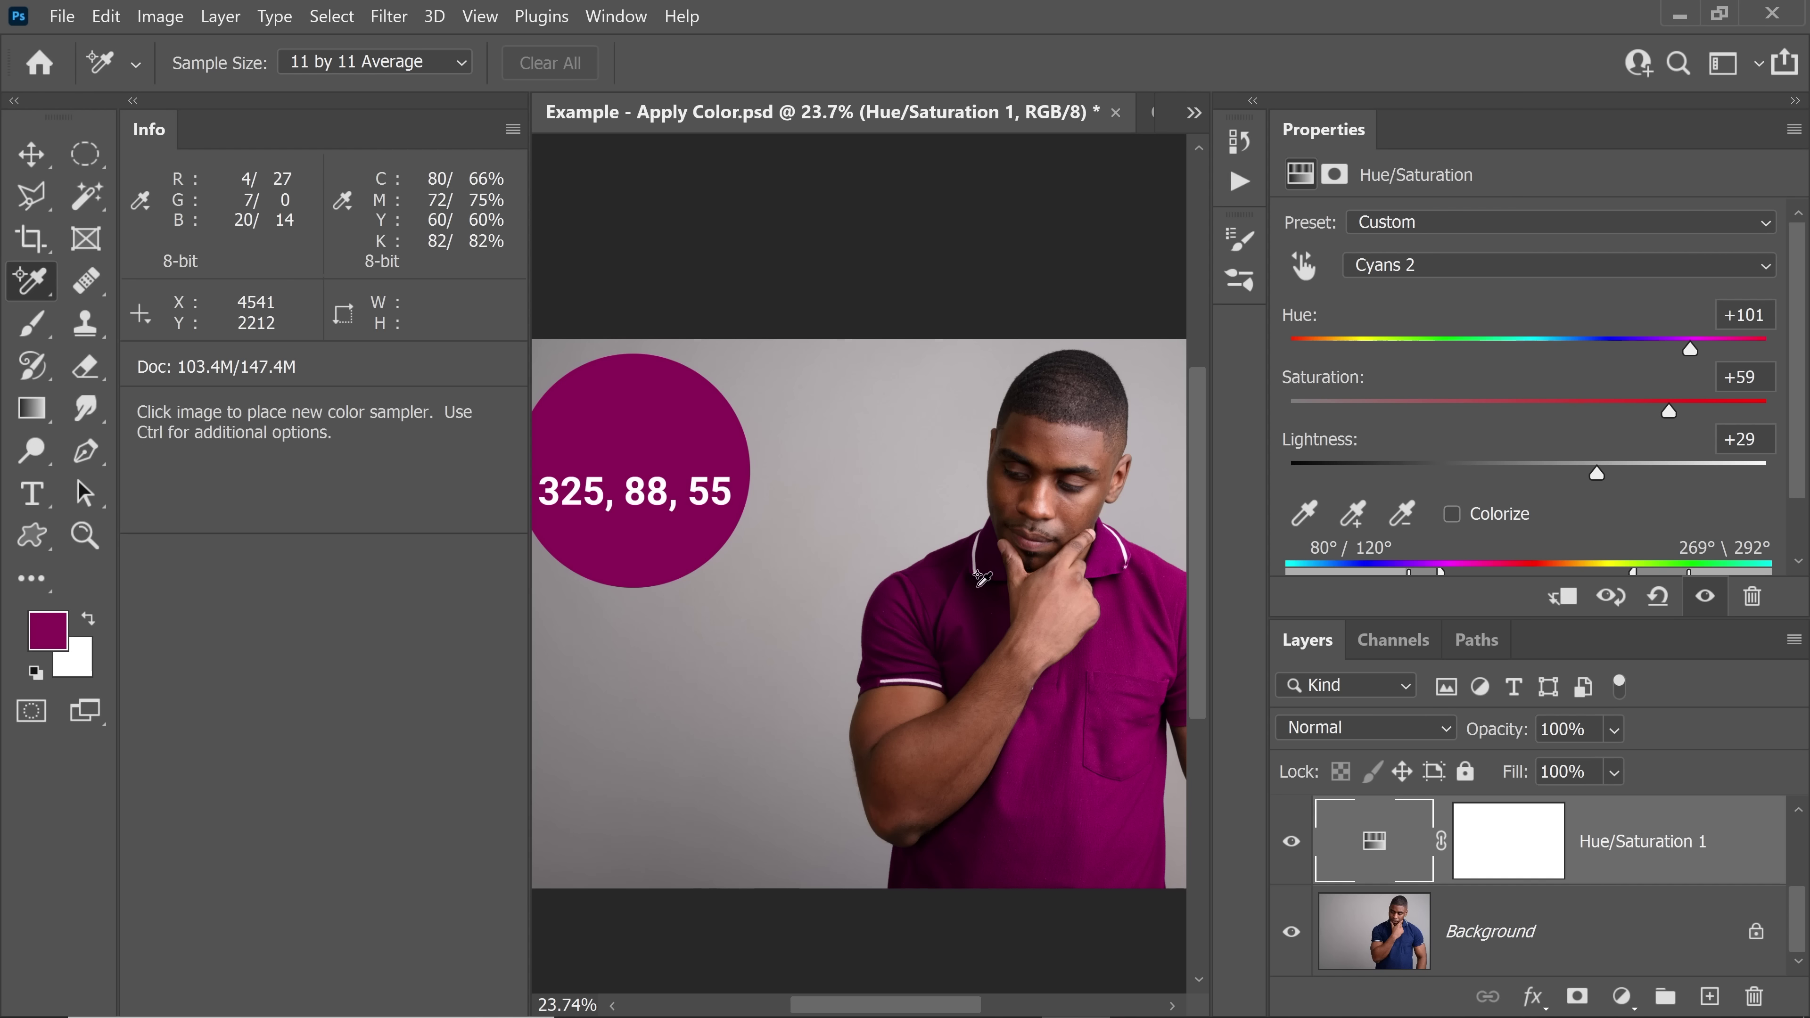
{"action": "left_click", "coordinate": [1291, 842]}
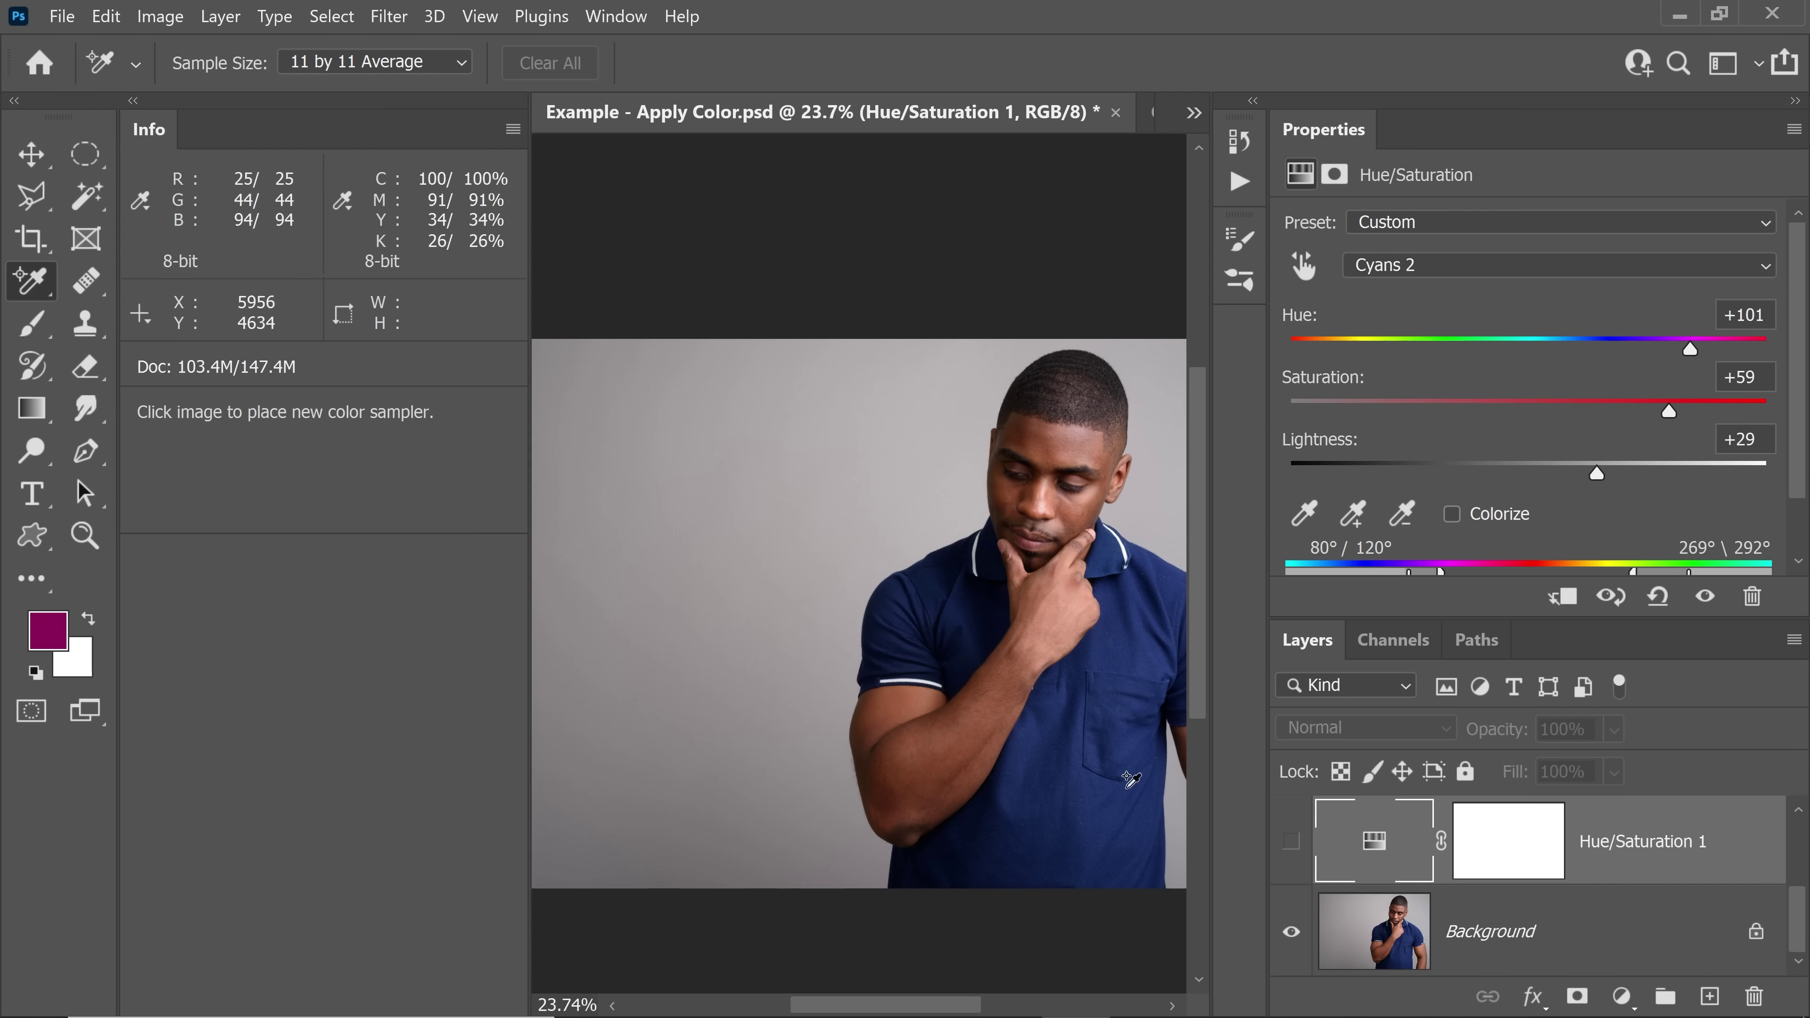
{"action": "left_click", "coordinate": [1290, 934], "text": "alt"}
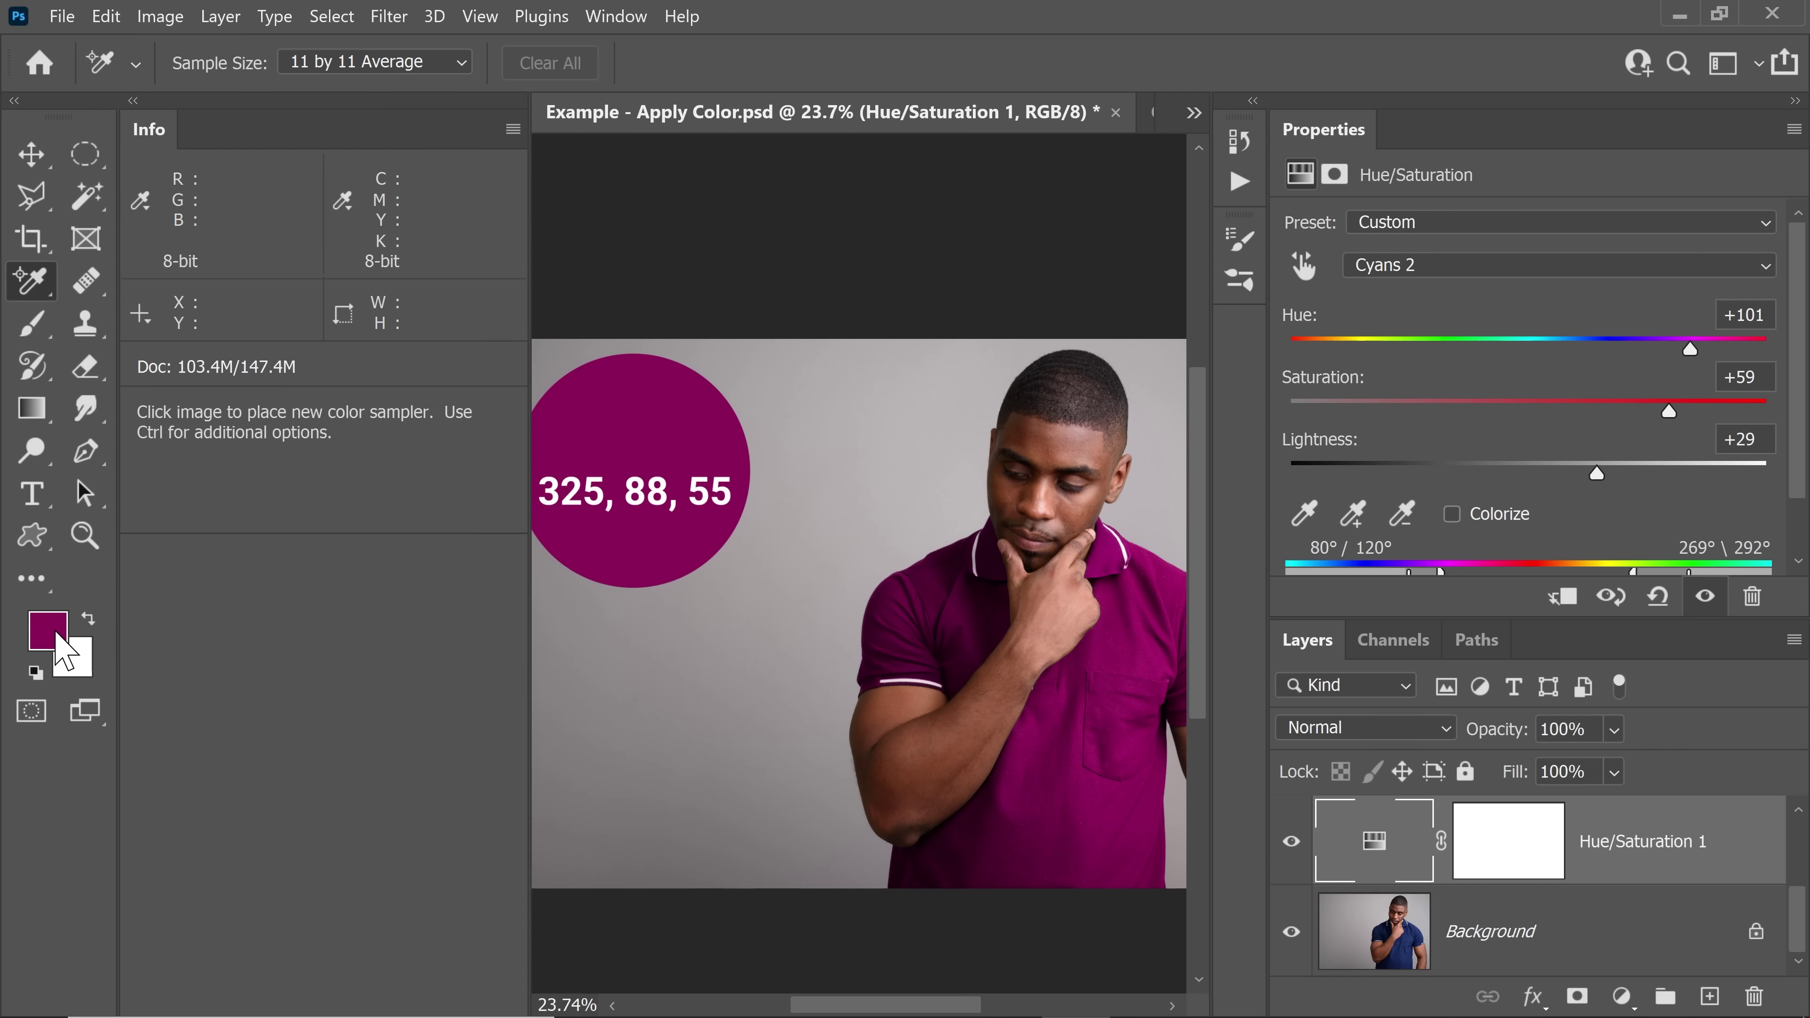
Change the foreground colour to #f052ae shifted toward red.
{"action": "left_click", "coordinate": [68, 653]}
{"action": "type", "text": "f052ae"}
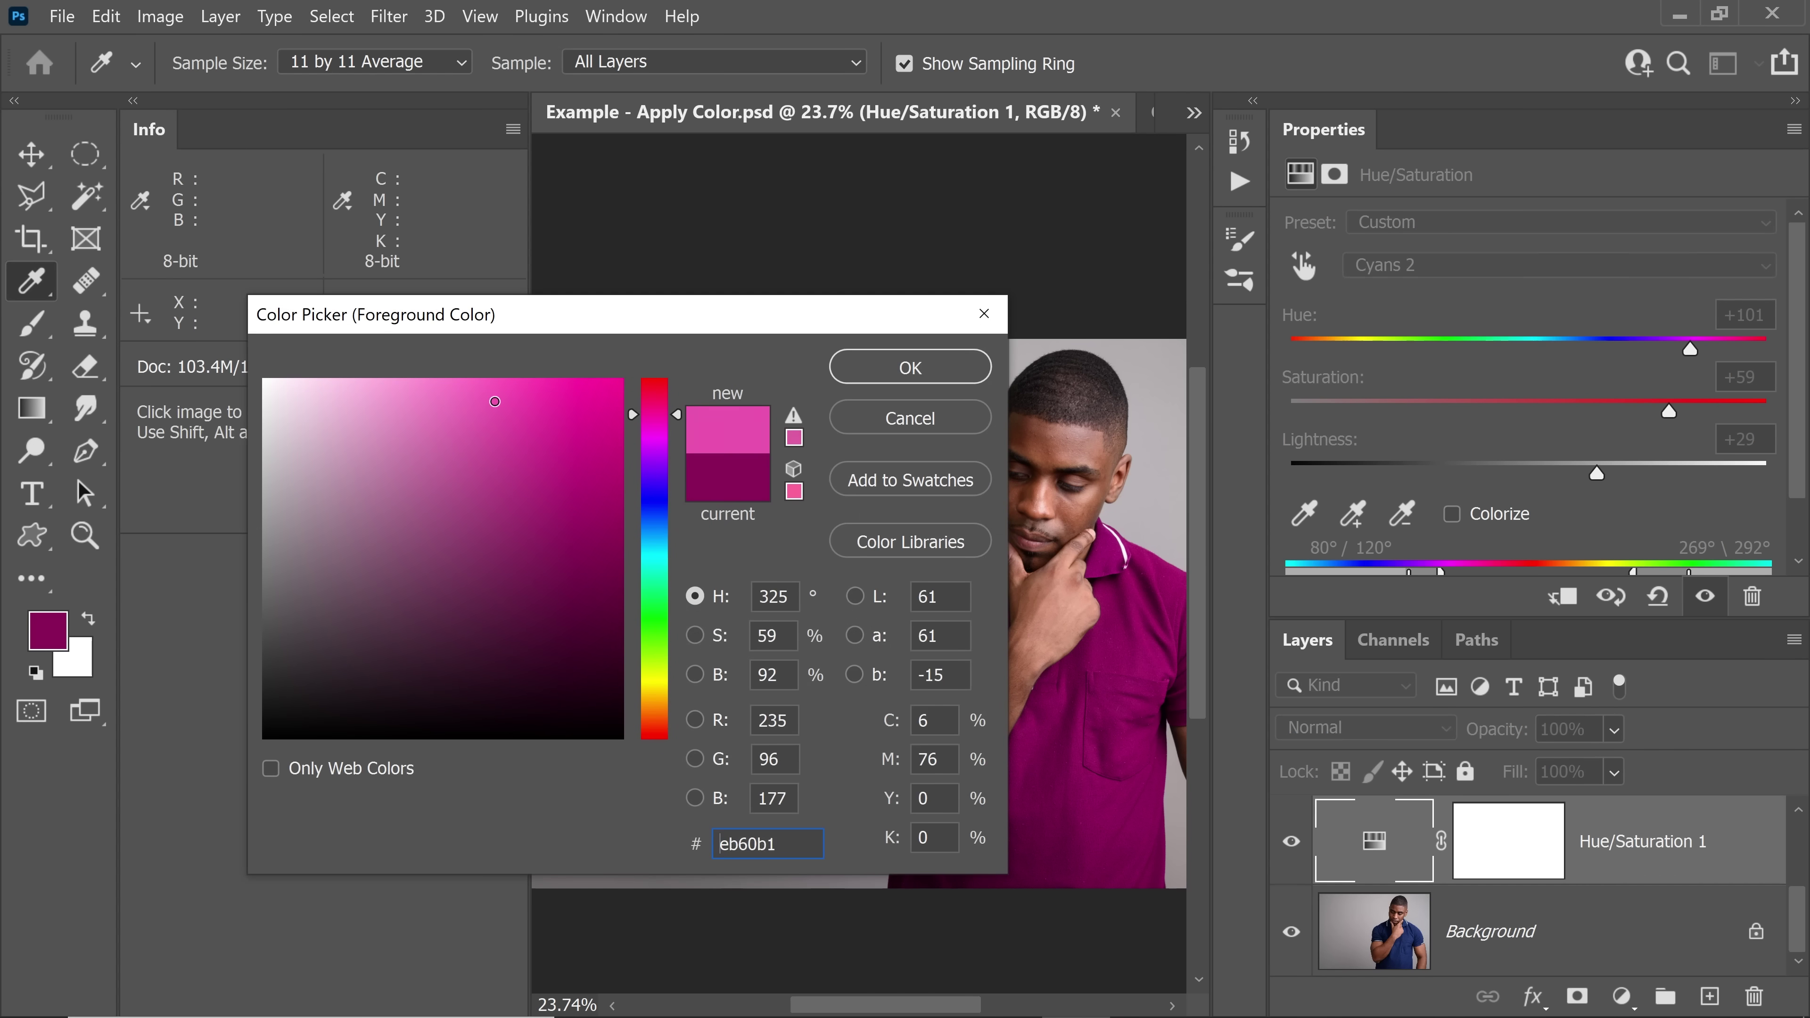
{"action": "left_click_drag", "start_coordinate": [655, 413], "coordinate": [601, 400]}
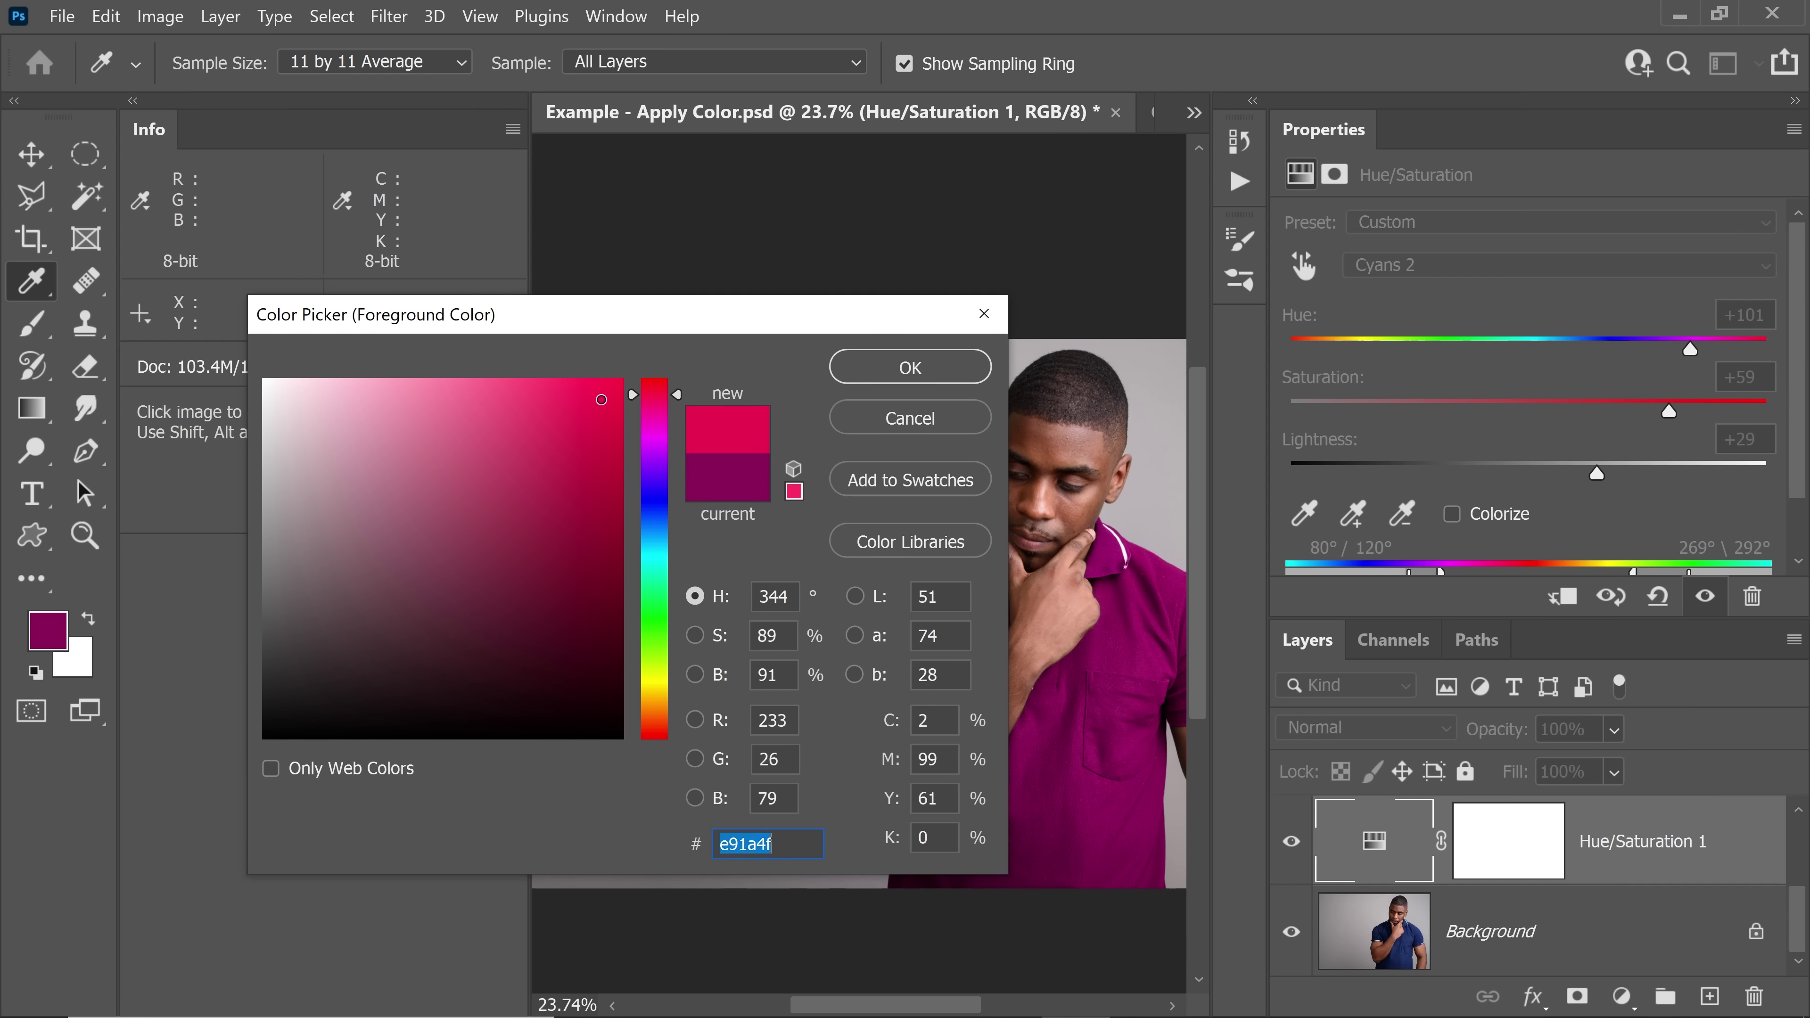
{"action": "left_click", "coordinate": [904, 369]}
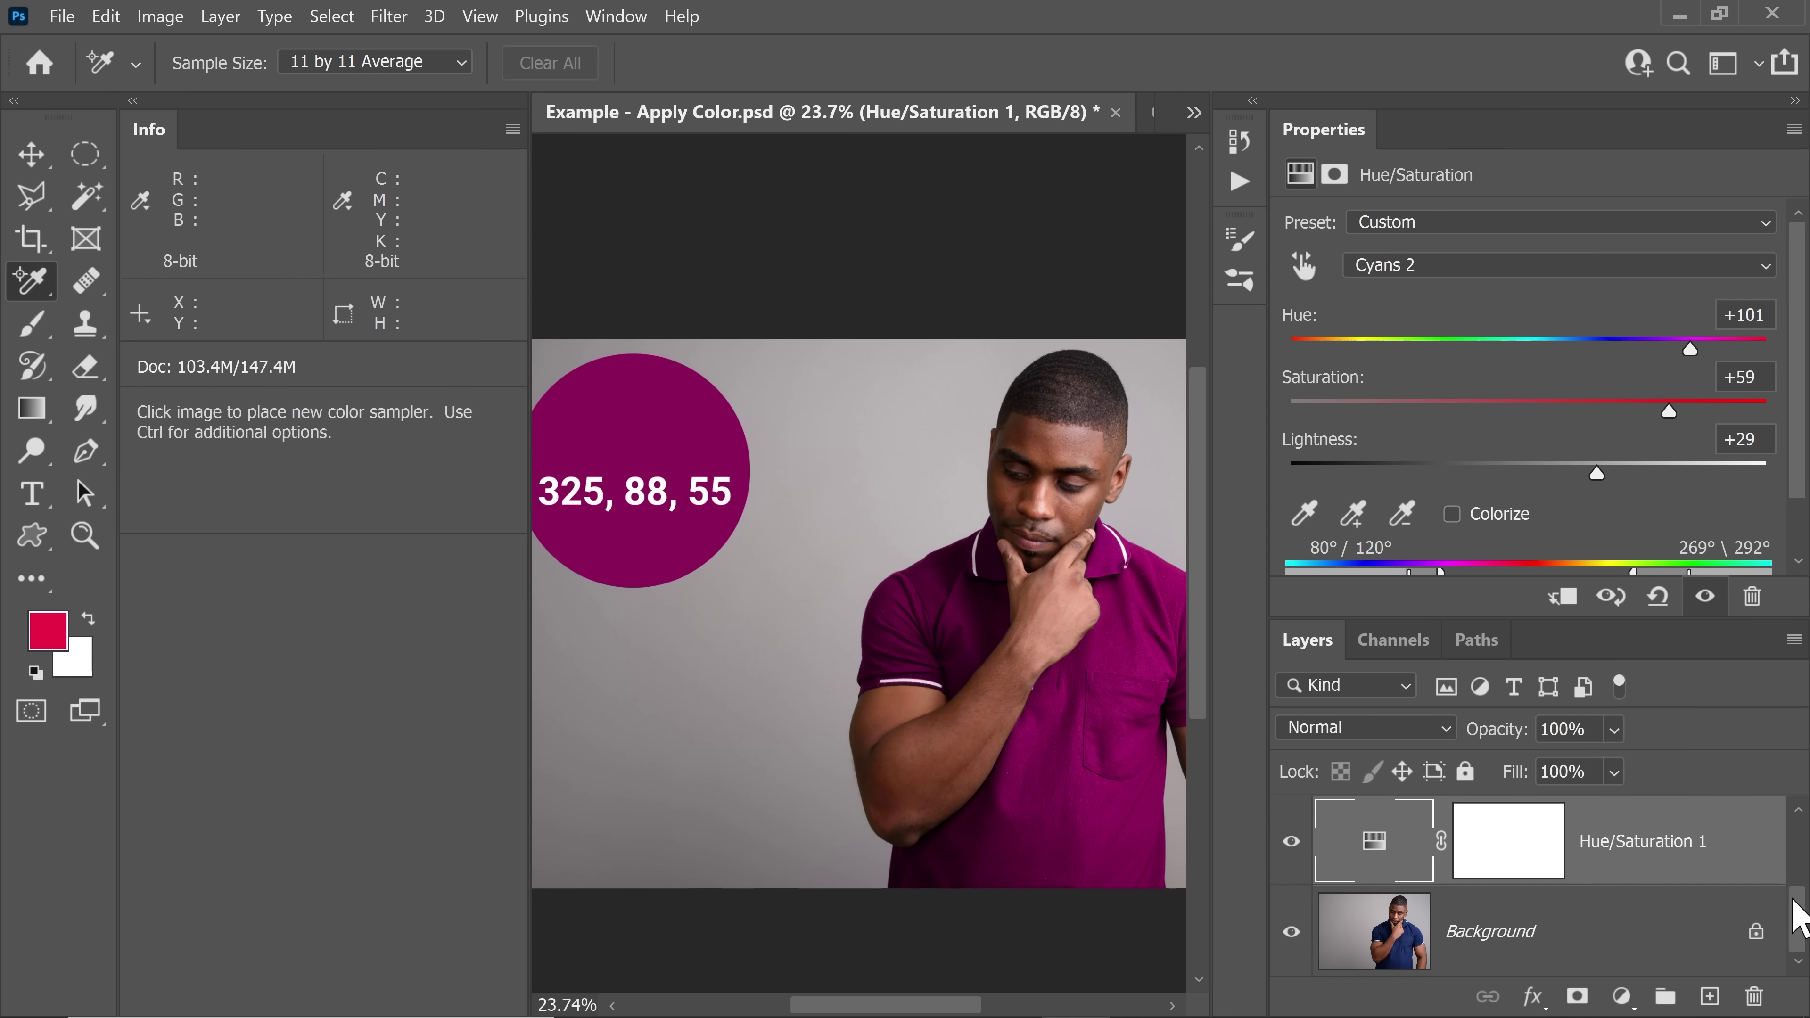
Add a new empty layer above the Sample layer.
{"action": "scroll", "coordinate": [1801, 920], "scroll_direction": "up", "scroll_amount": 3}
{"action": "left_click", "coordinate": [1749, 927]}
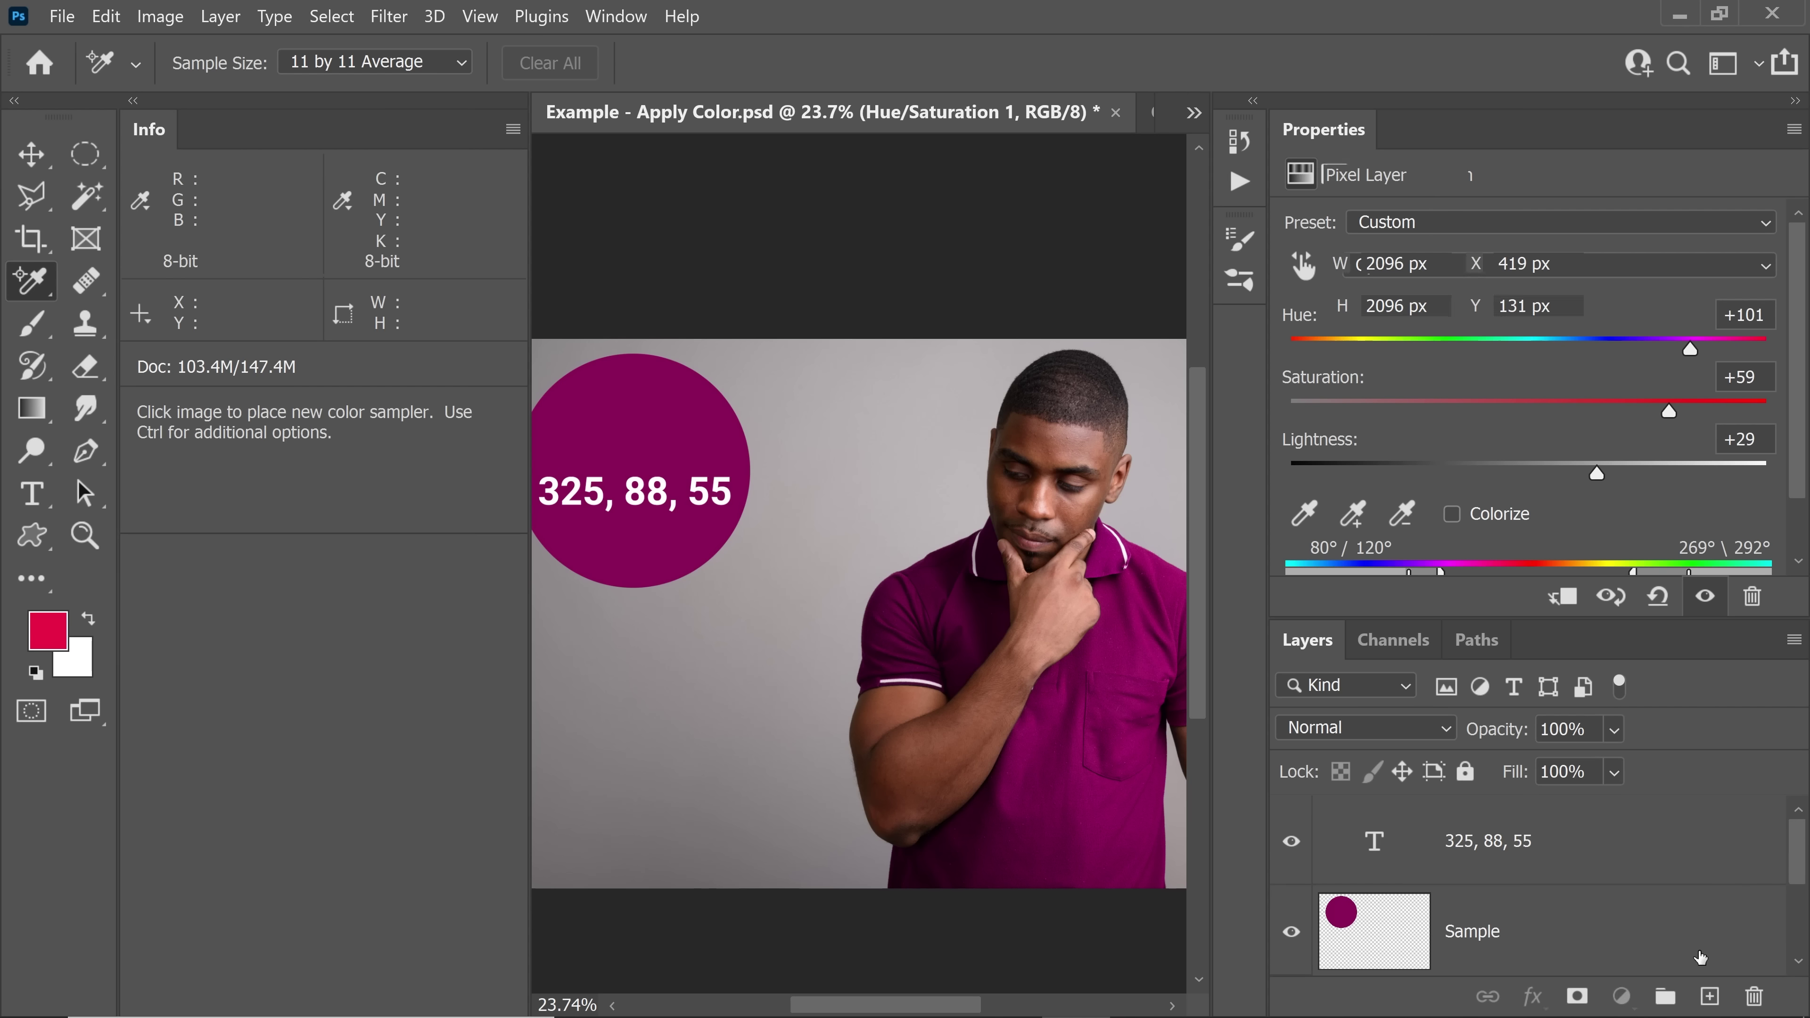
{"action": "left_click", "coordinate": [1709, 997]}
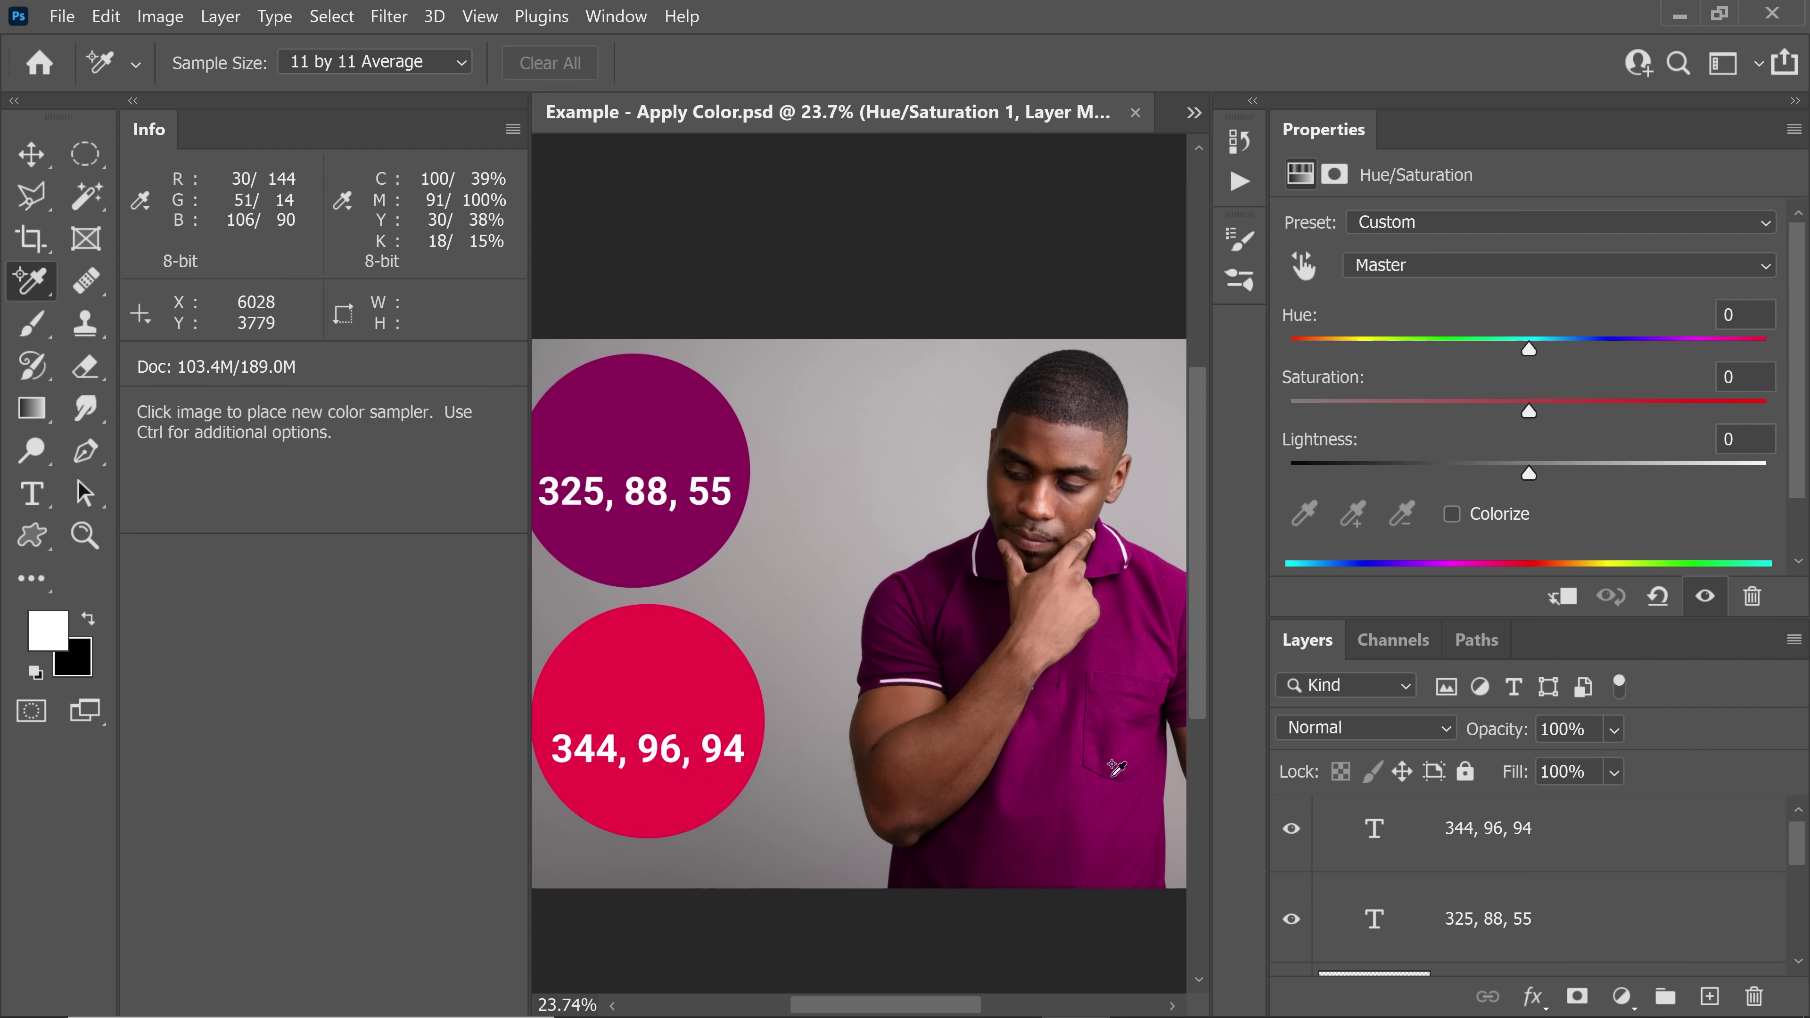
Place an HSB-reading colour sampler on the shirt and target the Cyans 2 range.
{"action": "left_click", "coordinate": [1087, 829]}
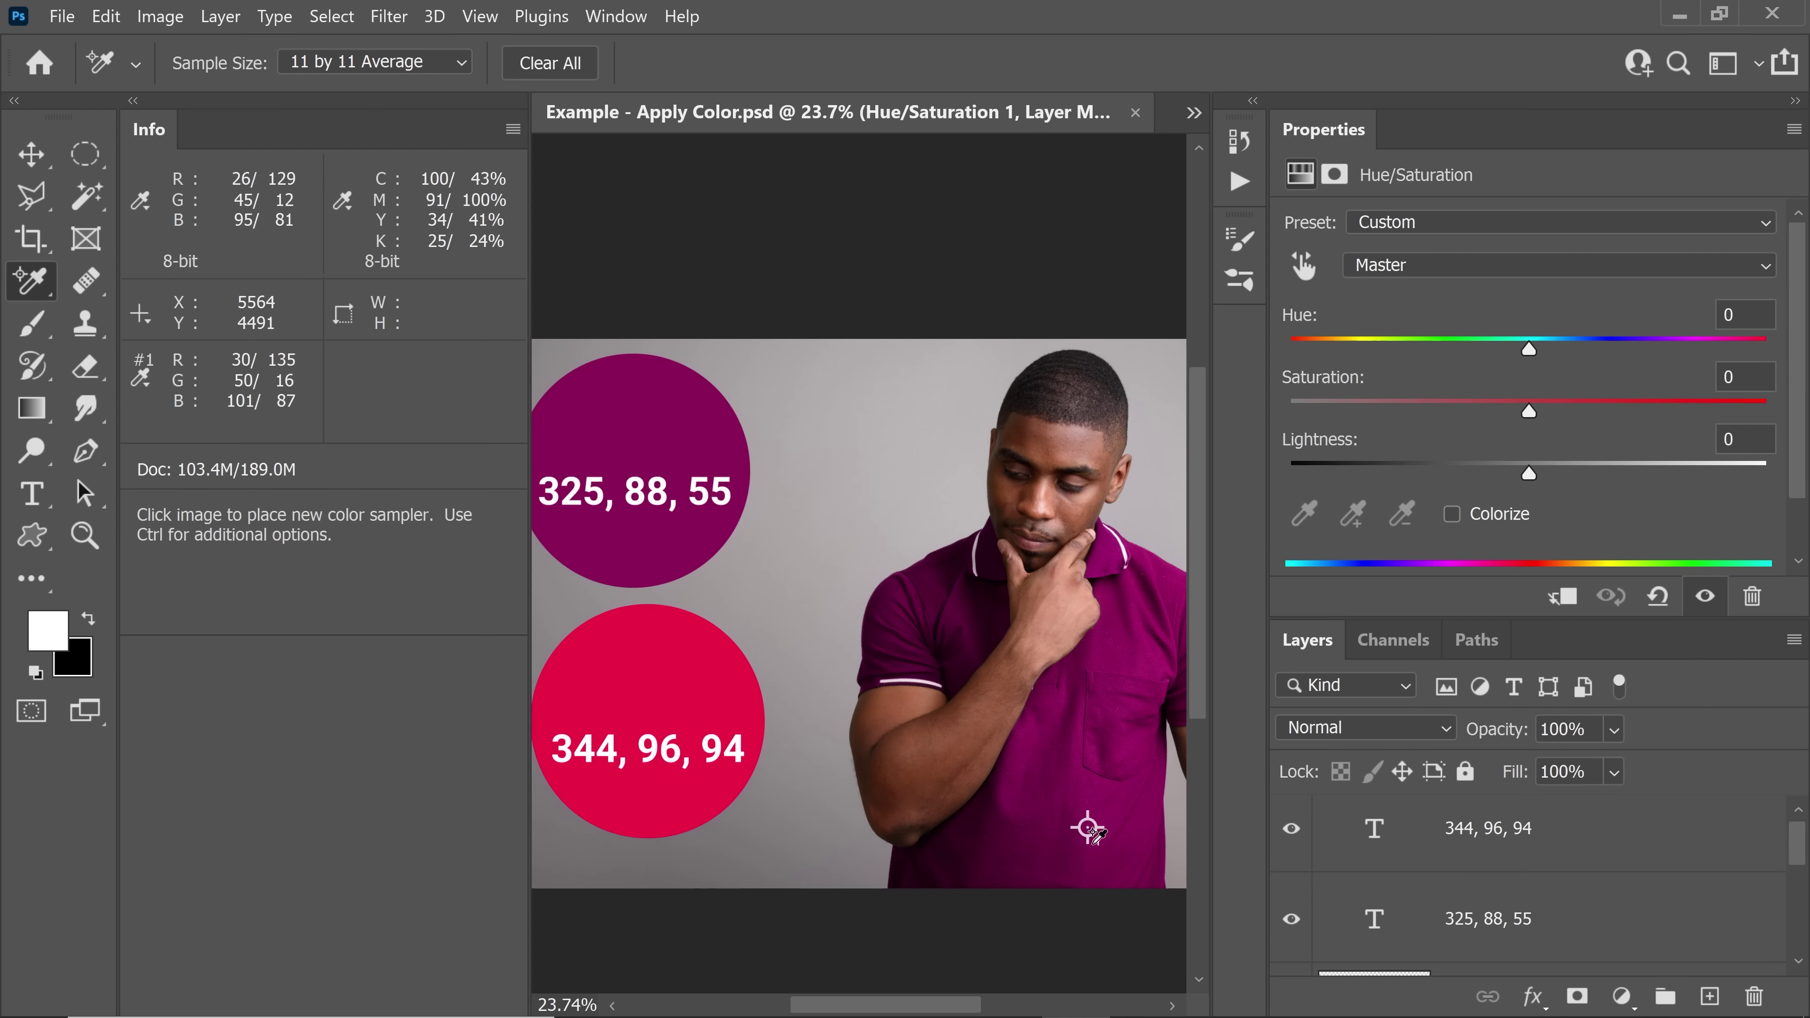
{"action": "left_click", "coordinate": [142, 378]}
{"action": "left_click", "coordinate": [199, 519]}
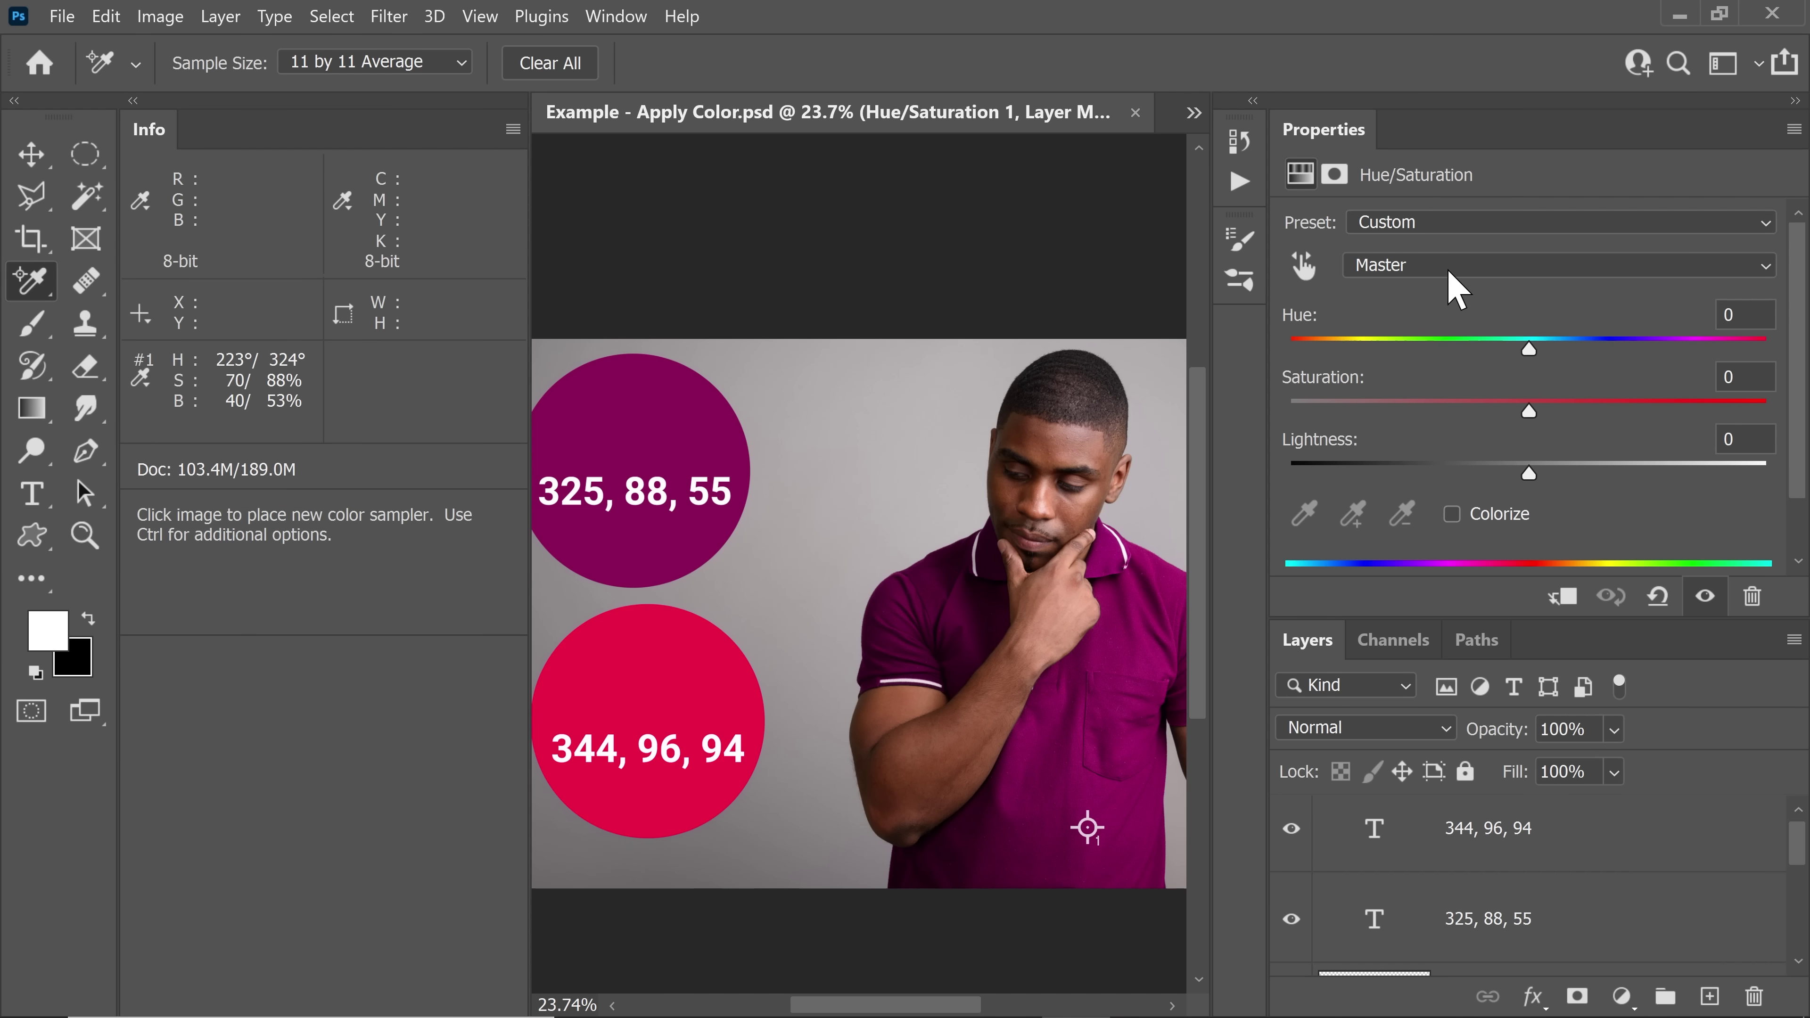
{"action": "left_click", "coordinate": [1388, 264]}
{"action": "left_click", "coordinate": [1386, 412]}
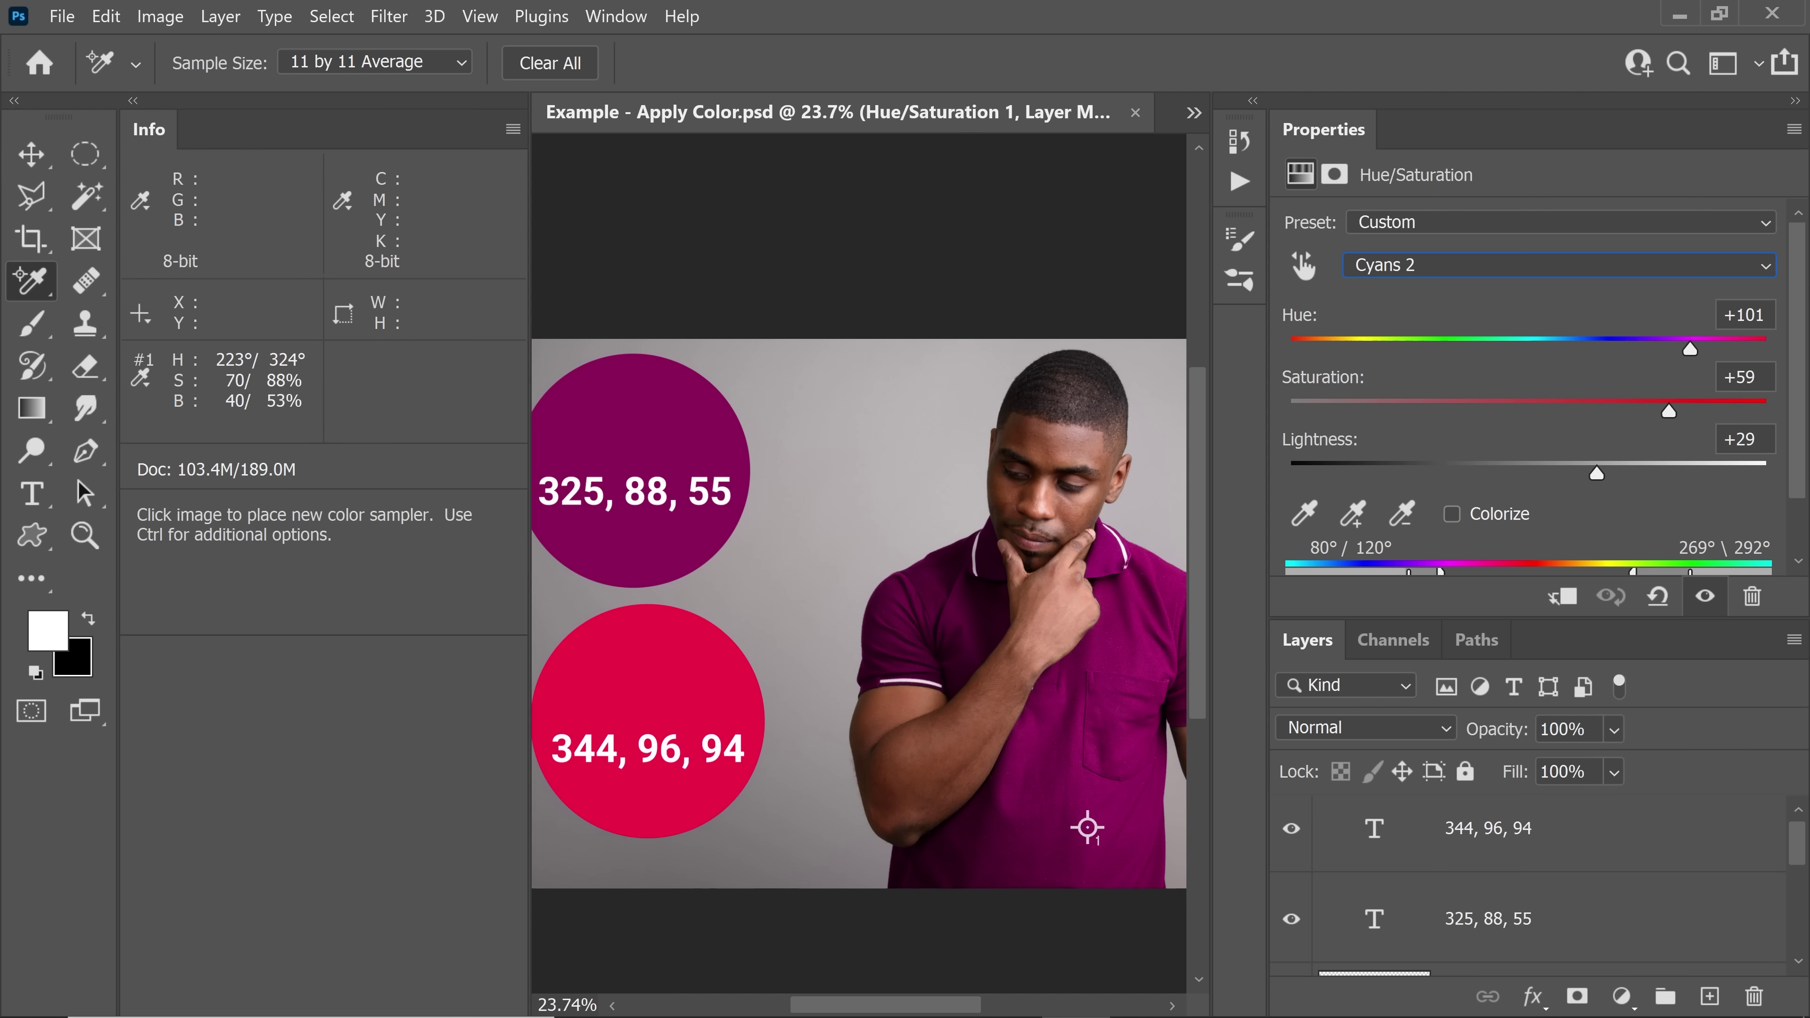
Adjust Hue/Saturation to Hue +121, Saturation +100, Lightness about +93 so the shirt matches red 344, 96, 94.
{"action": "left_click_drag", "start_coordinate": [1694, 352], "coordinate": [1708, 349]}
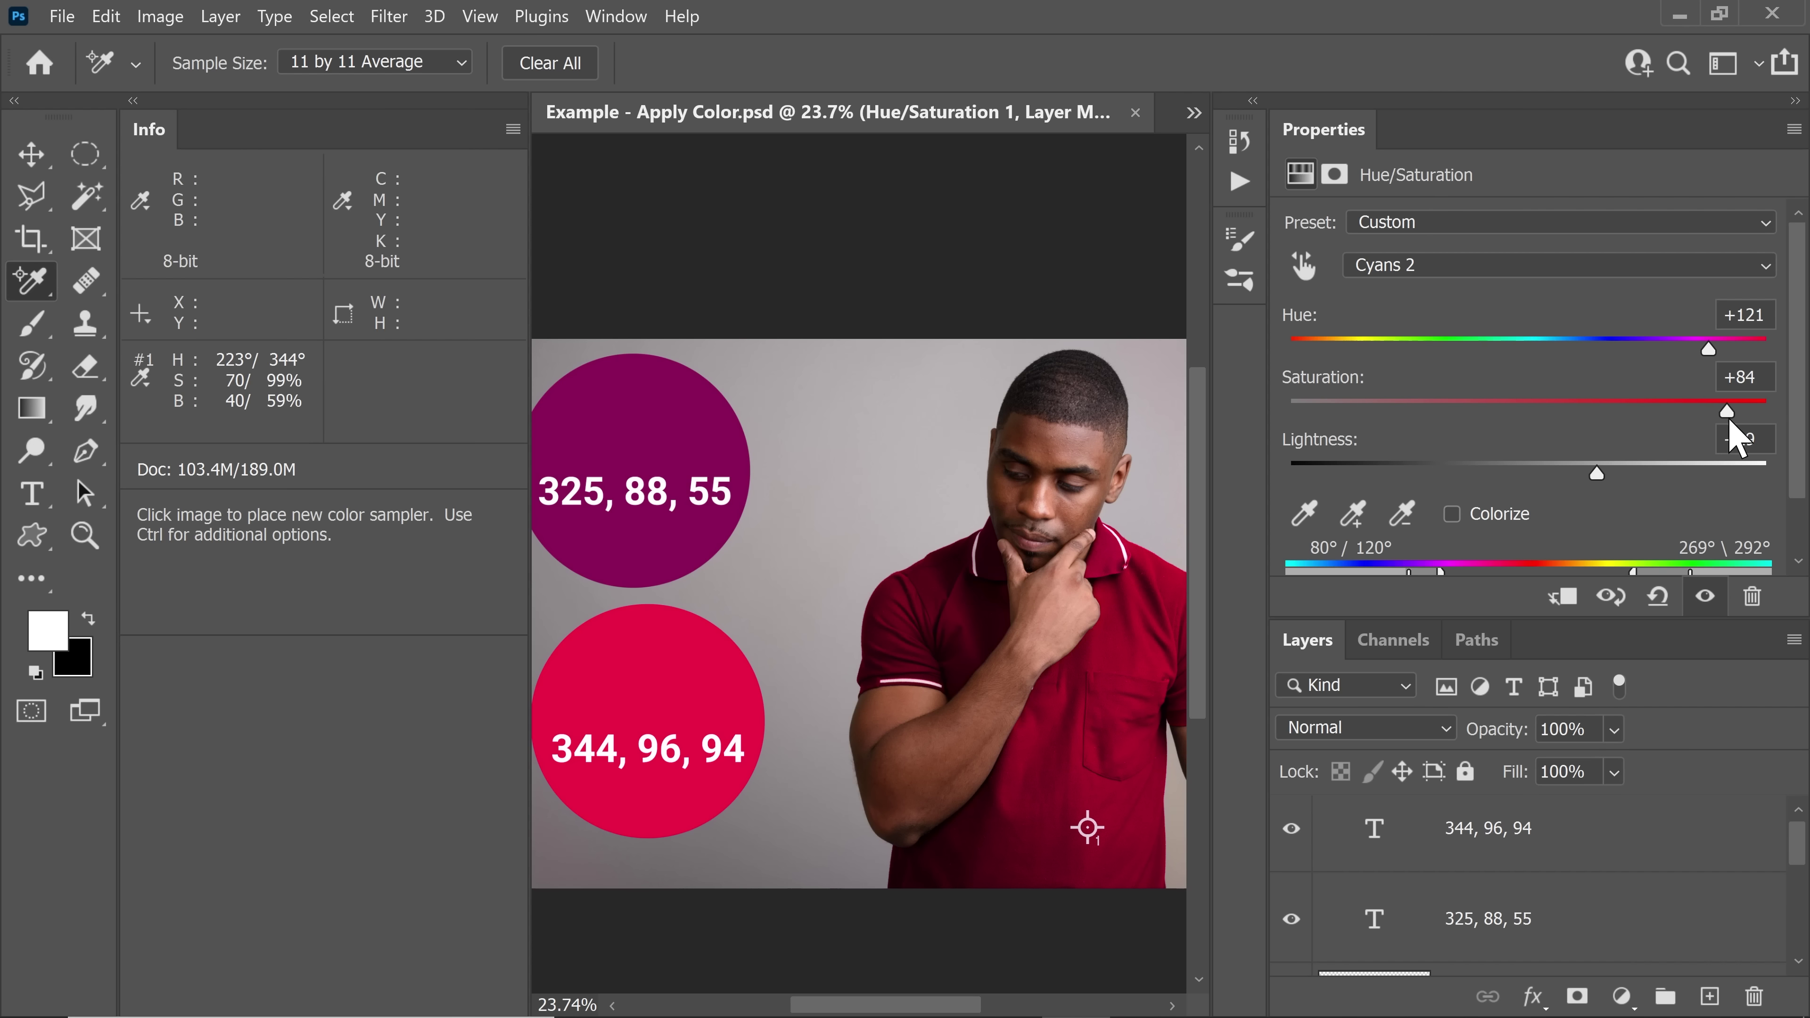
{"action": "left_click_drag", "start_coordinate": [1729, 419], "coordinate": [1725, 415]}
{"action": "left_click_drag", "start_coordinate": [1610, 467], "coordinate": [1646, 474]}
{"action": "left_click_drag", "start_coordinate": [1661, 476], "coordinate": [1666, 476]}
{"action": "left_click_drag", "start_coordinate": [1725, 415], "coordinate": [1756, 416]}
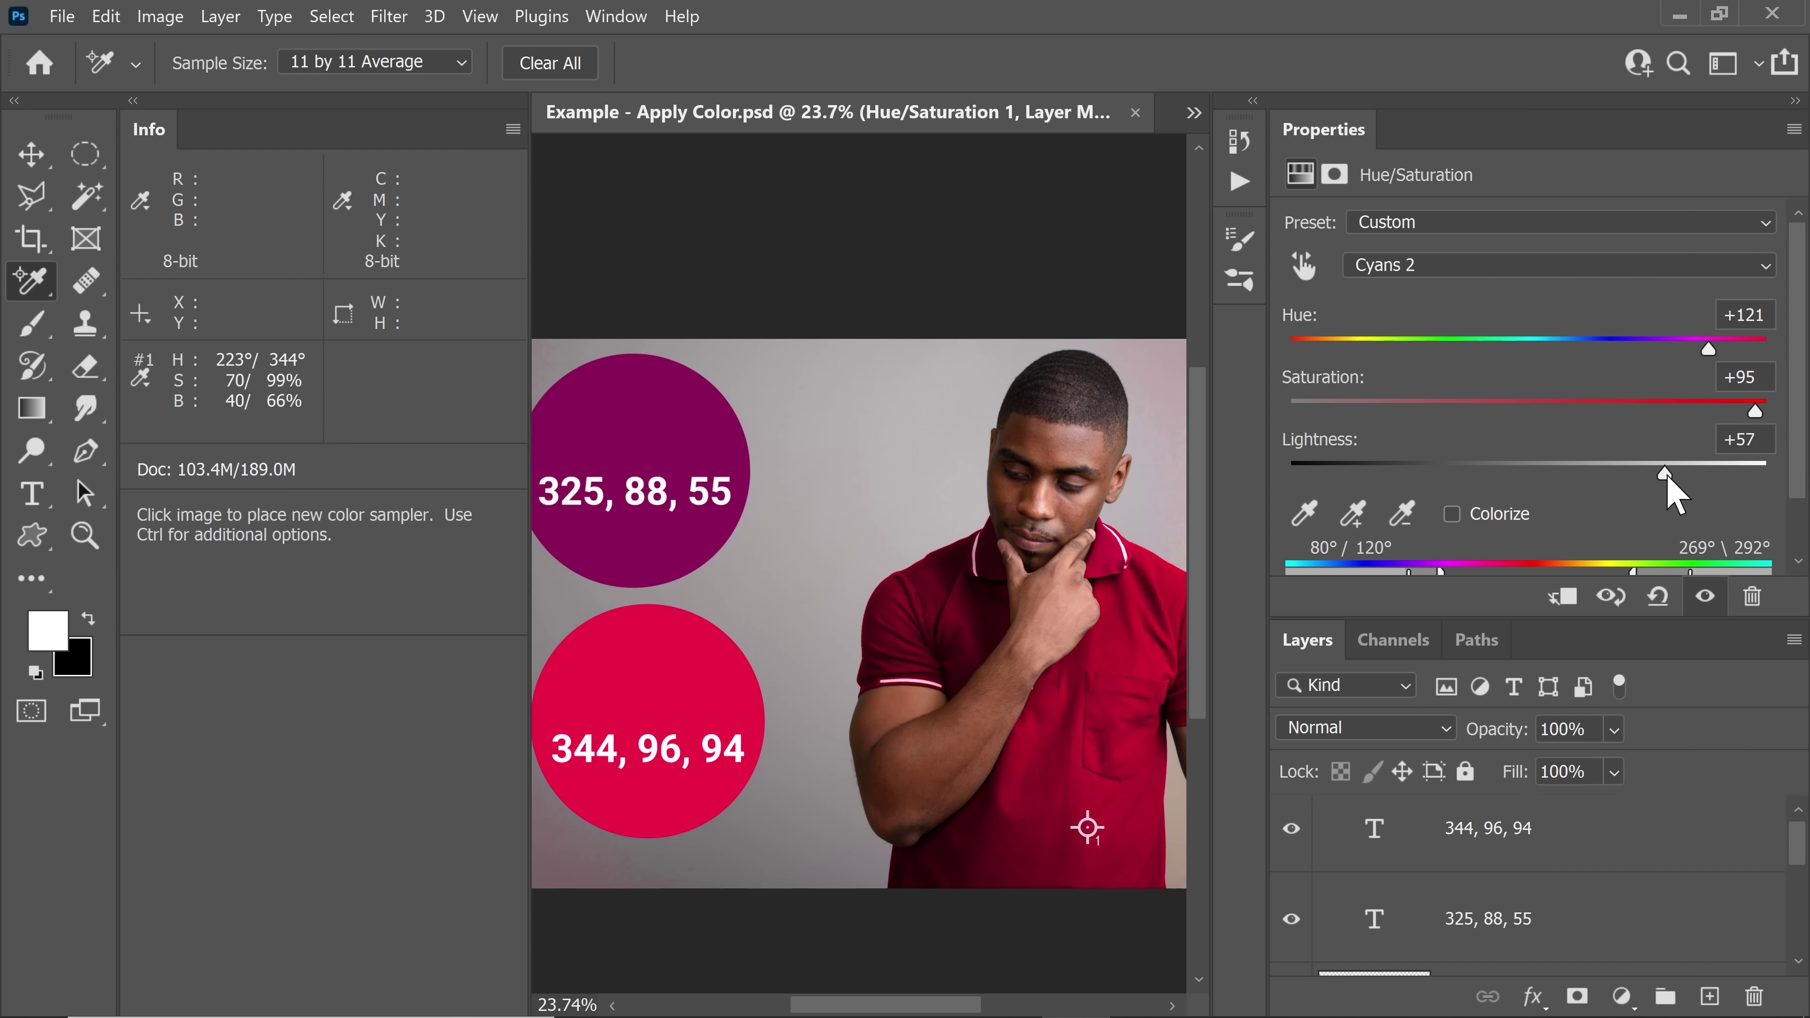
{"action": "left_click_drag", "start_coordinate": [1666, 474], "coordinate": [1735, 475]}
{"action": "left_click_drag", "start_coordinate": [1763, 413], "coordinate": [1752, 472]}
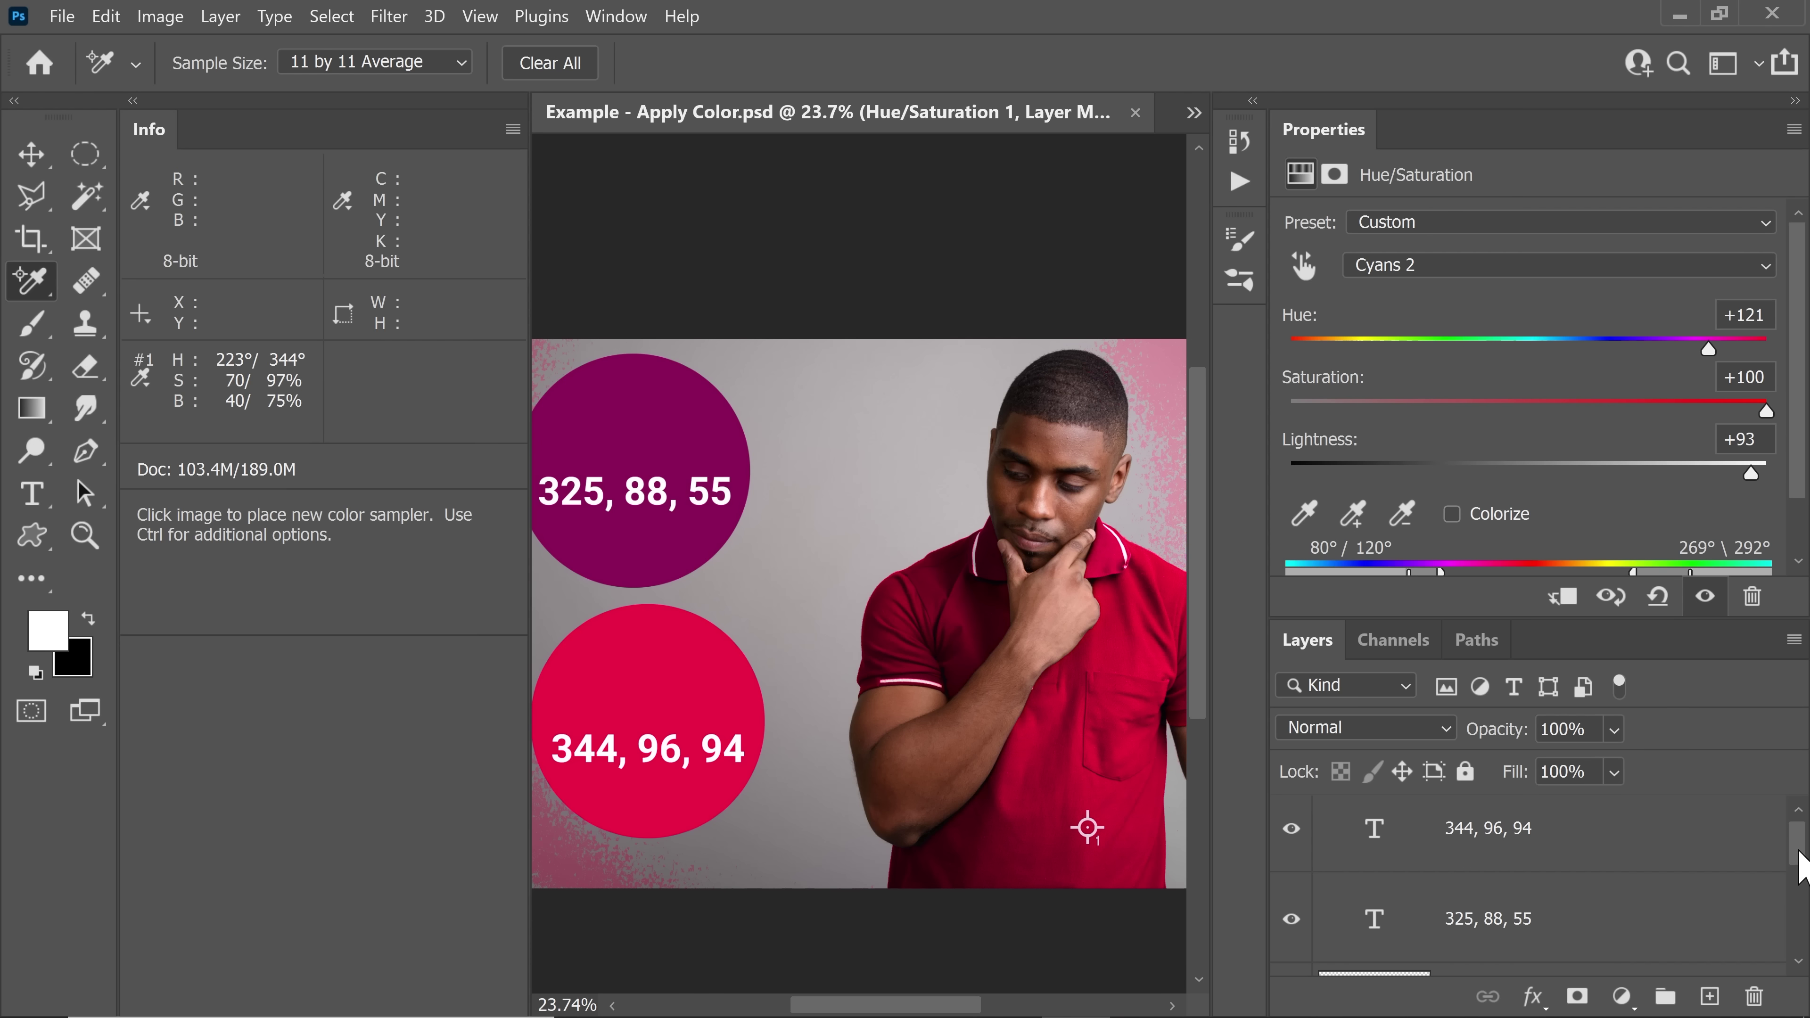
{"action": "scroll", "coordinate": [1767, 848], "scroll_direction": "down", "scroll_amount": 3}
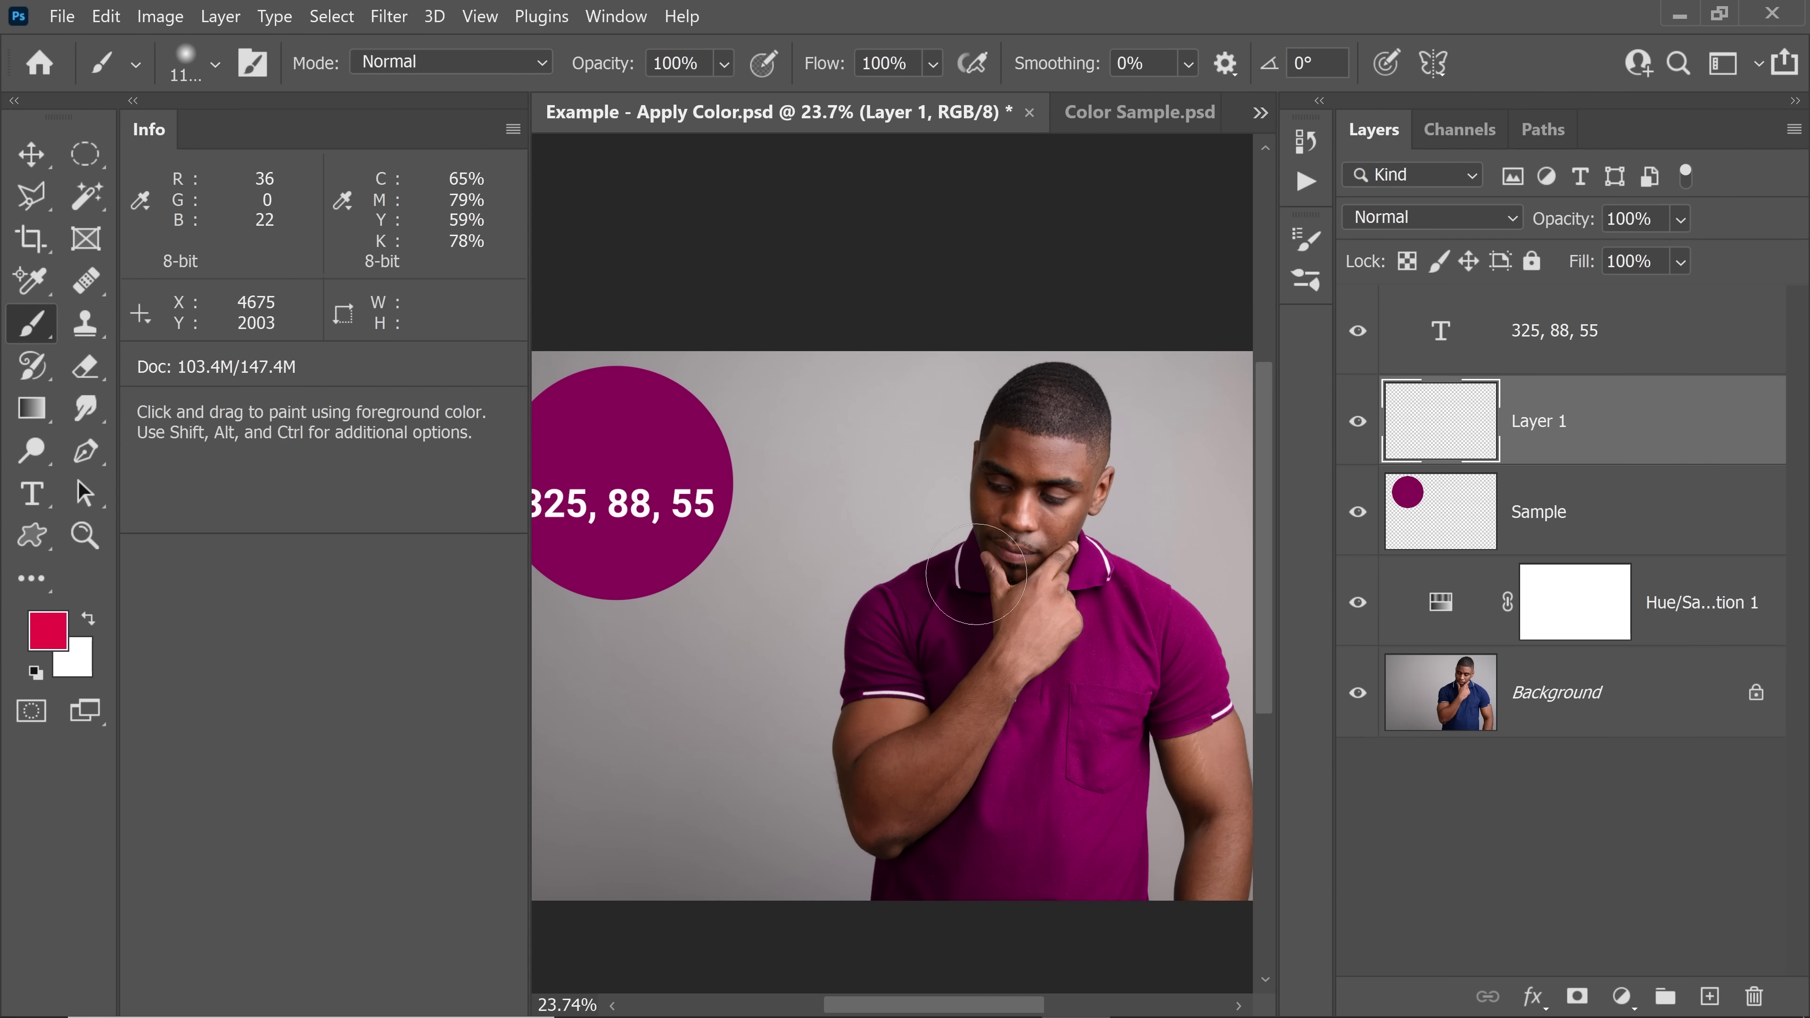
Paint black on the Hue/Saturation 1 mask over the grey background around his head and shoulders.
{"action": "left_click_drag", "start_coordinate": [1107, 517], "coordinate": [933, 567]}
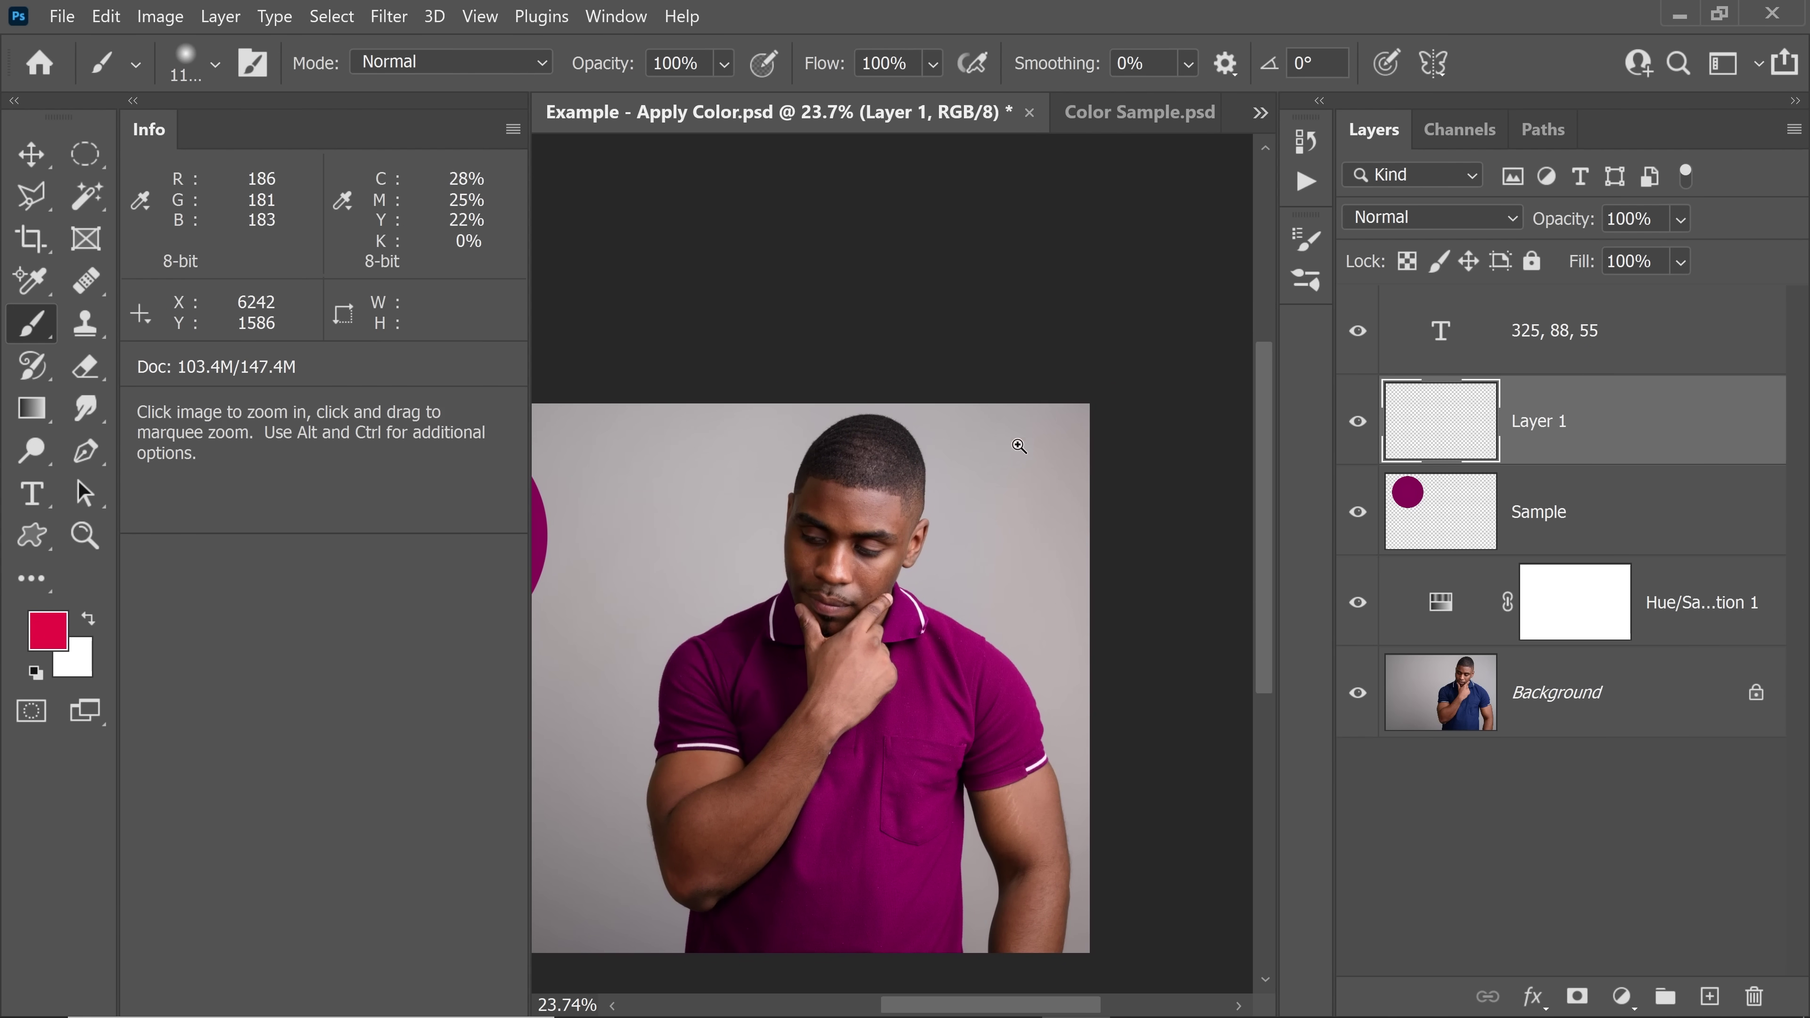
{"action": "left_click_drag", "start_coordinate": [1012, 439], "coordinate": [1078, 453]}
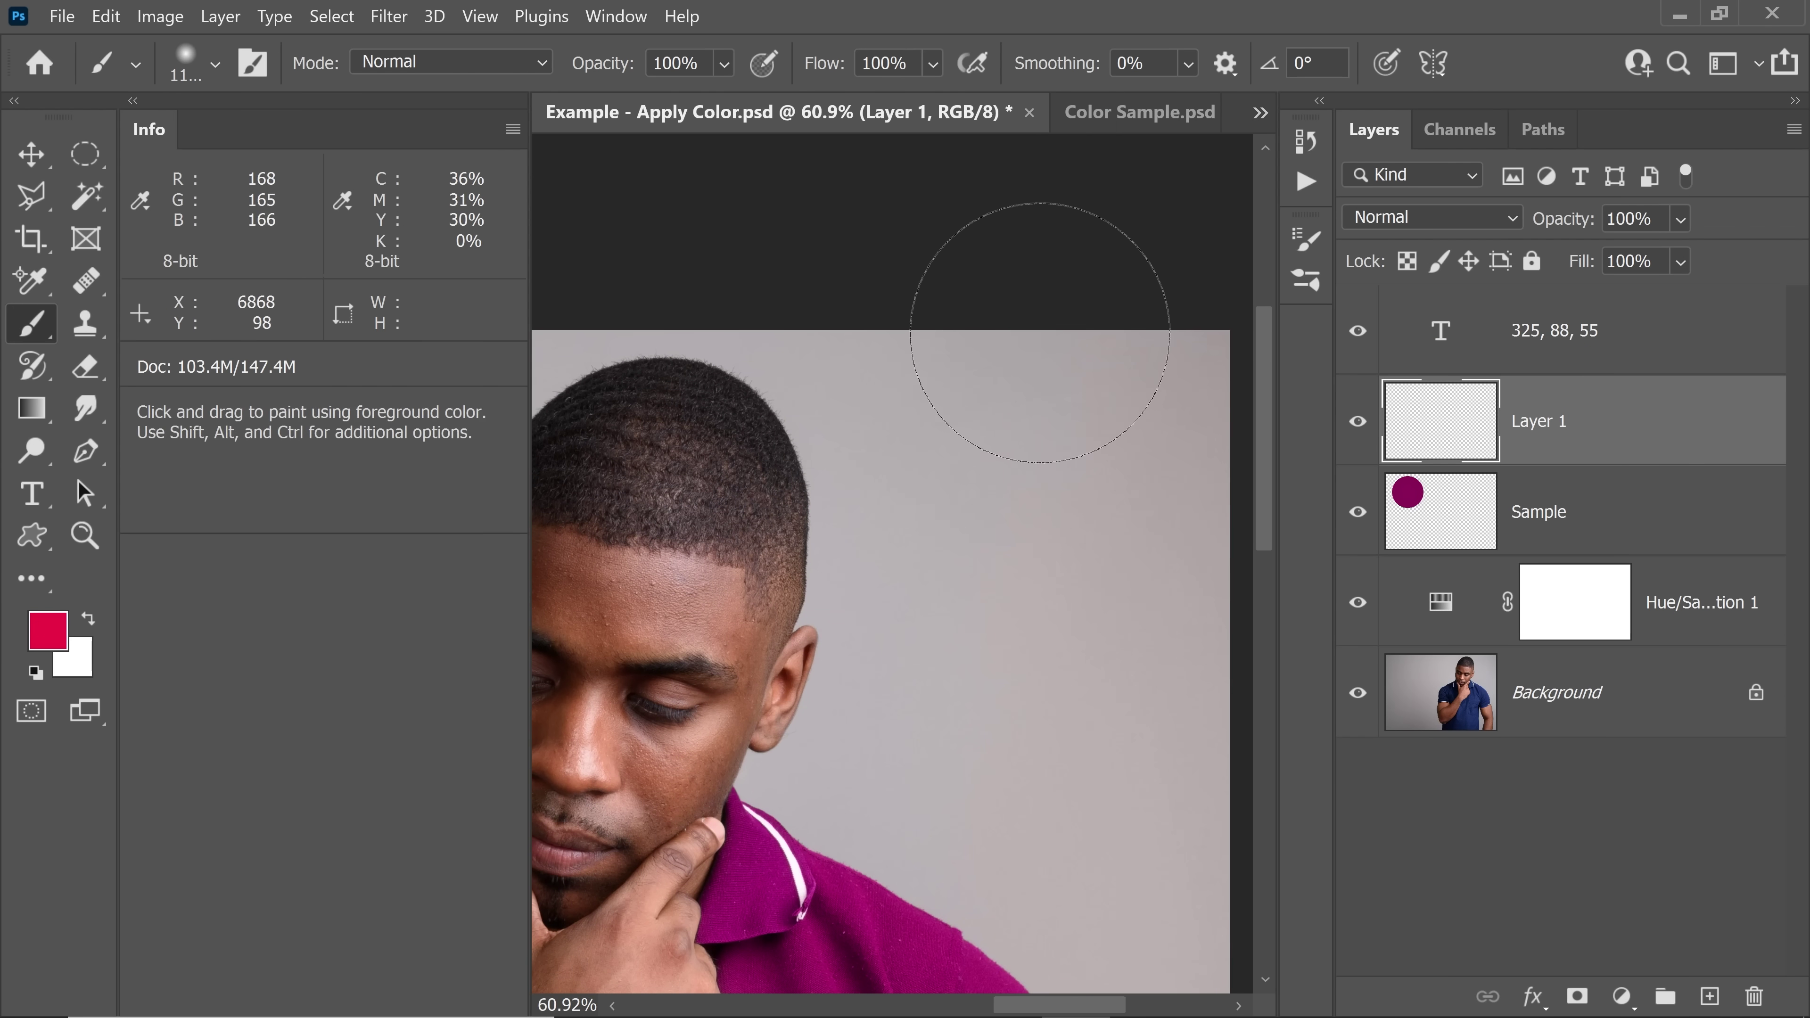
{"action": "left_click", "coordinate": [1587, 632]}
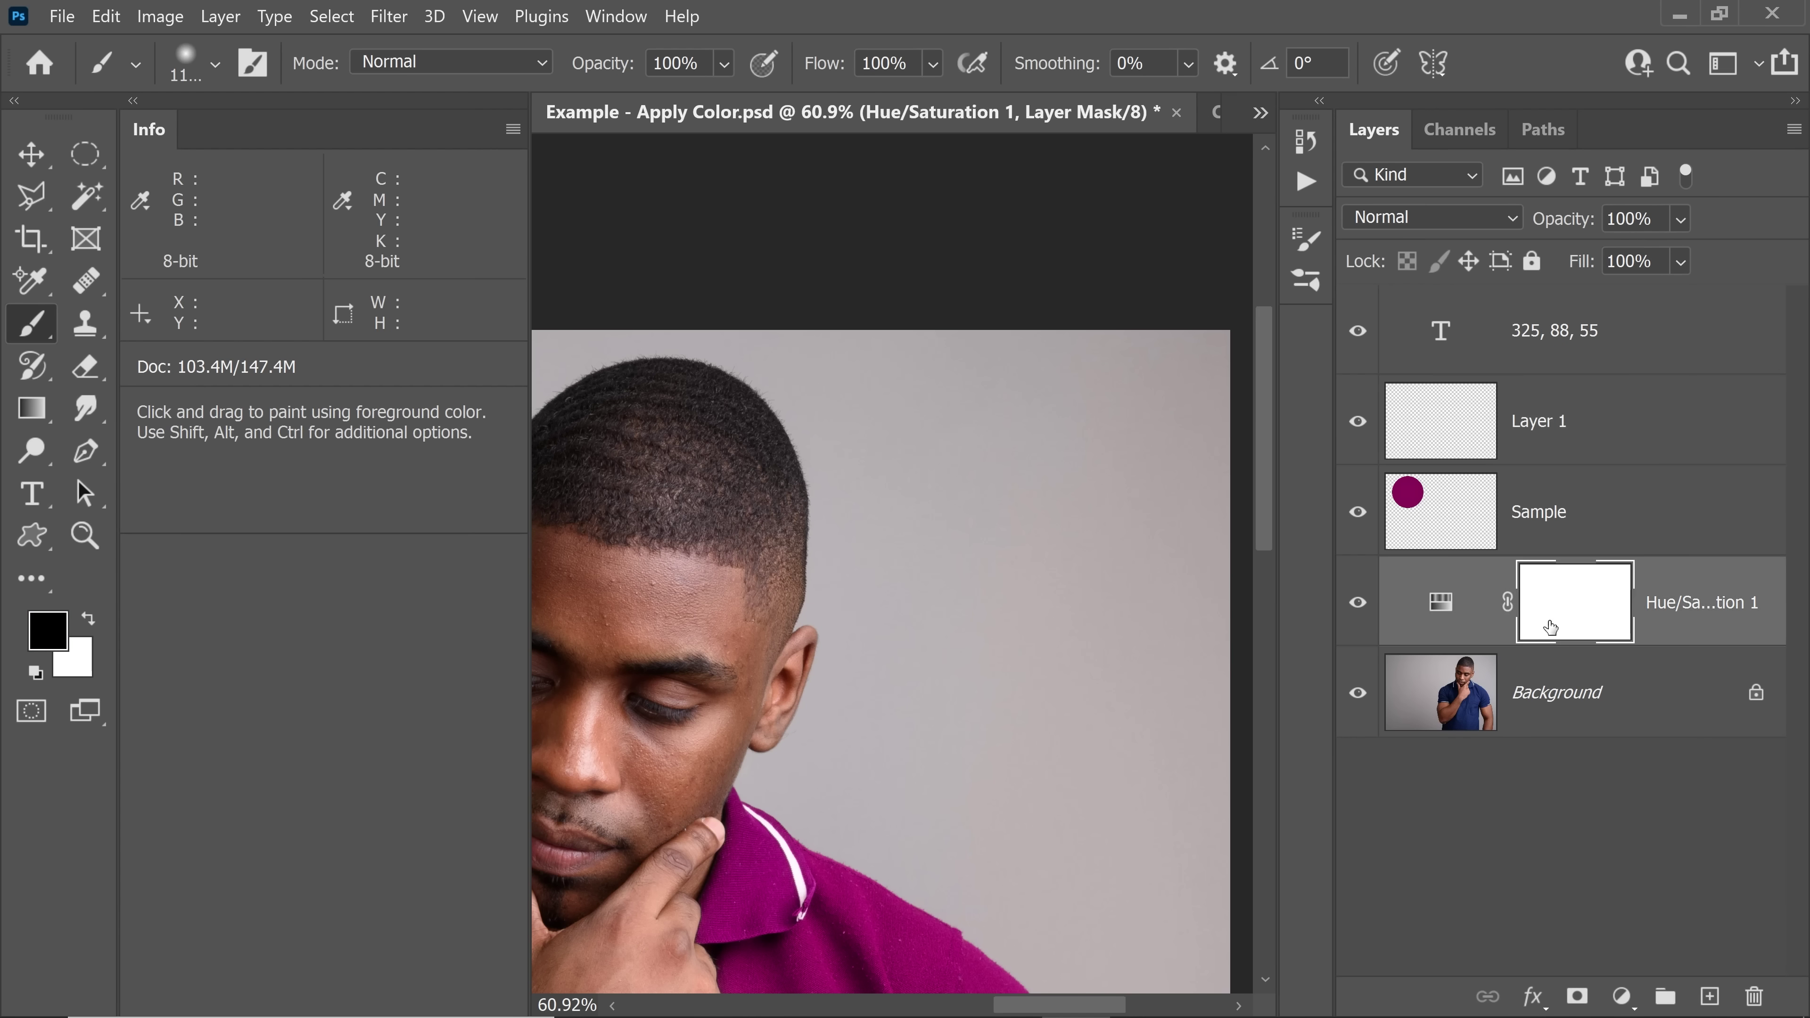
{"action": "left_click", "coordinate": [1098, 682]}
{"action": "left_click_drag", "start_coordinate": [1008, 694], "coordinate": [844, 324]}
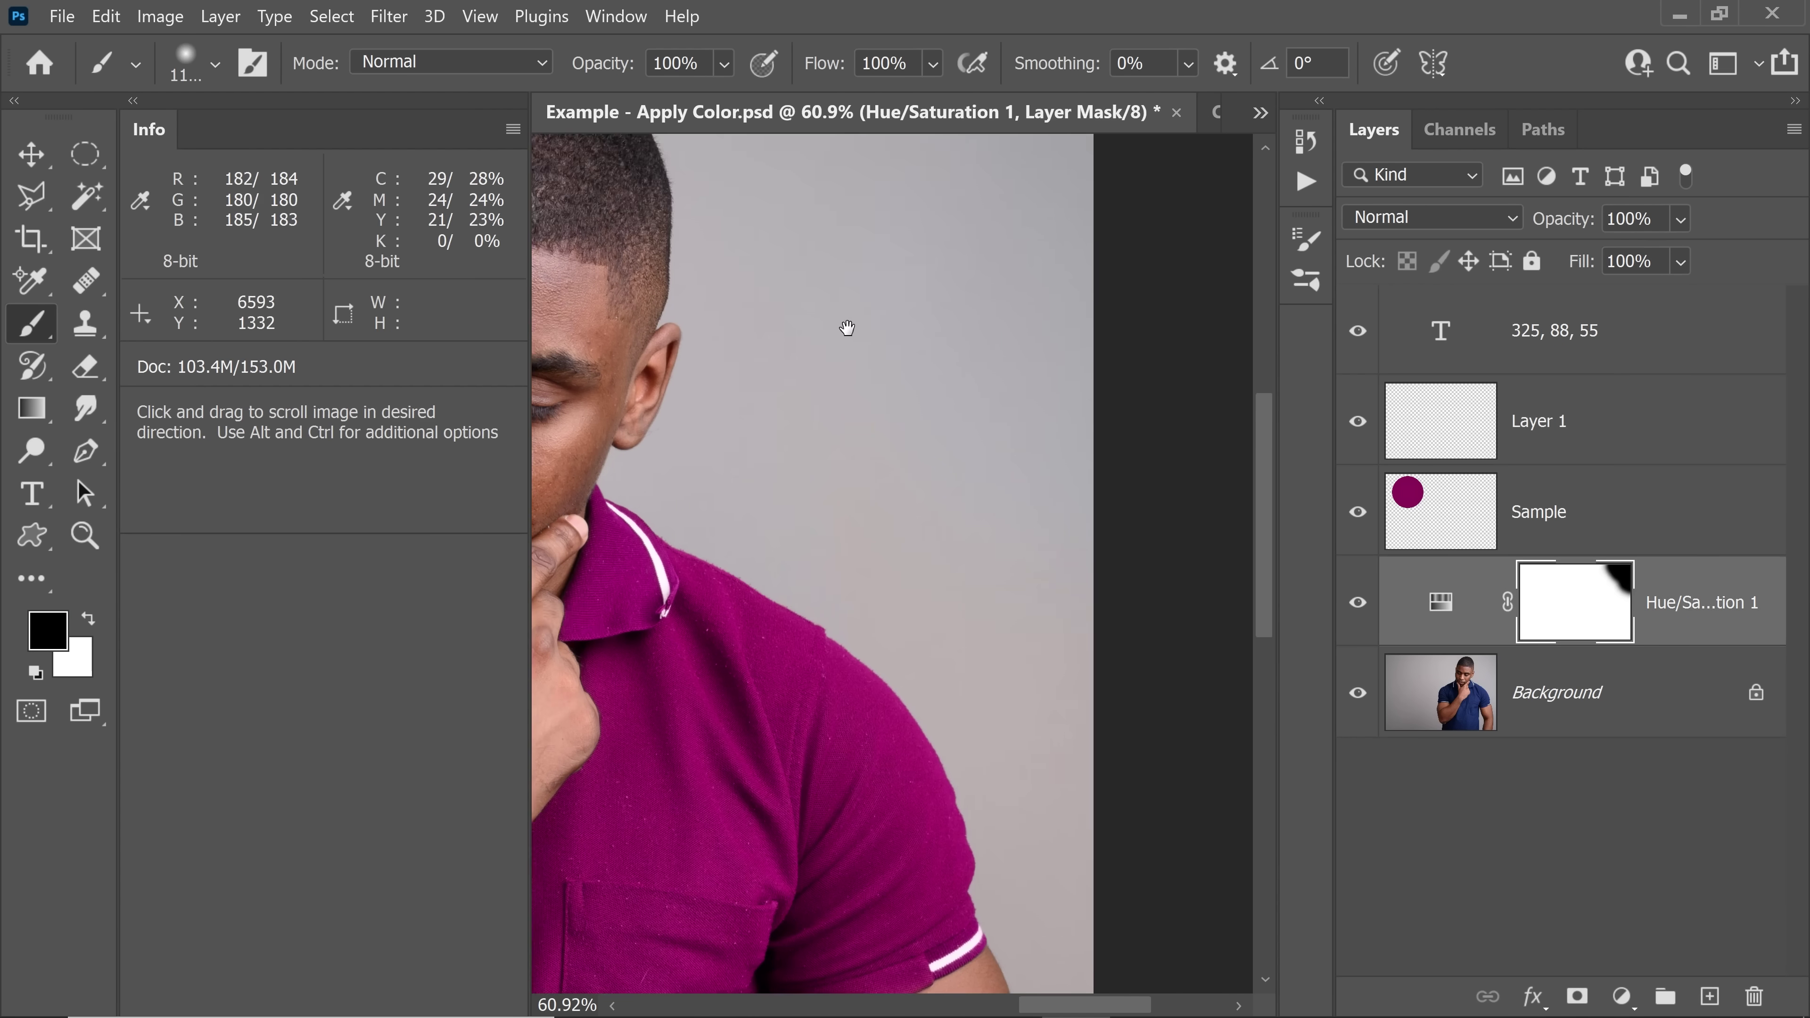
{"action": "scroll", "coordinate": [1037, 665], "scroll_direction": "down", "scroll_amount": 4}
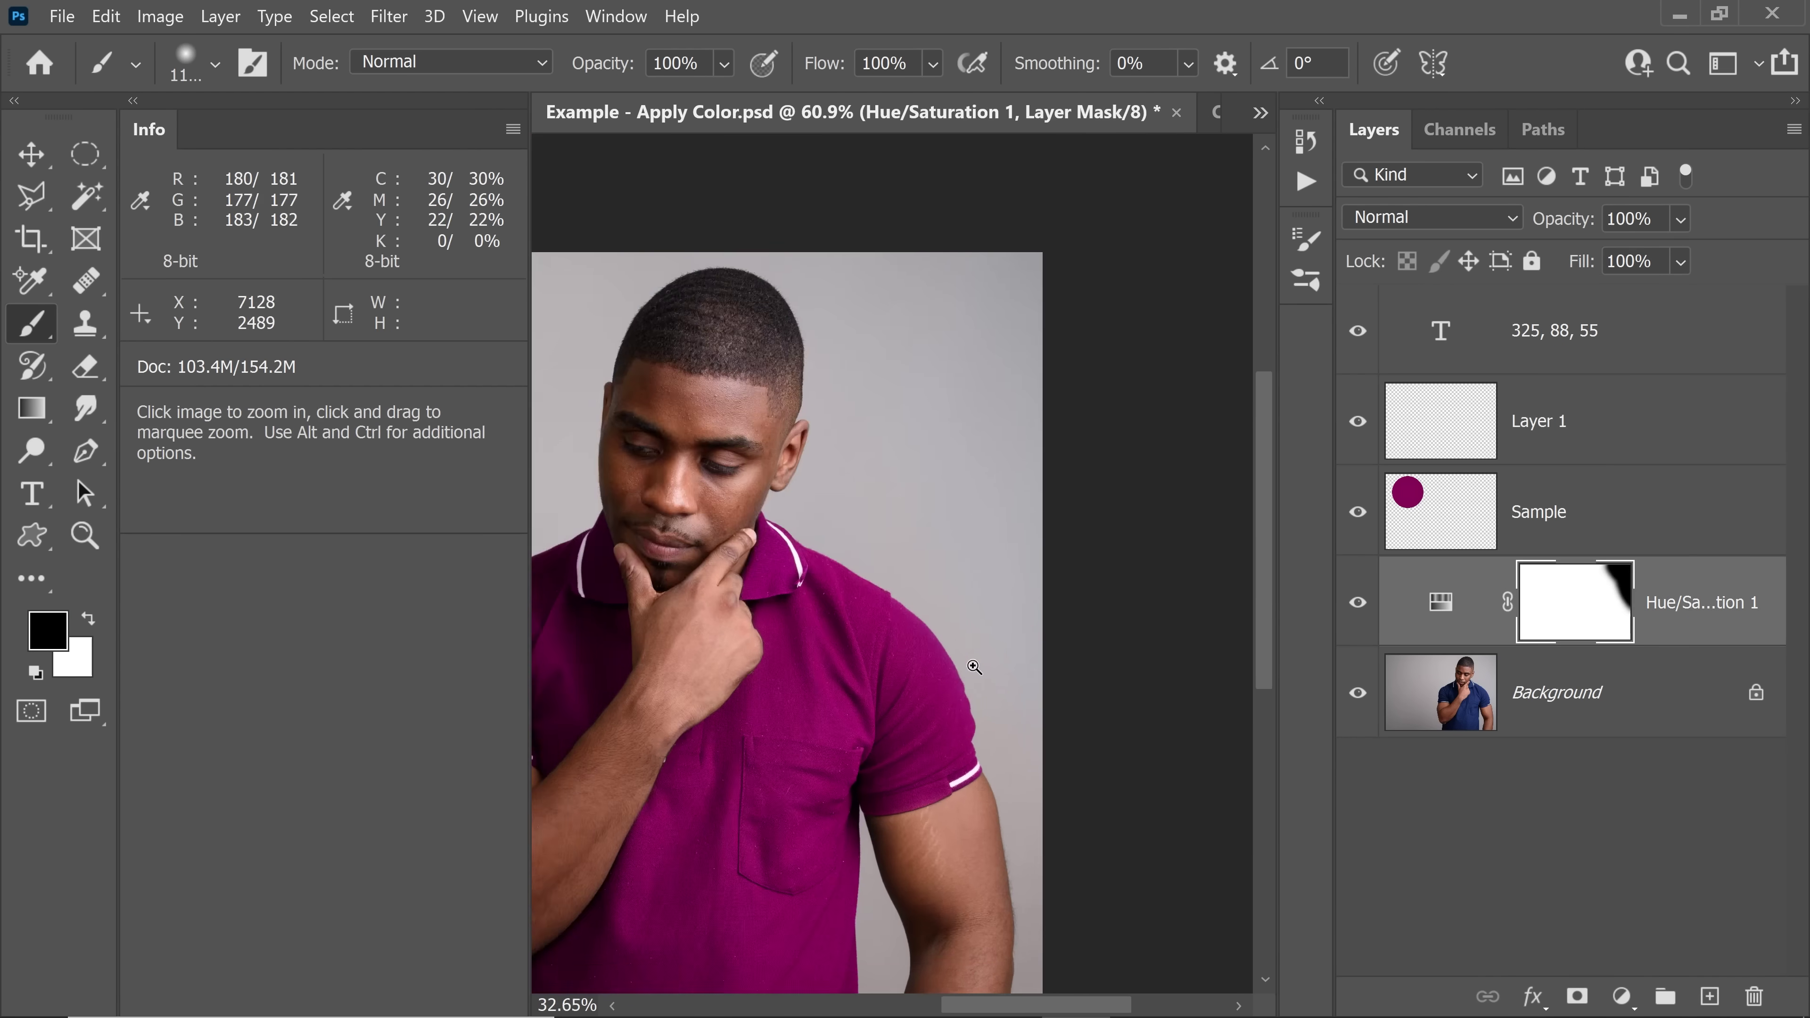
{"action": "left_click_drag", "start_coordinate": [1071, 848], "coordinate": [1089, 992]}
{"action": "left_click_drag", "start_coordinate": [696, 632], "coordinate": [1372, 569]}
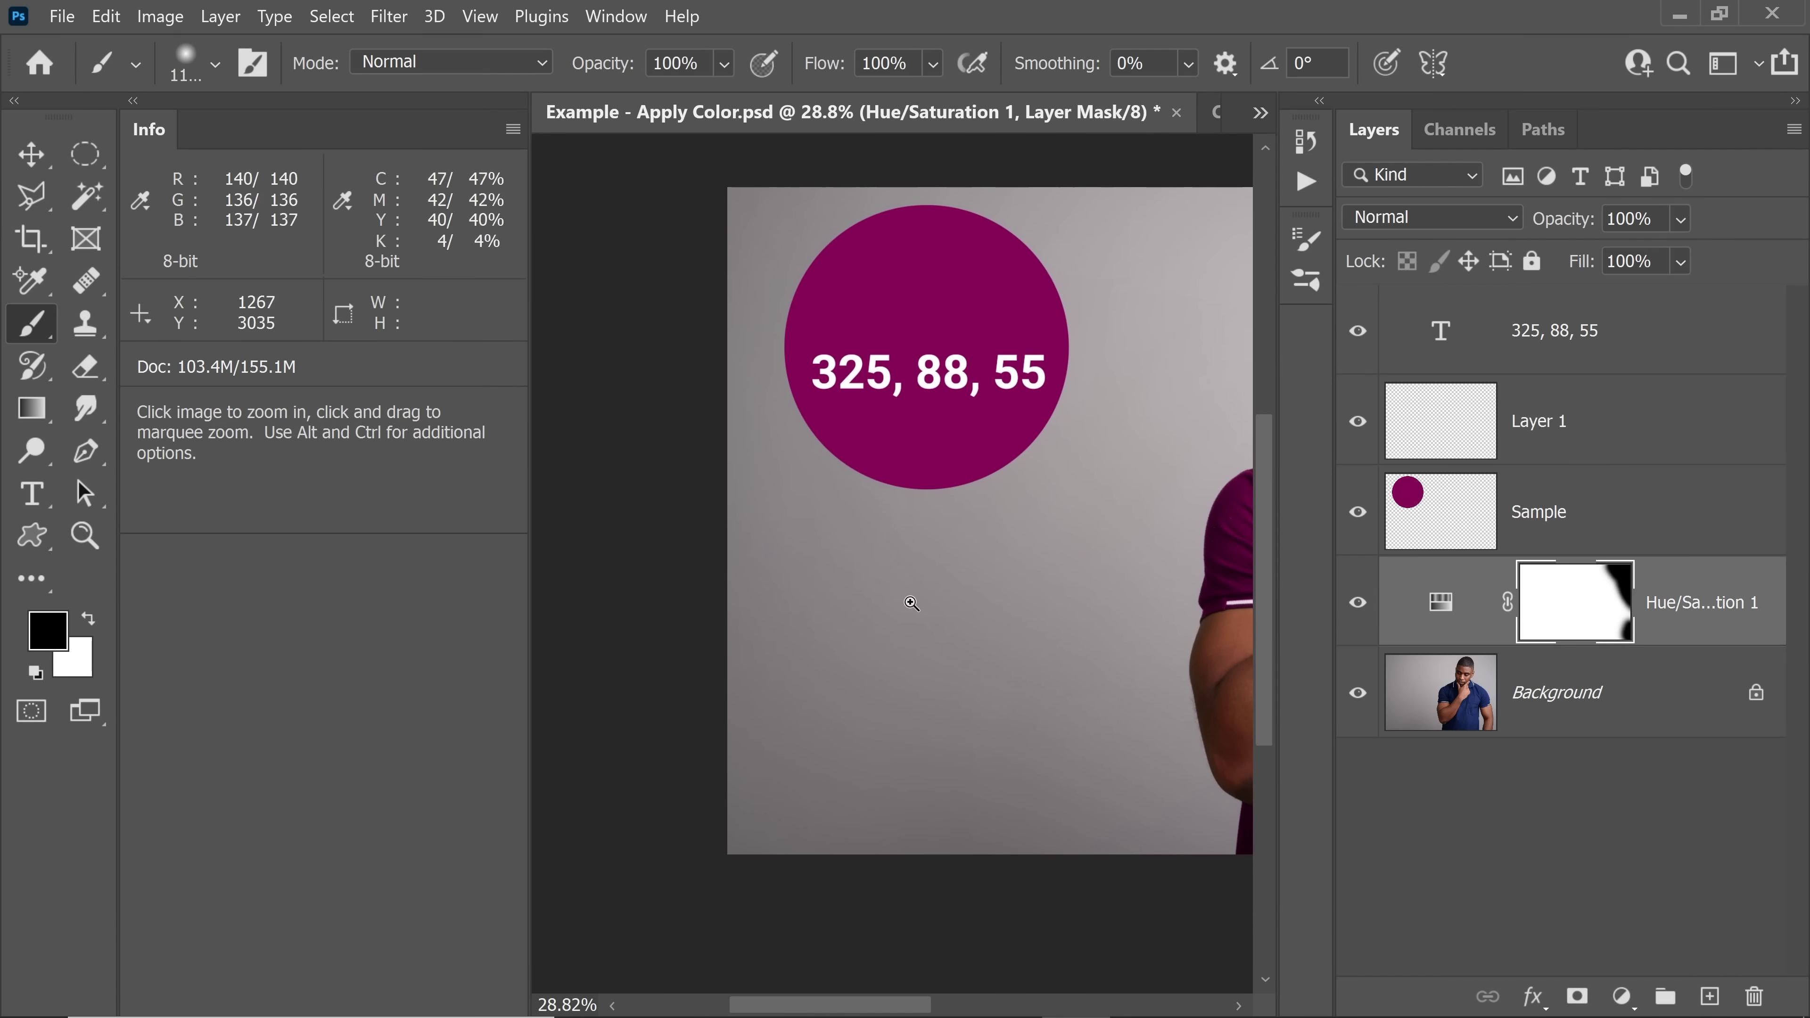
{"action": "scroll", "coordinate": [909, 610], "scroll_direction": "up", "scroll_amount": 3}
{"action": "left_click_drag", "start_coordinate": [909, 610], "coordinate": [921, 363]}
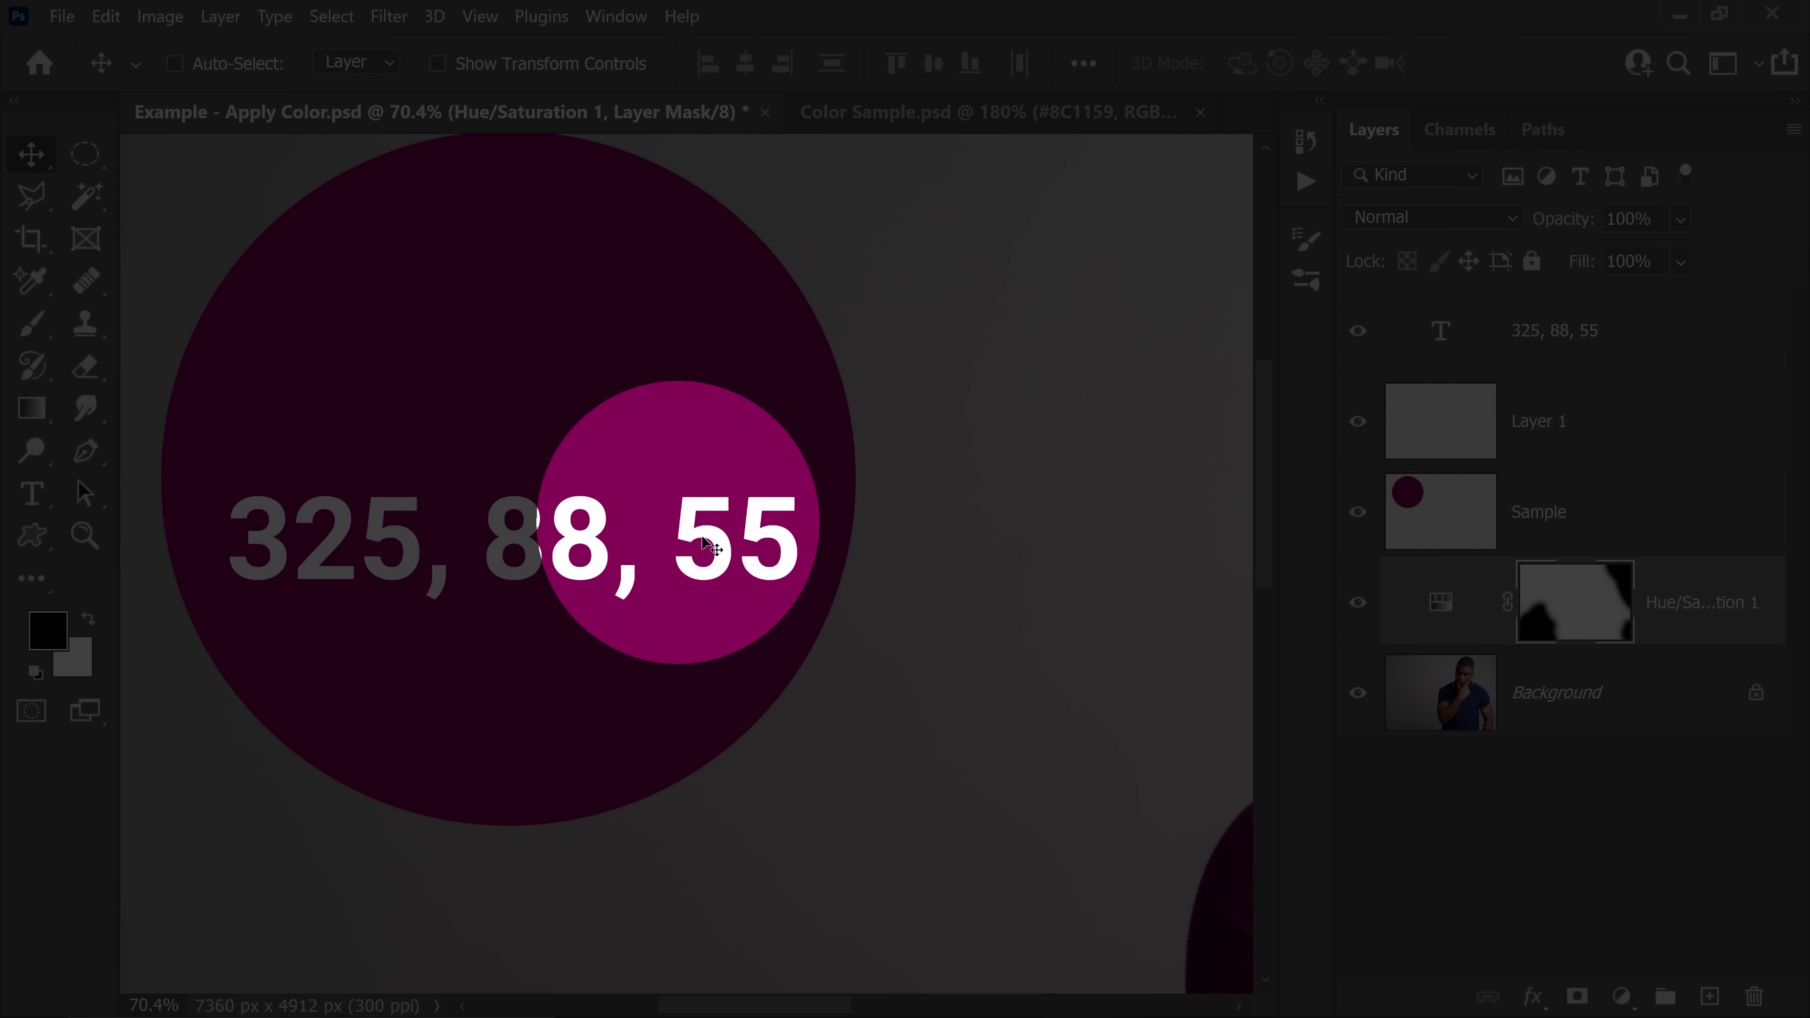
Hide Layer 1, Sample and Hue/Saturation 1, and select the Background photo layer.
{"action": "key", "text": "ctrl"}
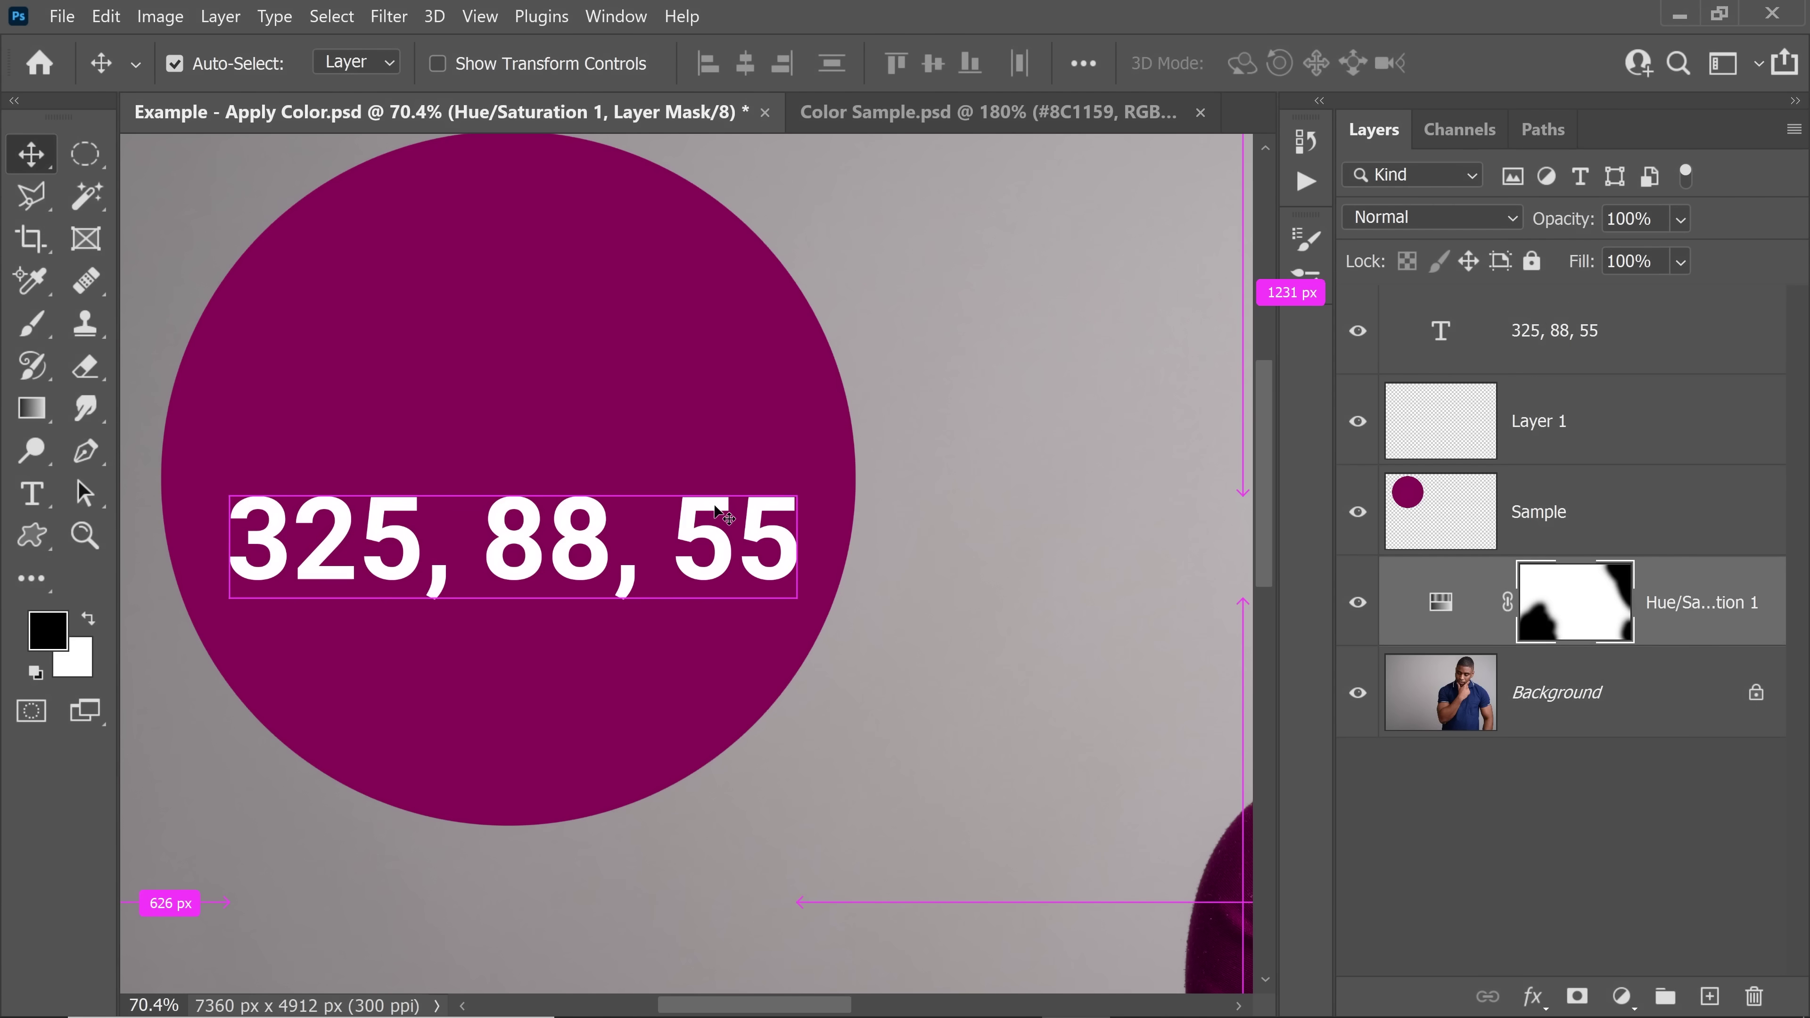
{"action": "key", "text": "ctrl"}
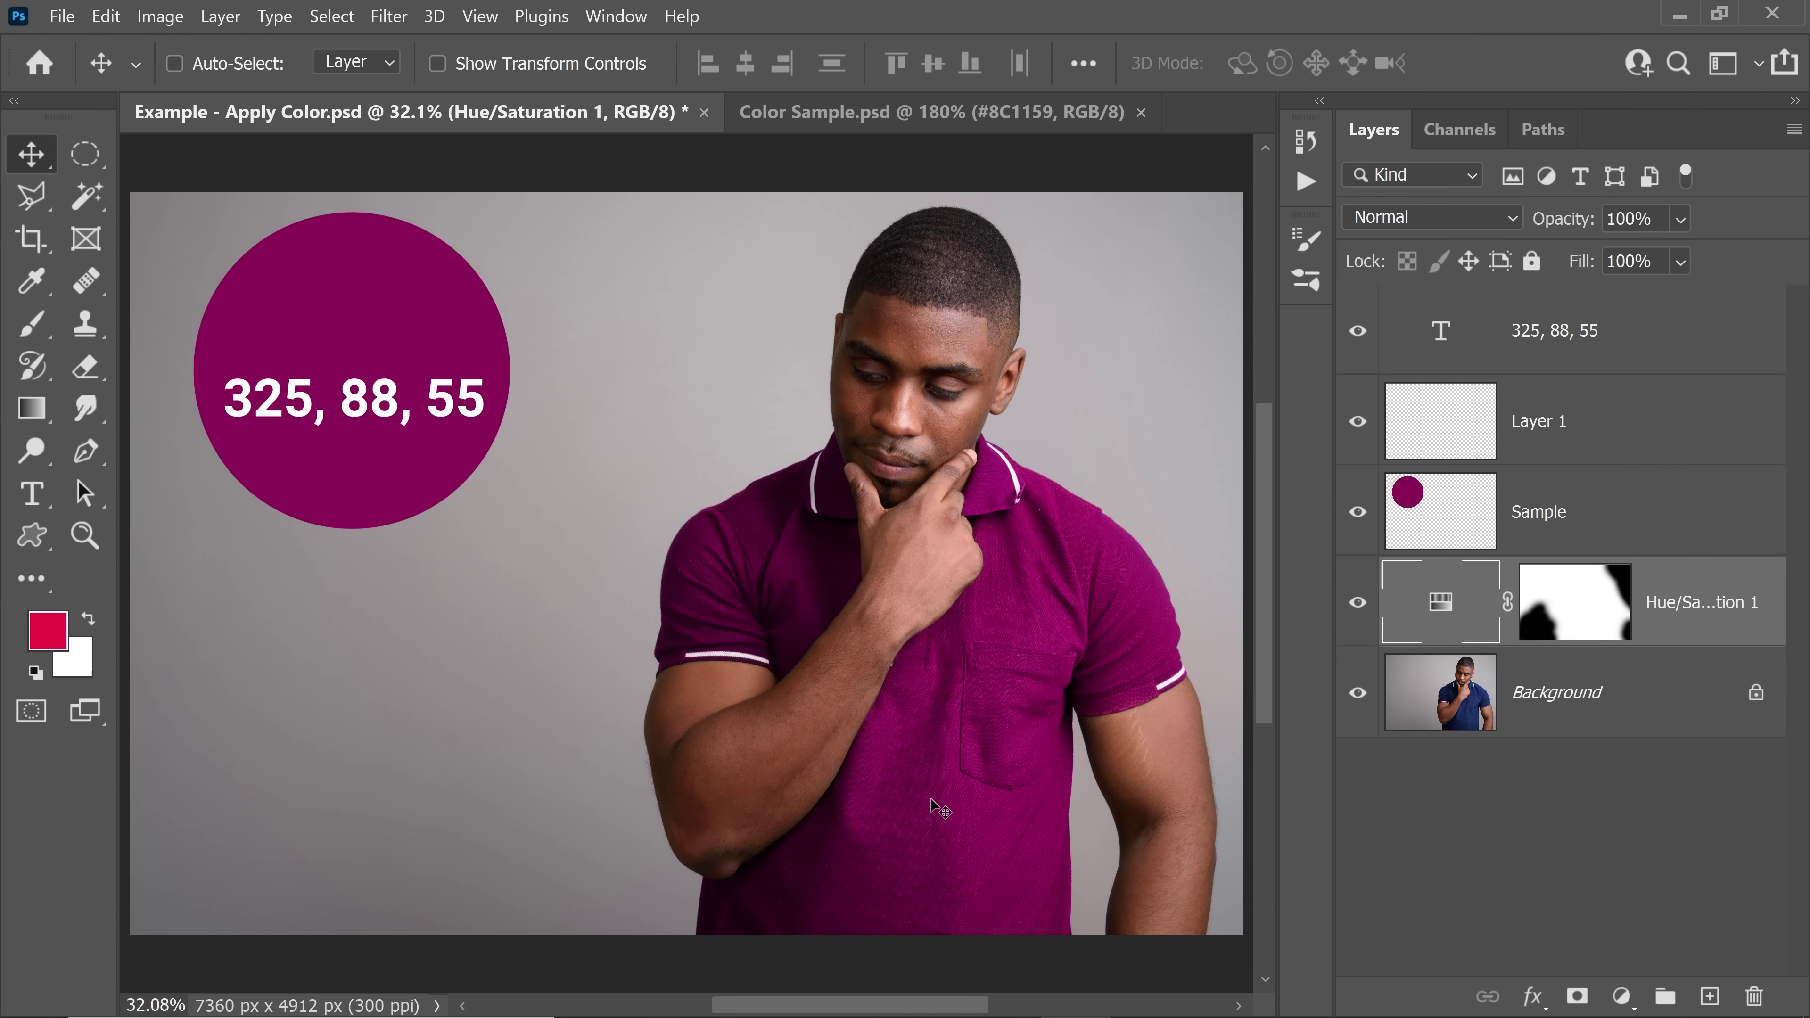
{"action": "key", "text": "alt+comma"}
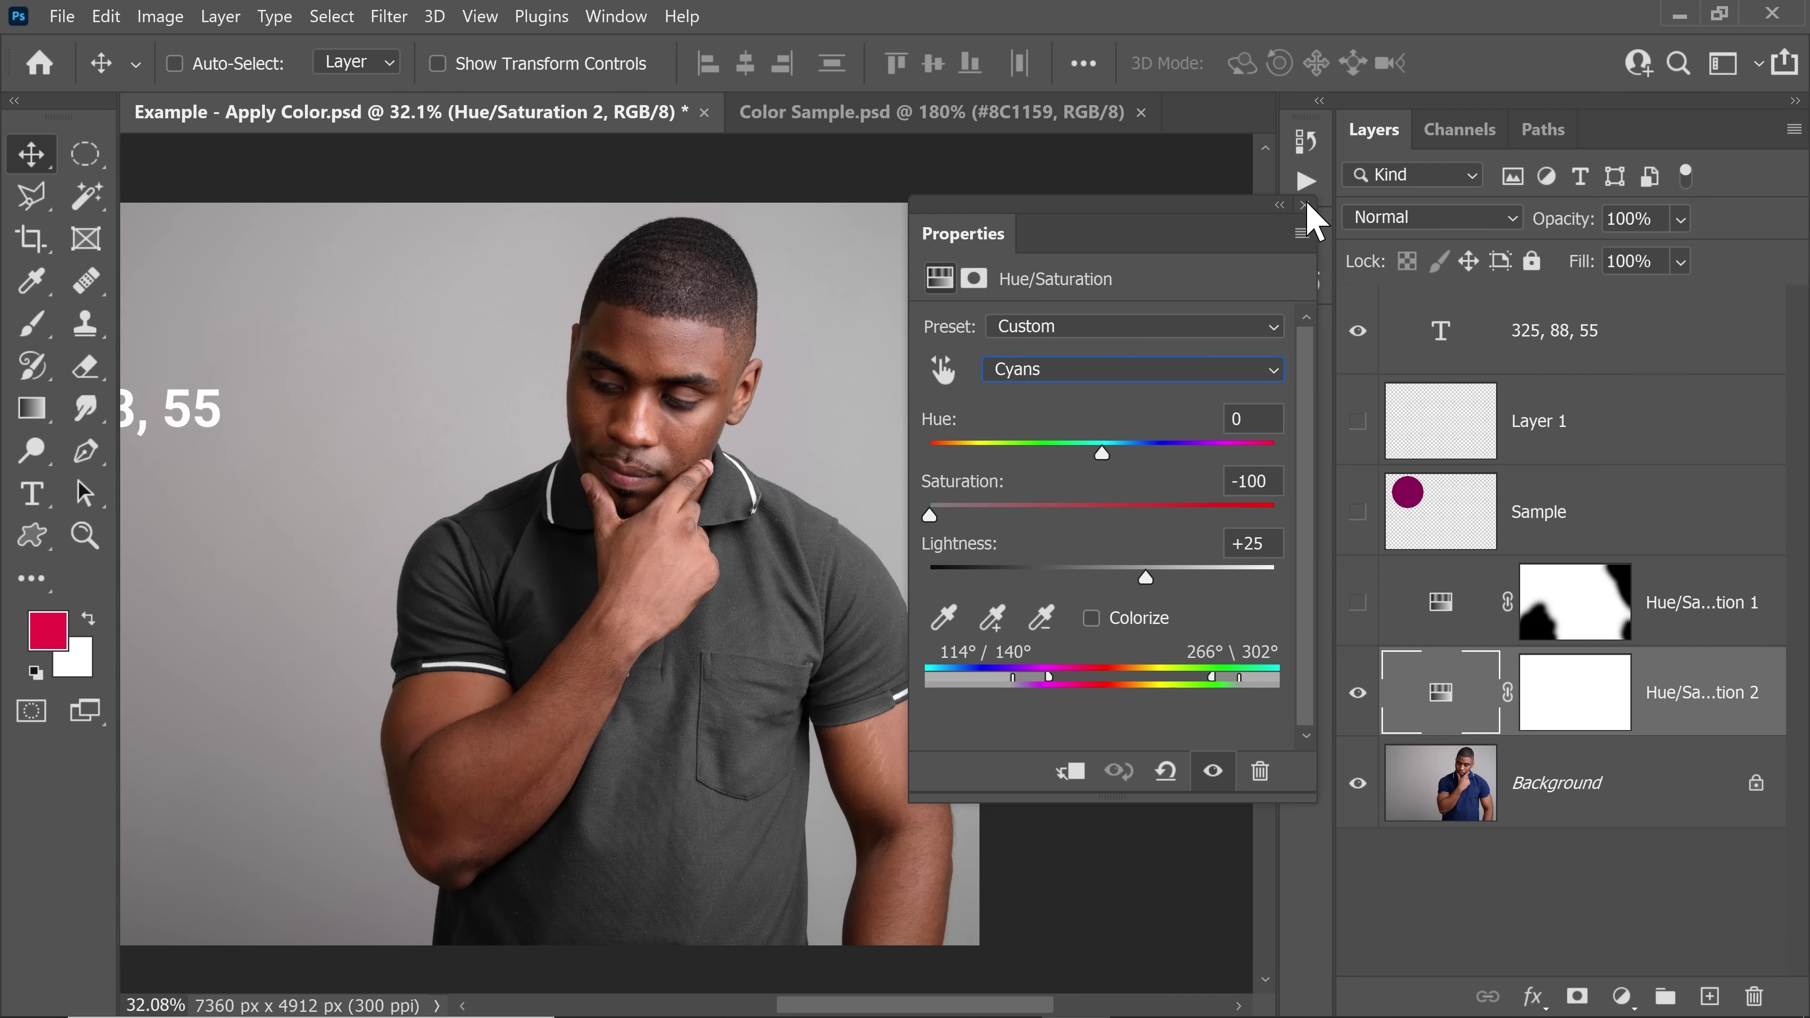
Merge the grey Hue/Saturation 2 adjustment into the Background photo layer.
{"action": "left_click", "coordinate": [1304, 206]}
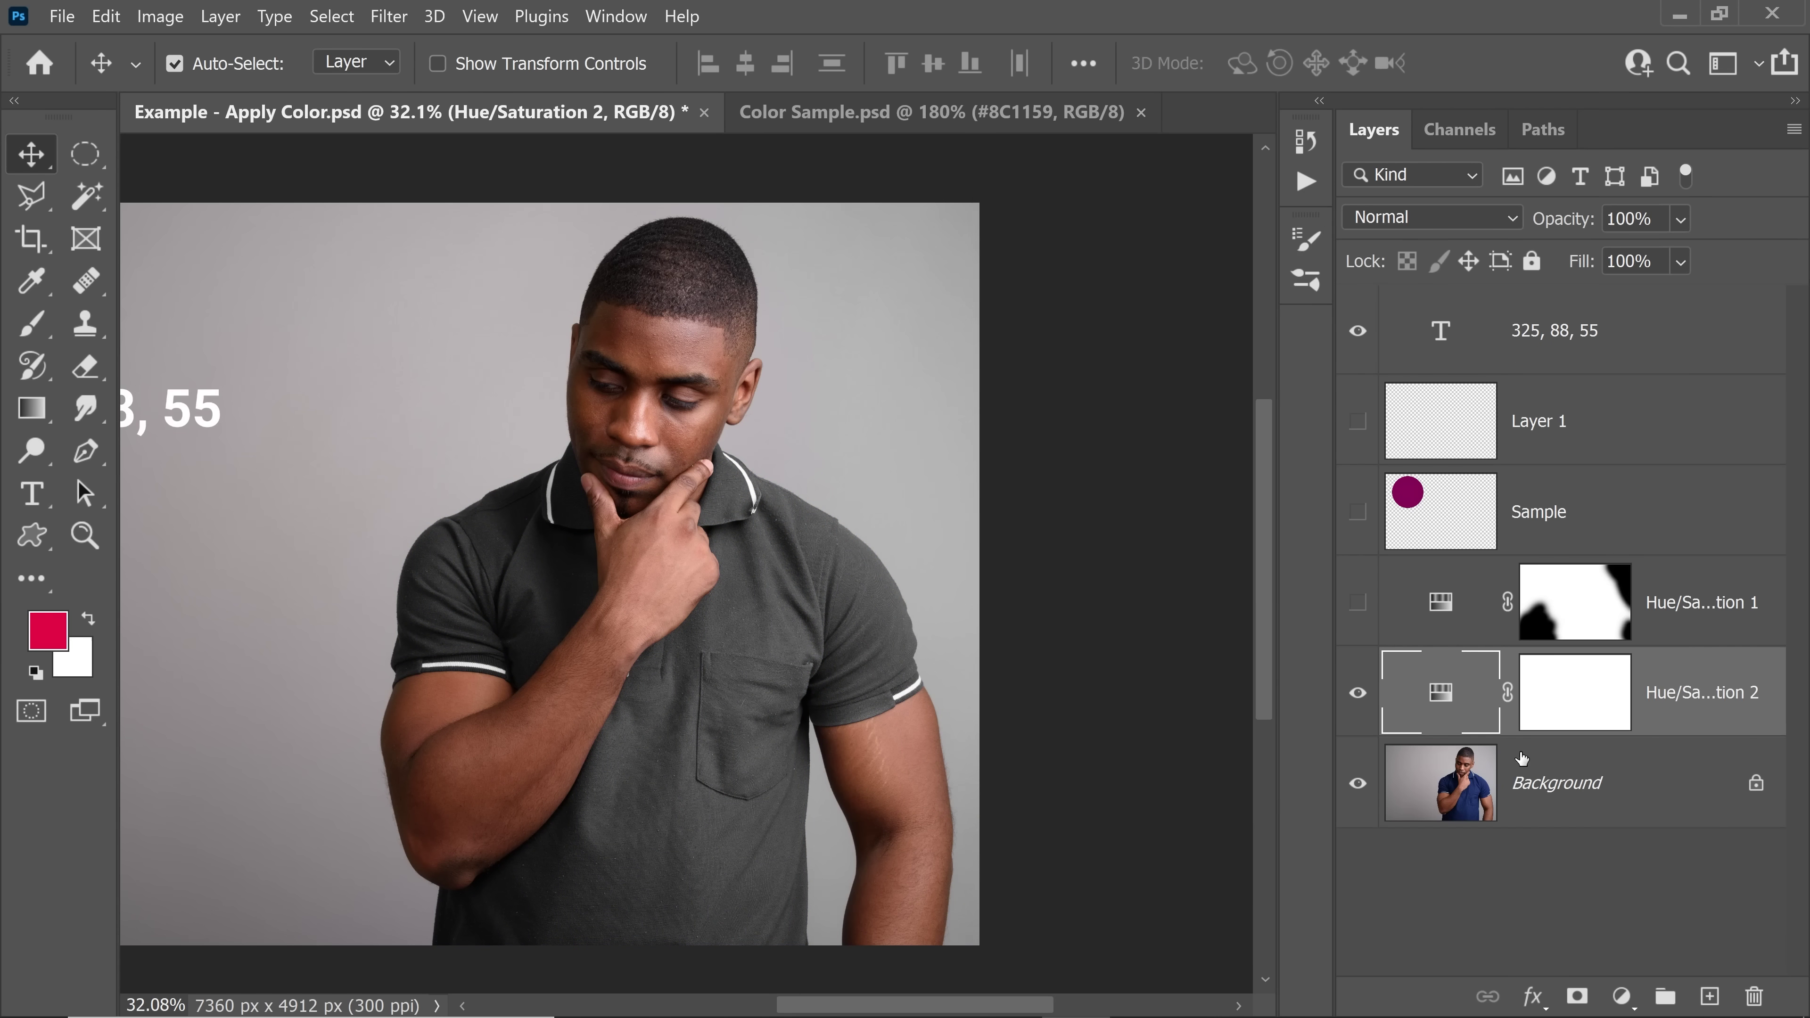
{"action": "left_click", "coordinate": [1521, 784], "text": "ctrl"}
{"action": "key", "text": "ctrl+e"}
{"action": "scroll", "coordinate": [819, 663], "scroll_direction": "up", "scroll_amount": 2}
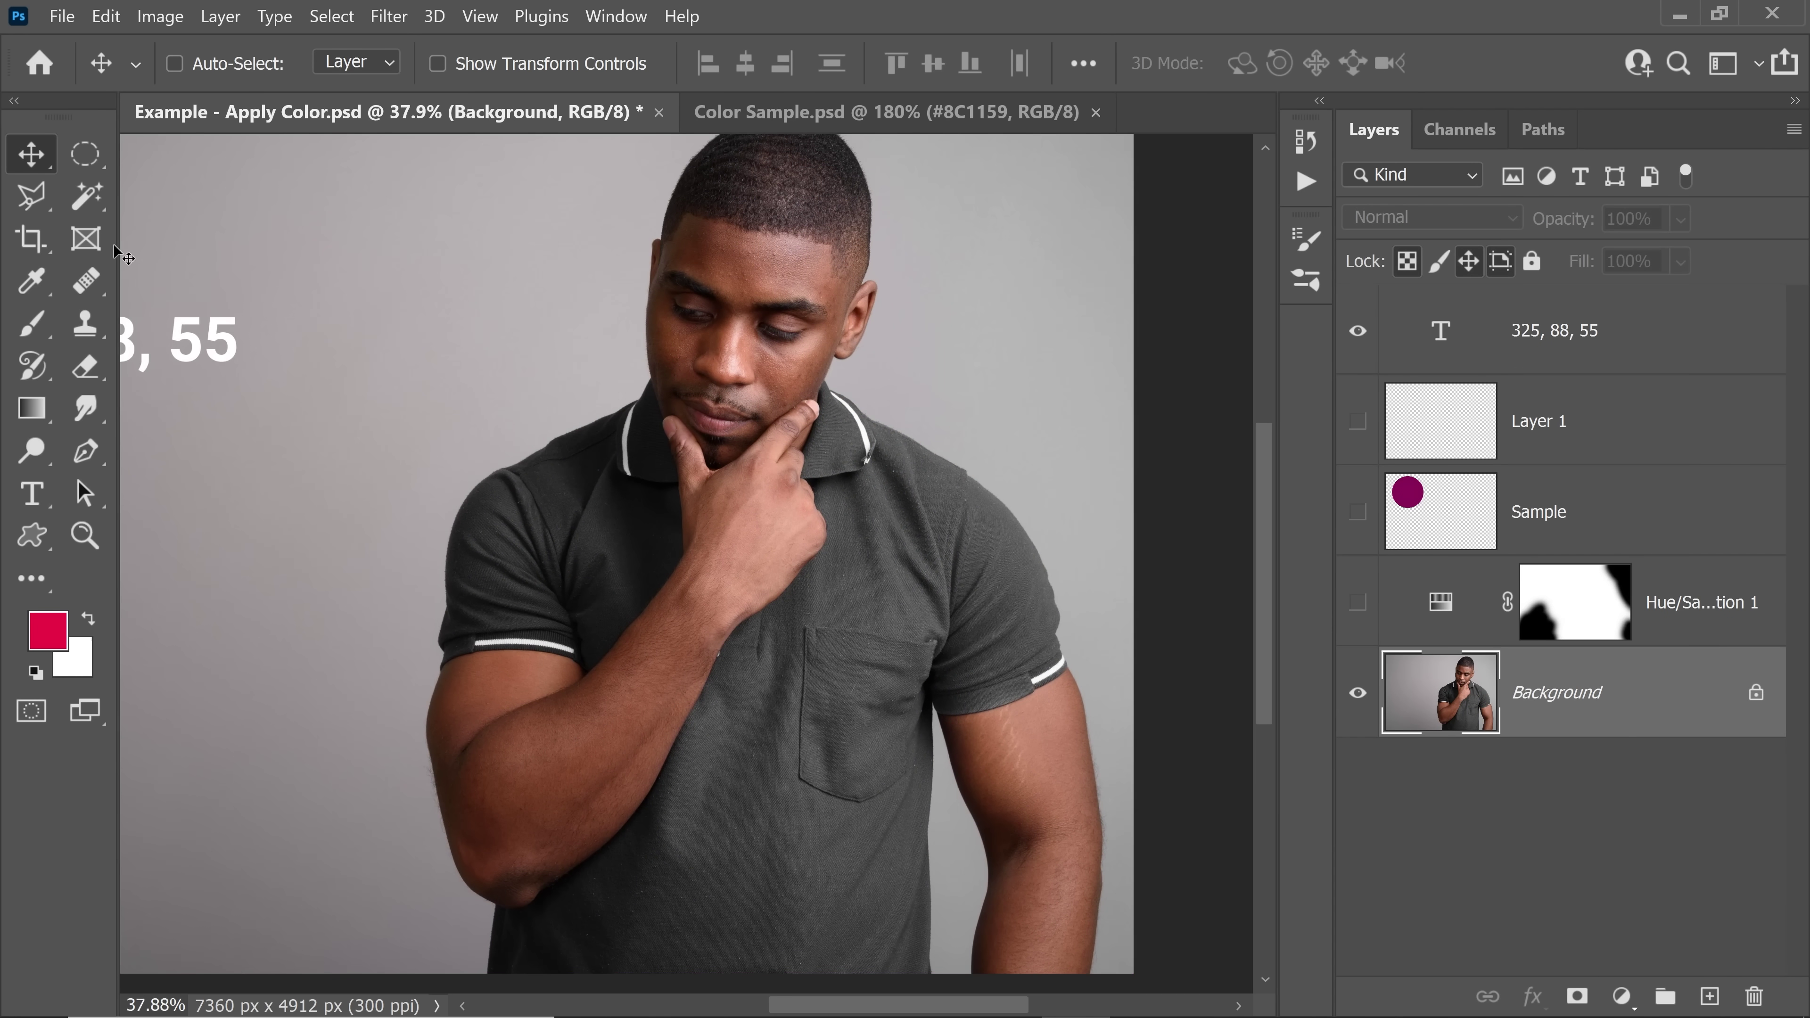
Select the grey shirt with the Quick Selection Tool at a resized brush.
{"action": "left_click", "coordinate": [85, 196]}
{"action": "left_click", "coordinate": [214, 224]}
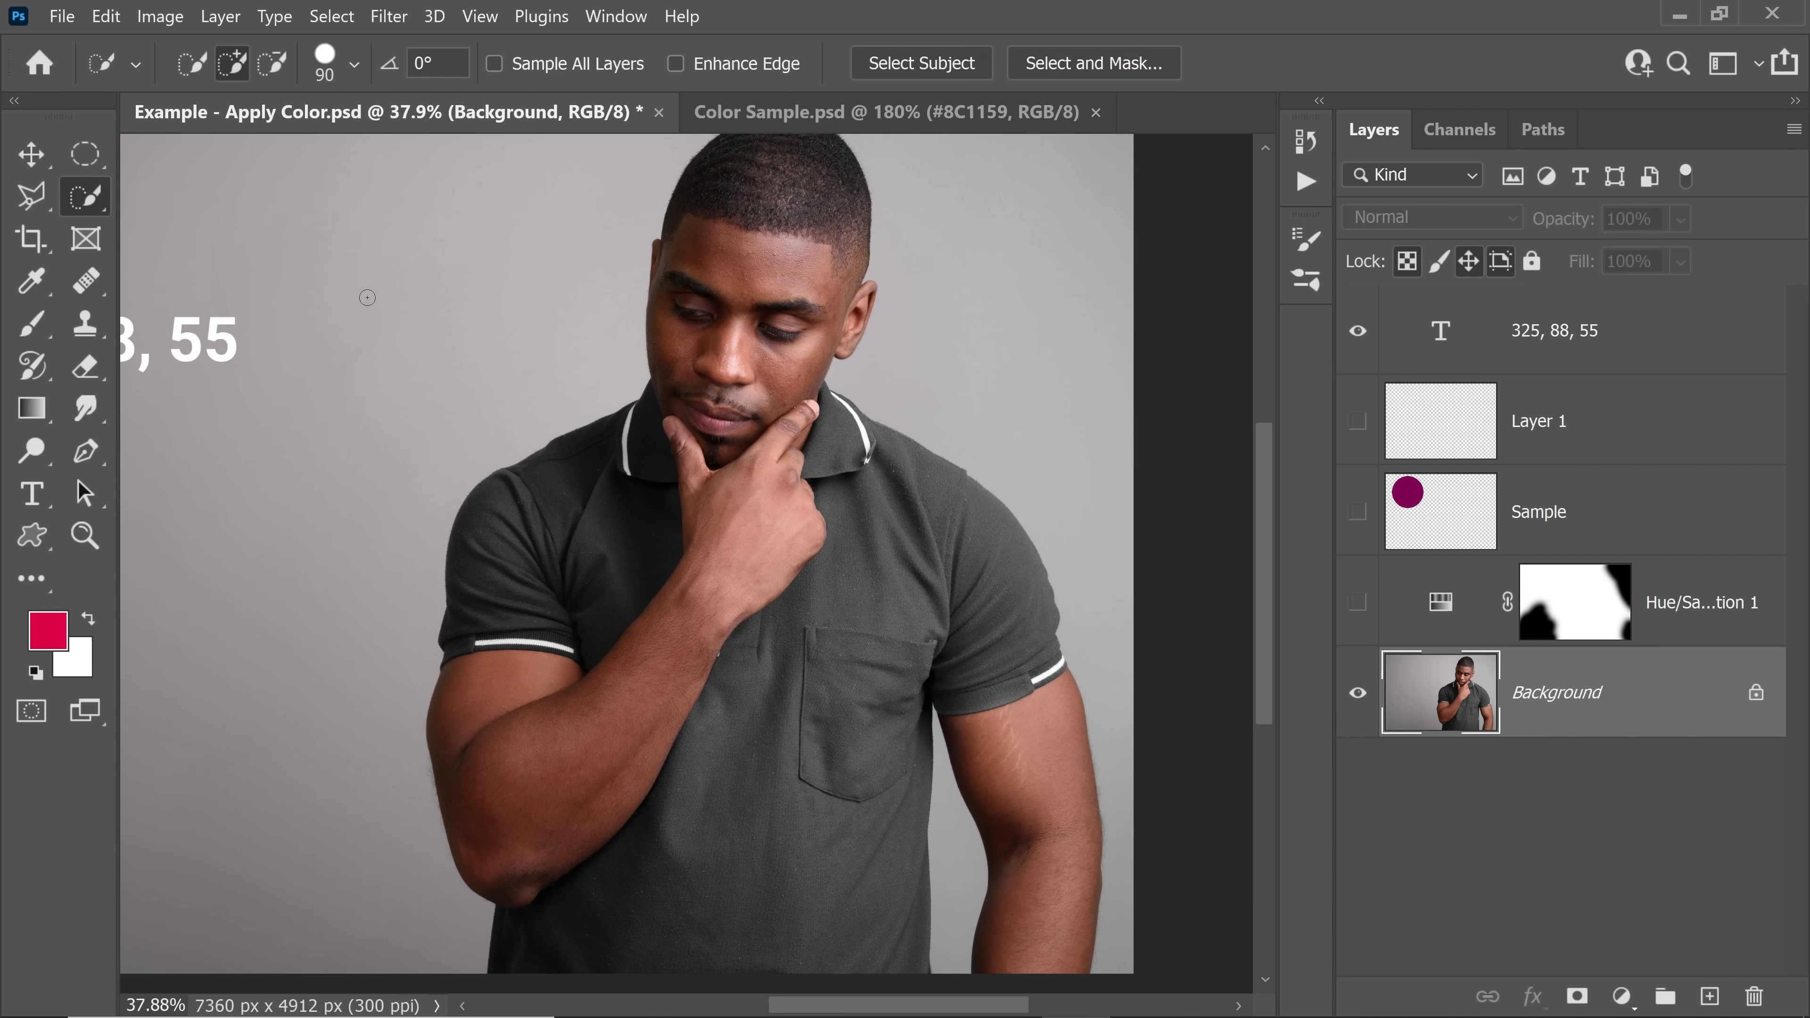
{"action": "mouse_move", "coordinate": [819, 535]}
{"action": "left_mouse_down"}
{"action": "mouse_move", "coordinate": [881, 534]}
{"action": "mouse_move", "coordinate": [969, 599]}
{"action": "mouse_move", "coordinate": [887, 563]}
{"action": "mouse_move", "coordinate": [750, 814]}
{"action": "mouse_move", "coordinate": [695, 814]}
{"action": "left_mouse_up"}
{"action": "mouse_move", "coordinate": [784, 570]}
{"action": "left_mouse_down"}
{"action": "mouse_move", "coordinate": [584, 517]}
{"action": "mouse_move", "coordinate": [620, 463]}
{"action": "mouse_move", "coordinate": [592, 656]}
{"action": "left_mouse_up"}
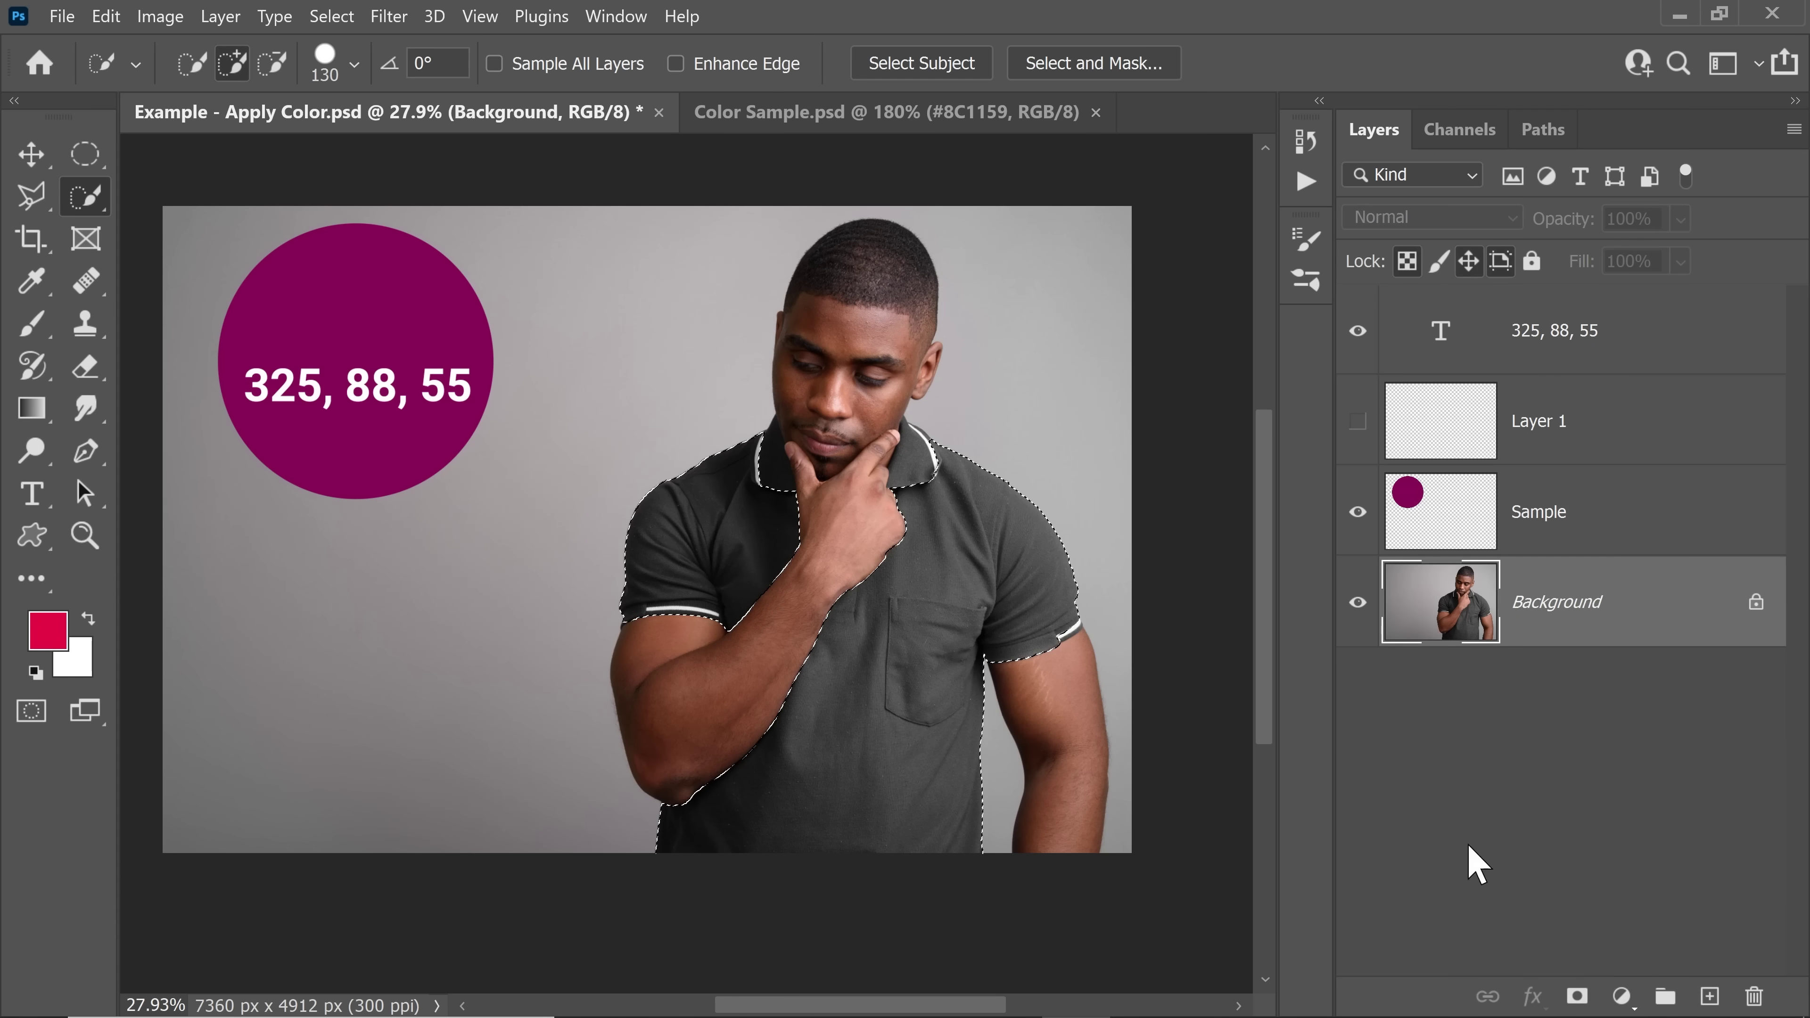
Add a shirt-masked Hue/Saturation layer with Colorize at Hue 325, Saturation 79, Lightness +4.
{"action": "left_click", "coordinate": [1622, 996]}
{"action": "left_click", "coordinate": [1605, 735]}
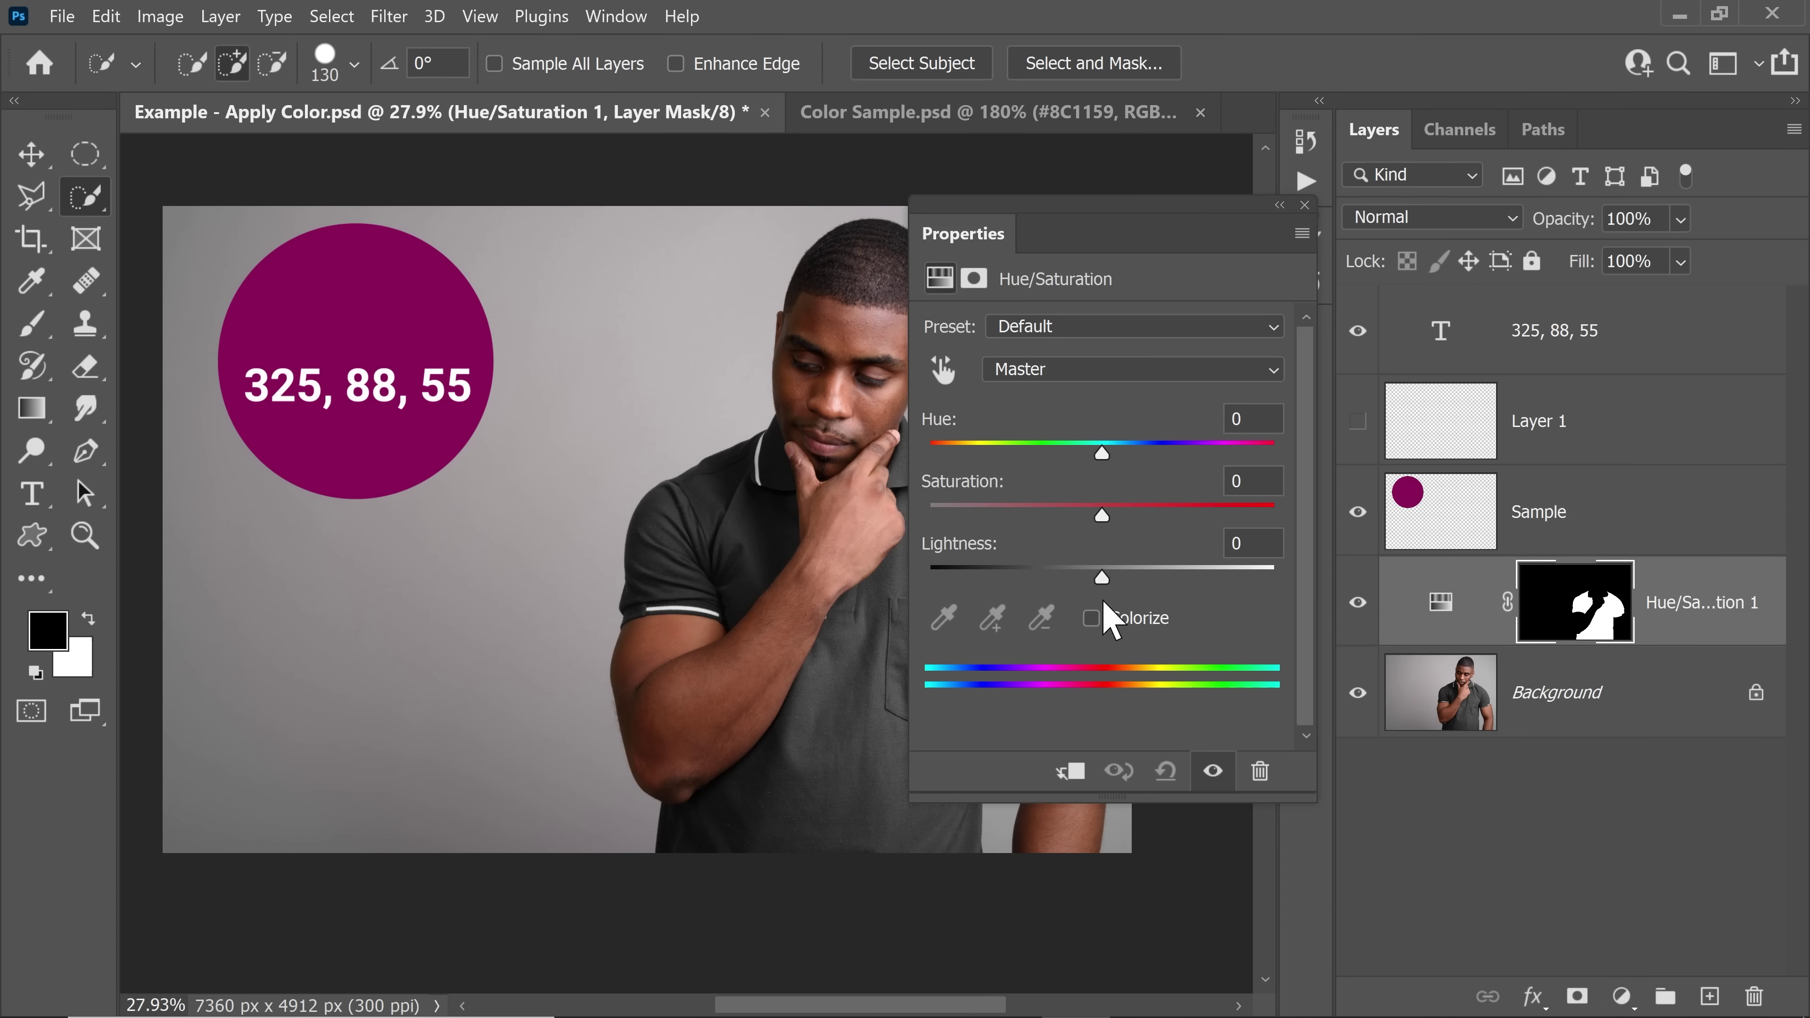
{"action": "left_click_drag", "start_coordinate": [814, 573], "coordinate": [631, 591]}
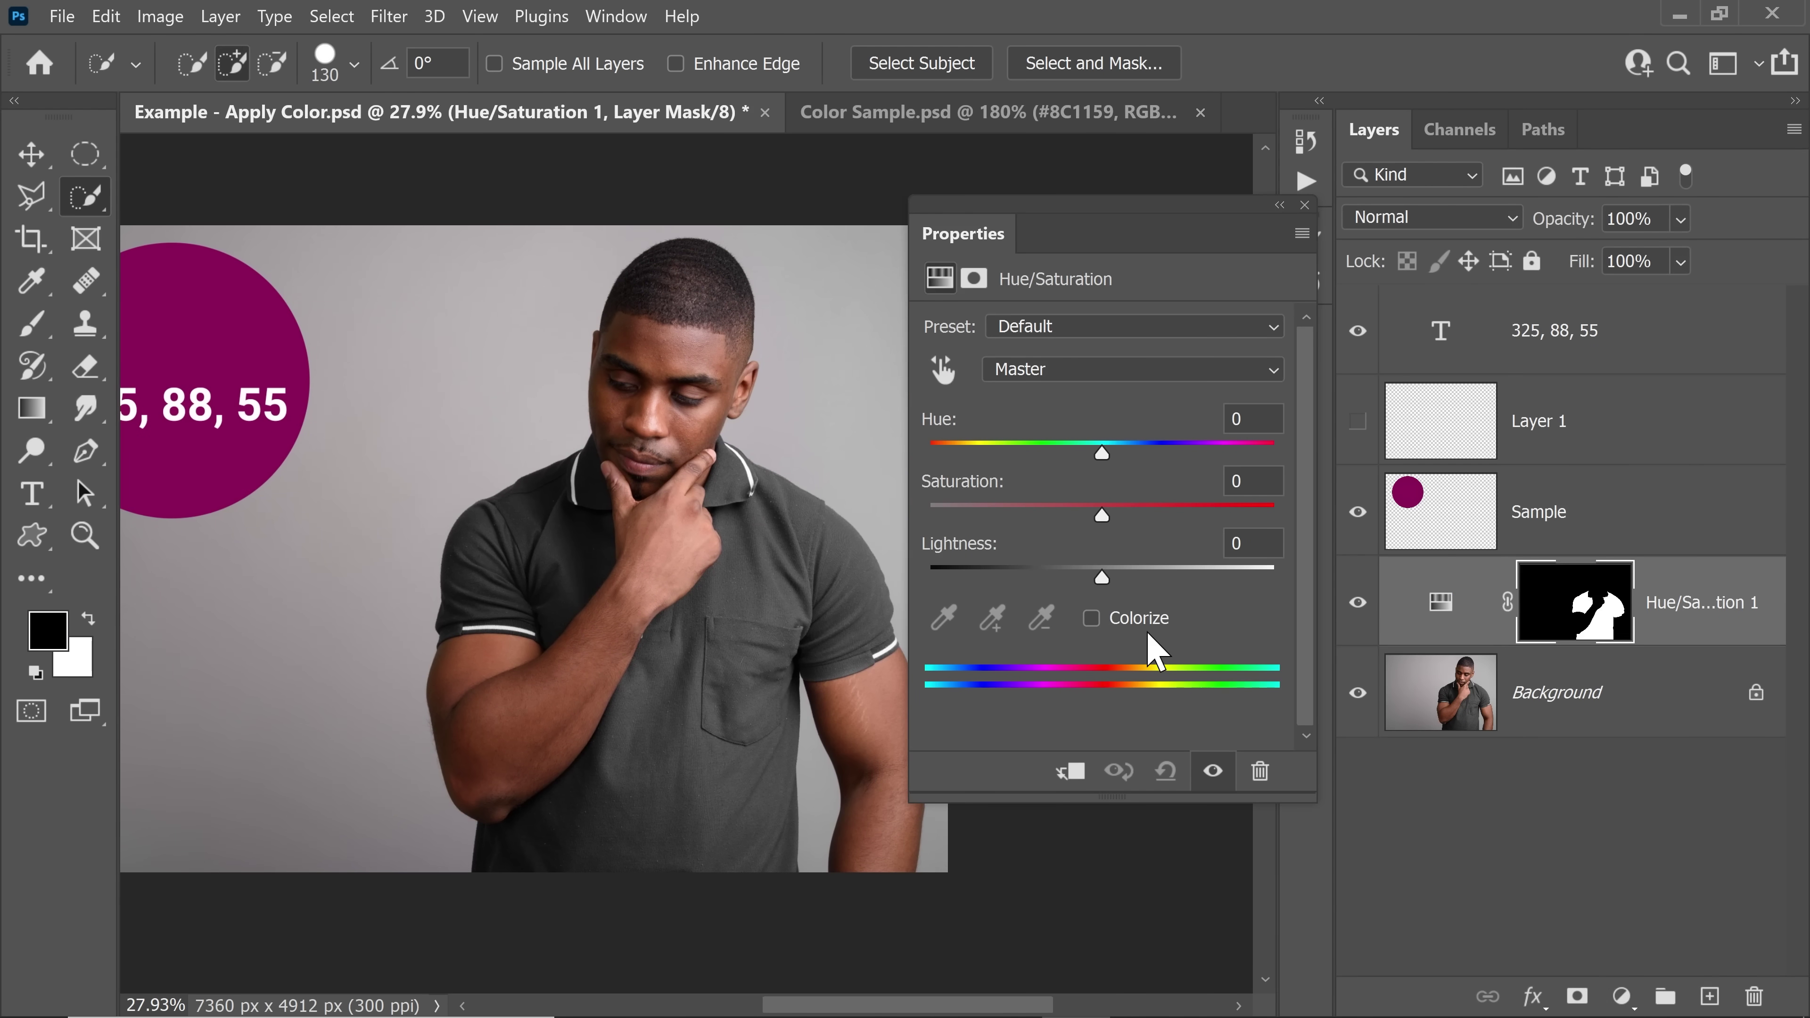
{"action": "left_click", "coordinate": [1091, 618]}
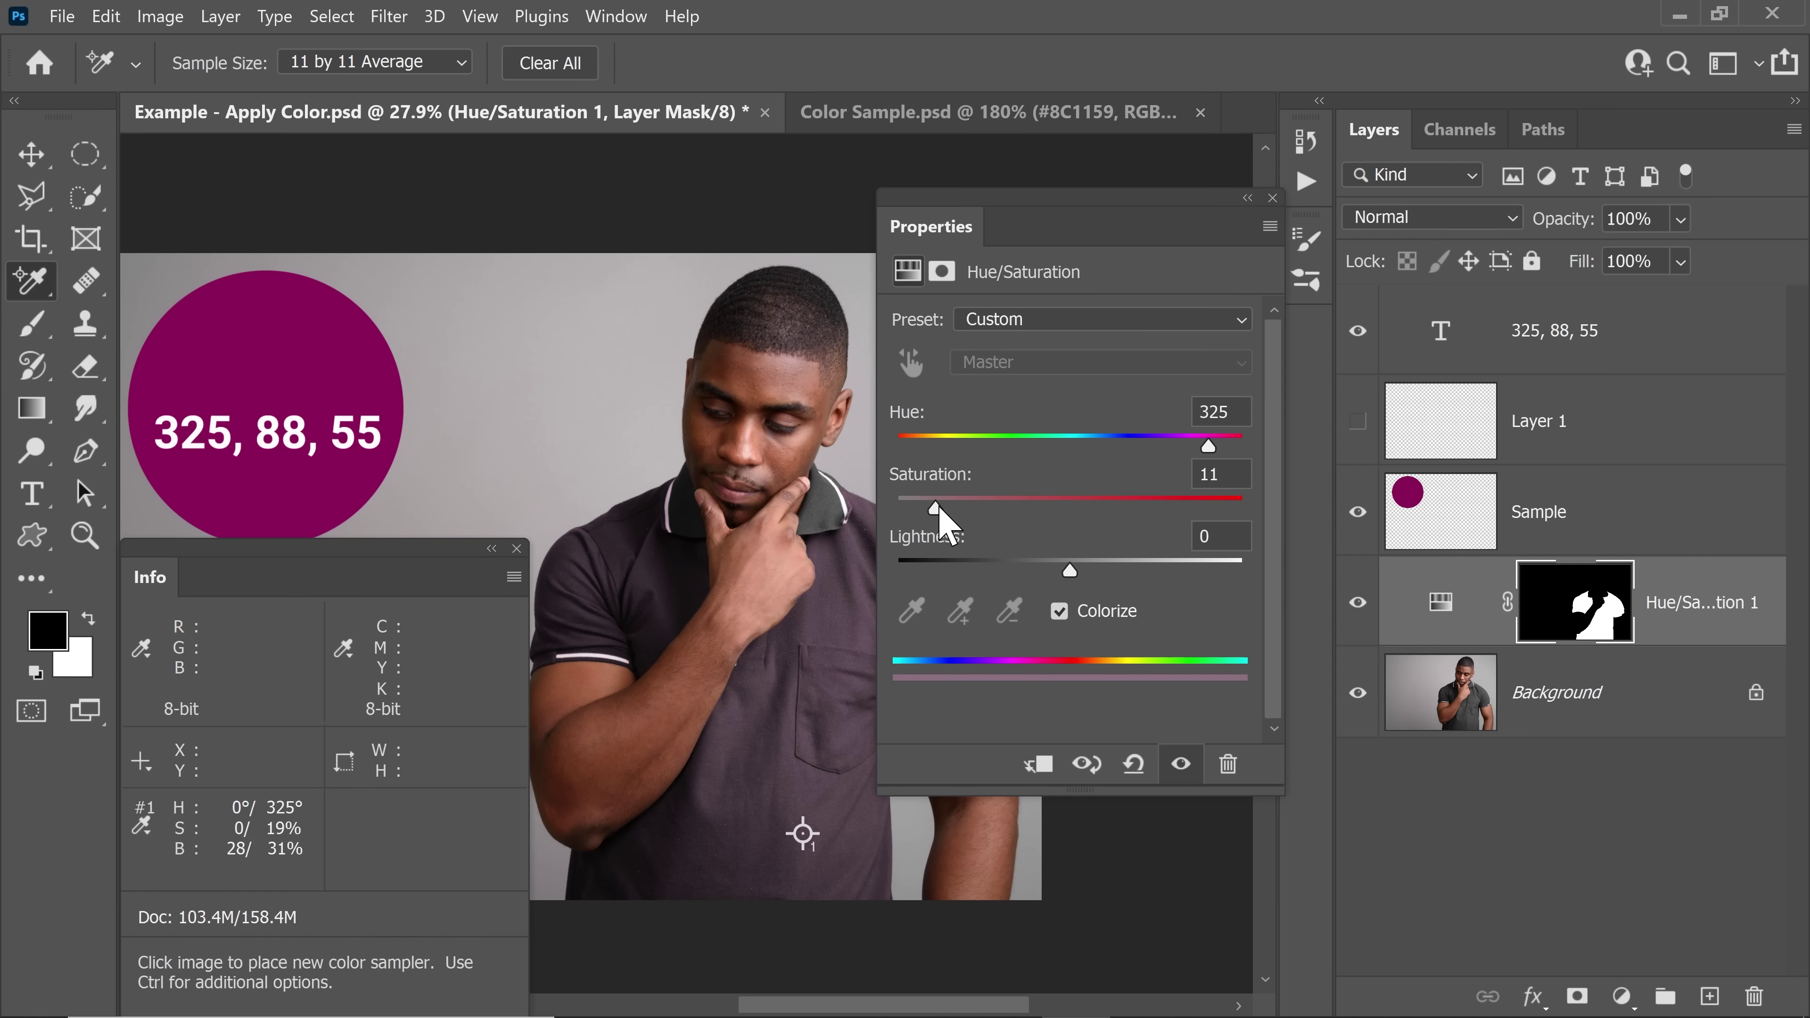
{"action": "left_click_drag", "start_coordinate": [937, 513], "coordinate": [1155, 523]}
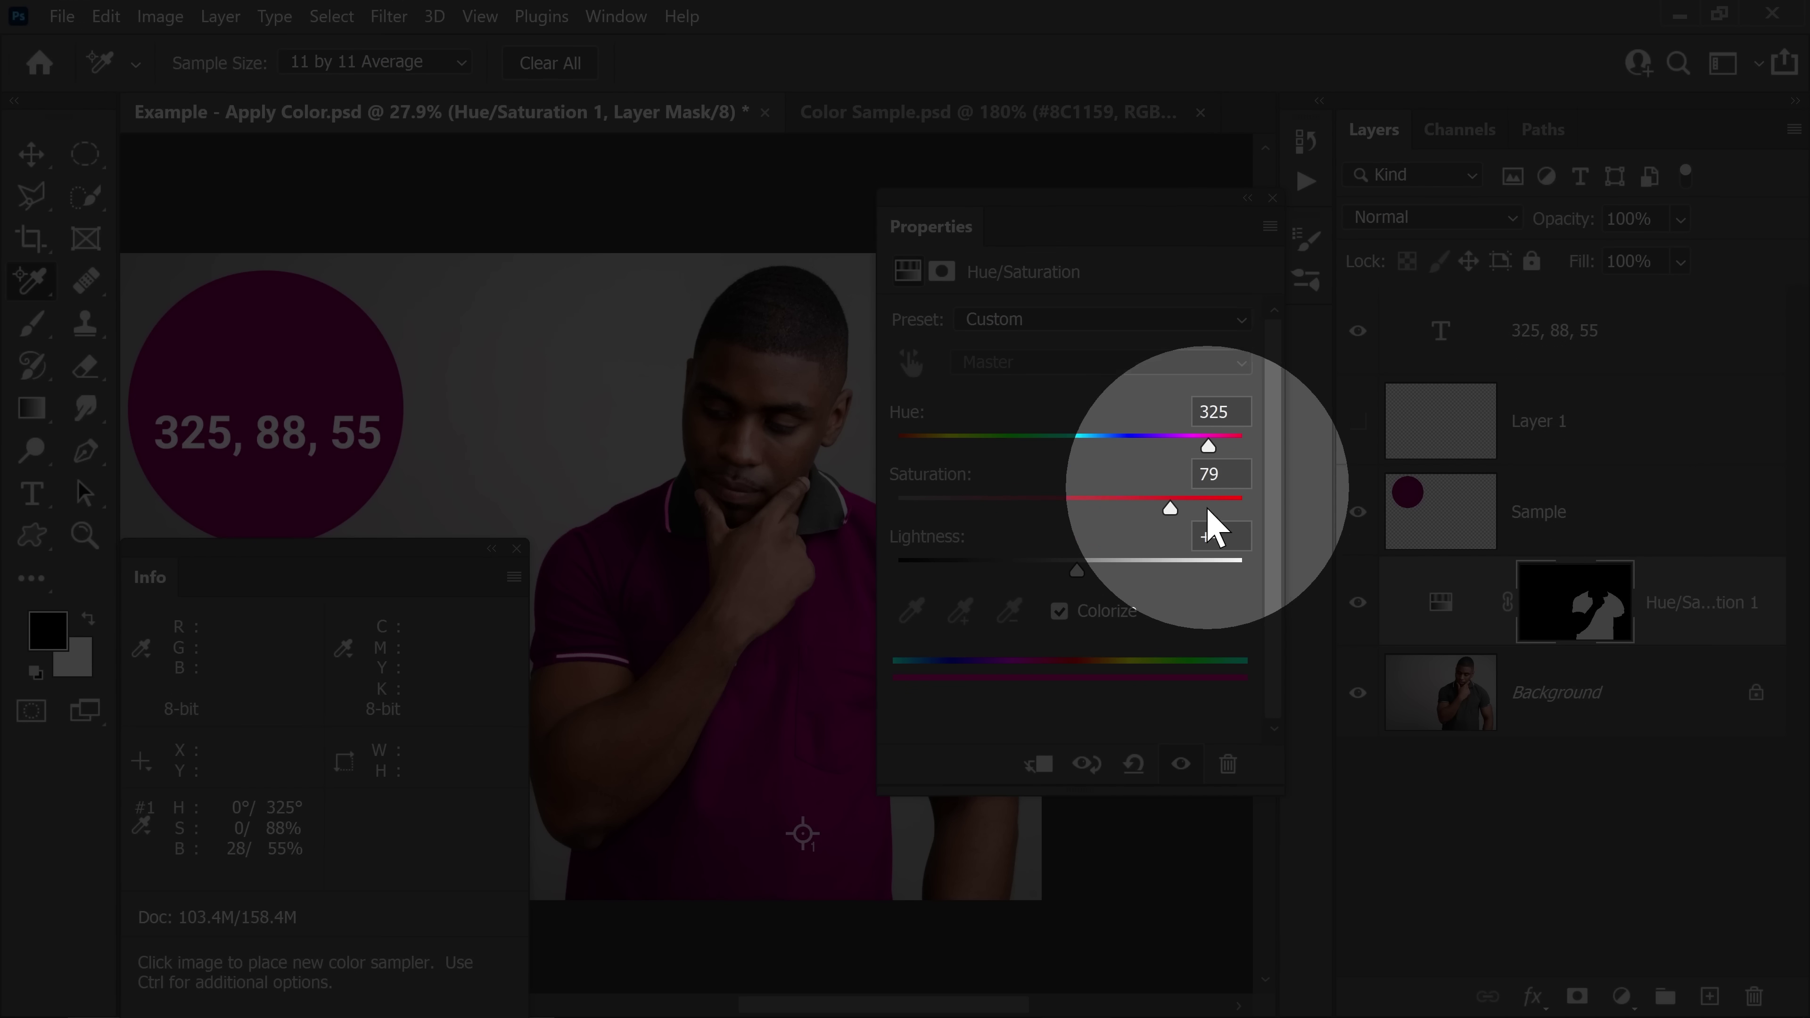